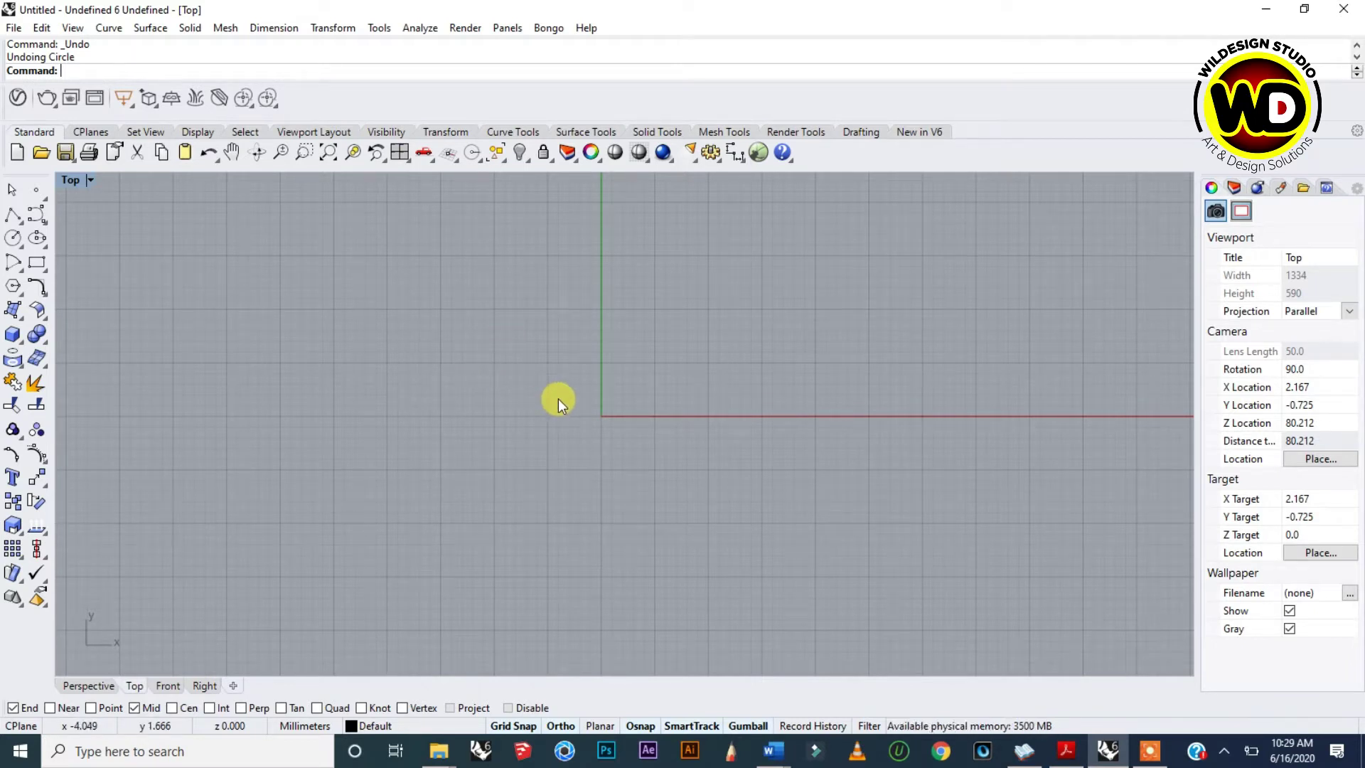
- Draw a circle centred on the origin with a radius of about 10 mm in the Top view
{"action": "left_click", "coordinate": [13, 239]}
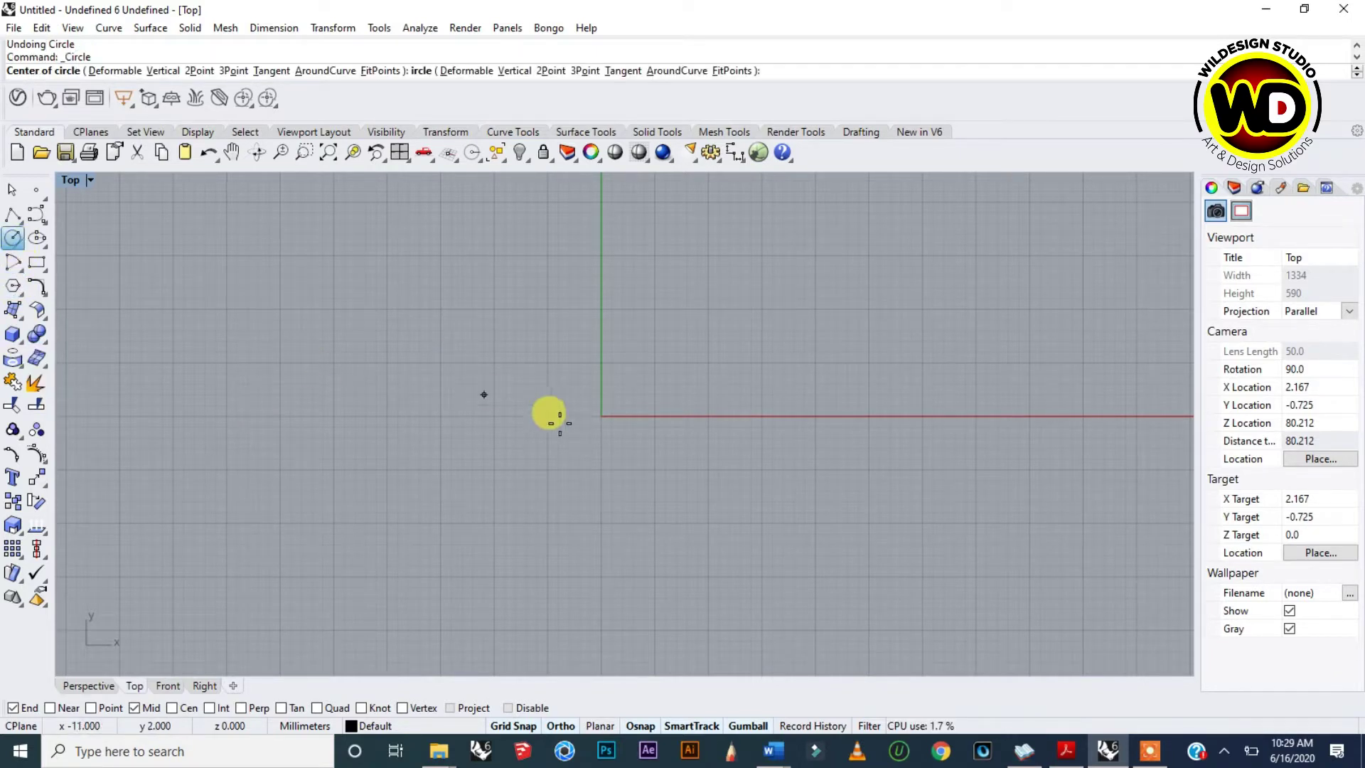
{"action": "left_click", "coordinate": [603, 415]}
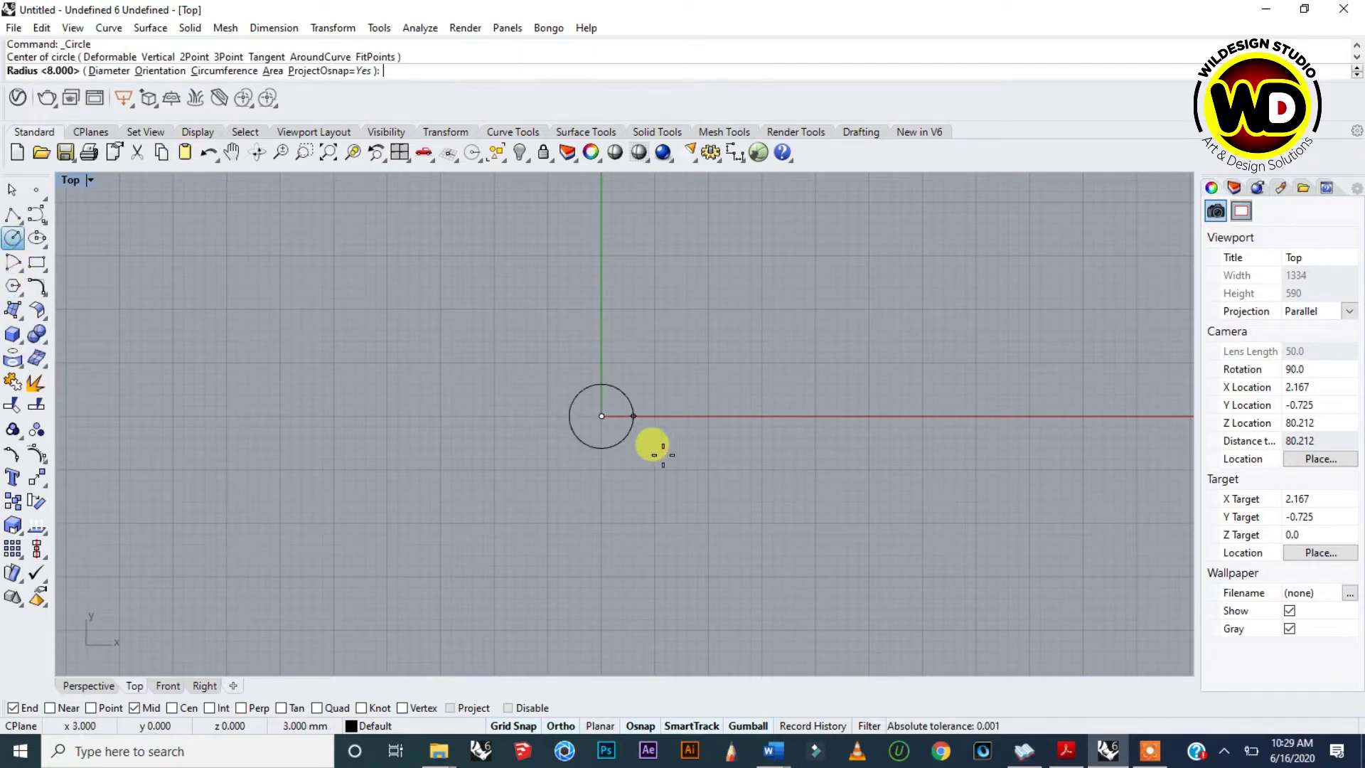
{"action": "left_click", "coordinate": [700, 469]}
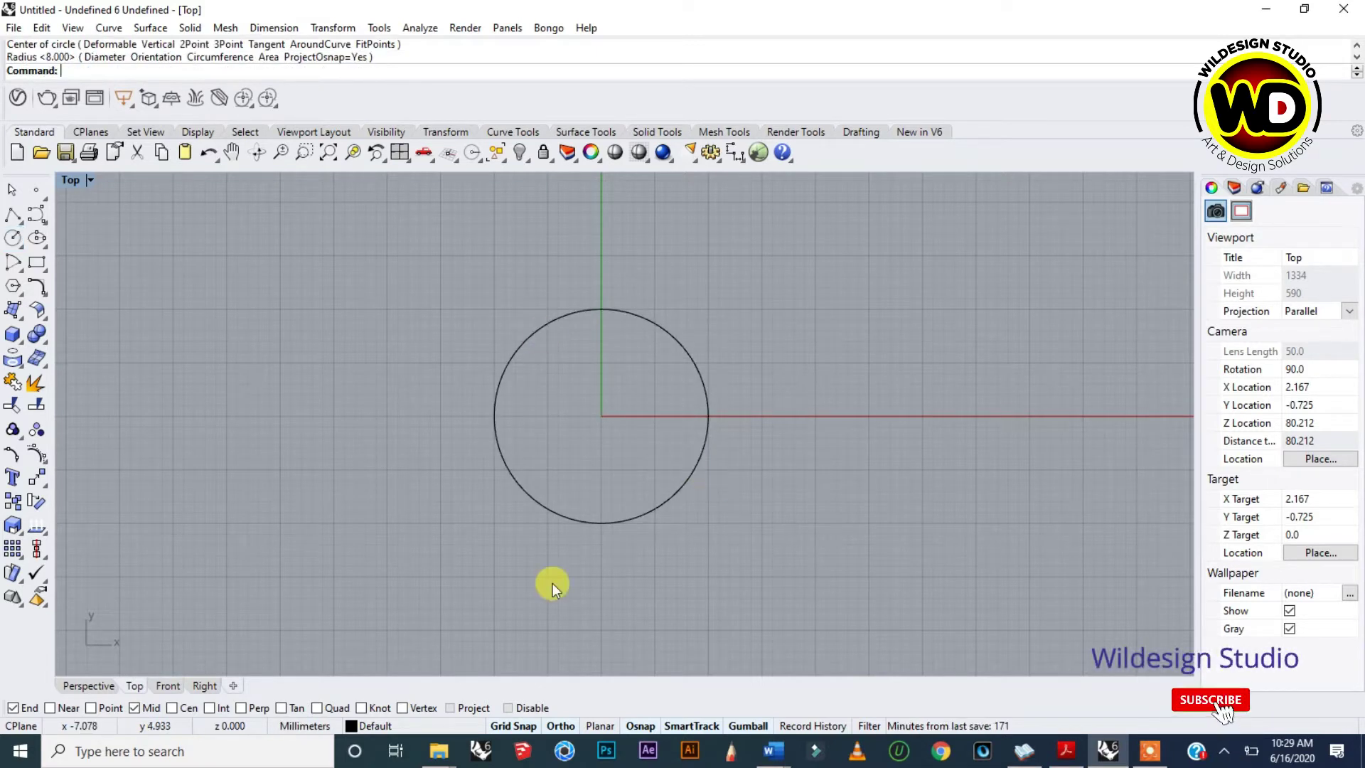
- Draw a six-sided inscribed polygon centred on the origin around the circle, with a corner about 16 mm out along the X axis
{"action": "left_click", "coordinate": [15, 292]}
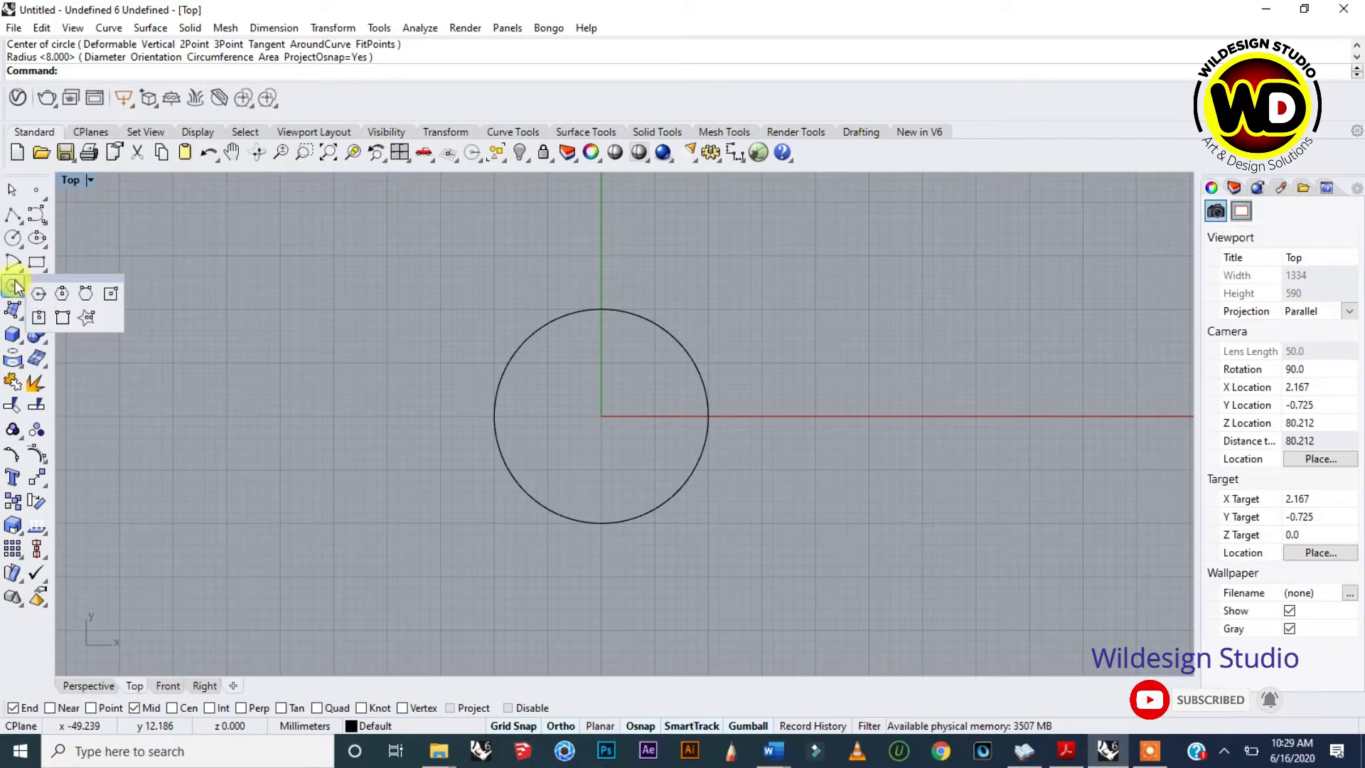
{"action": "left_click", "coordinate": [14, 290]}
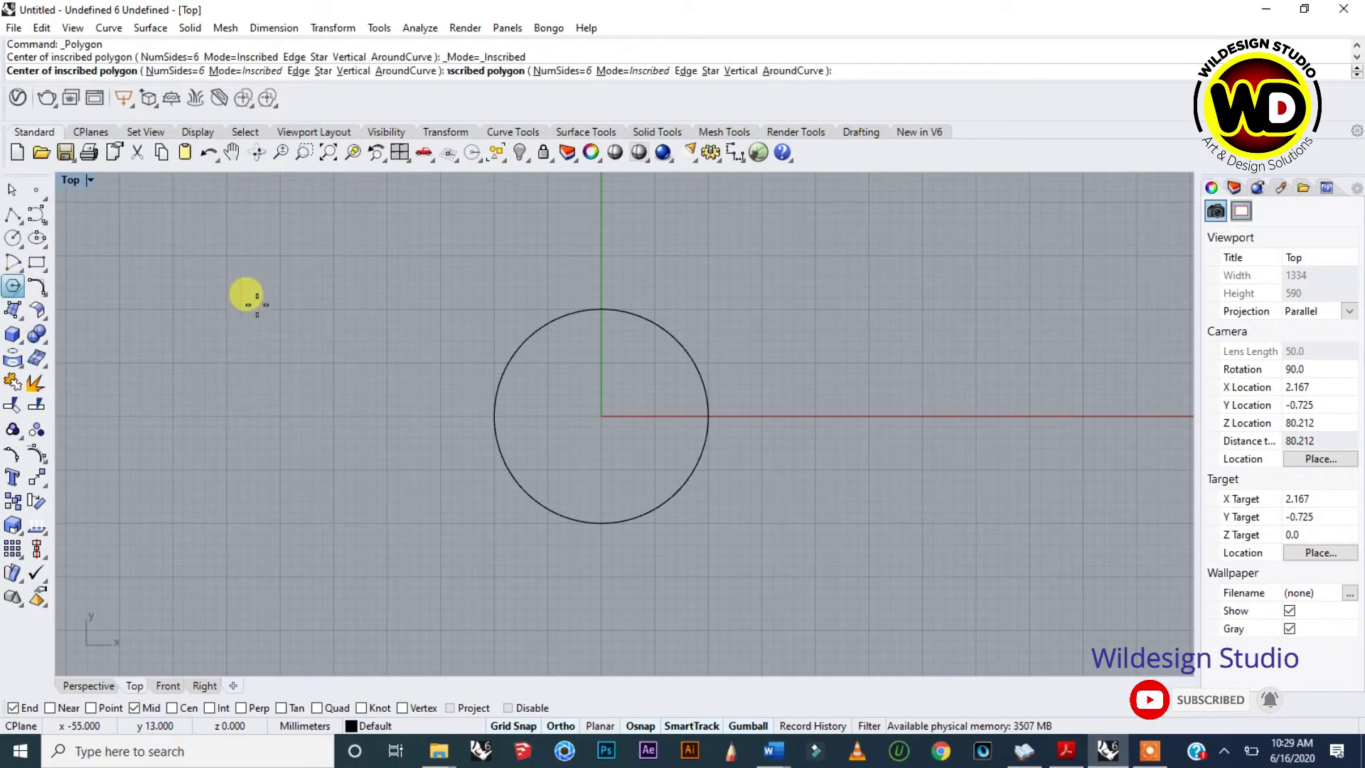
{"action": "left_click", "coordinate": [602, 416]}
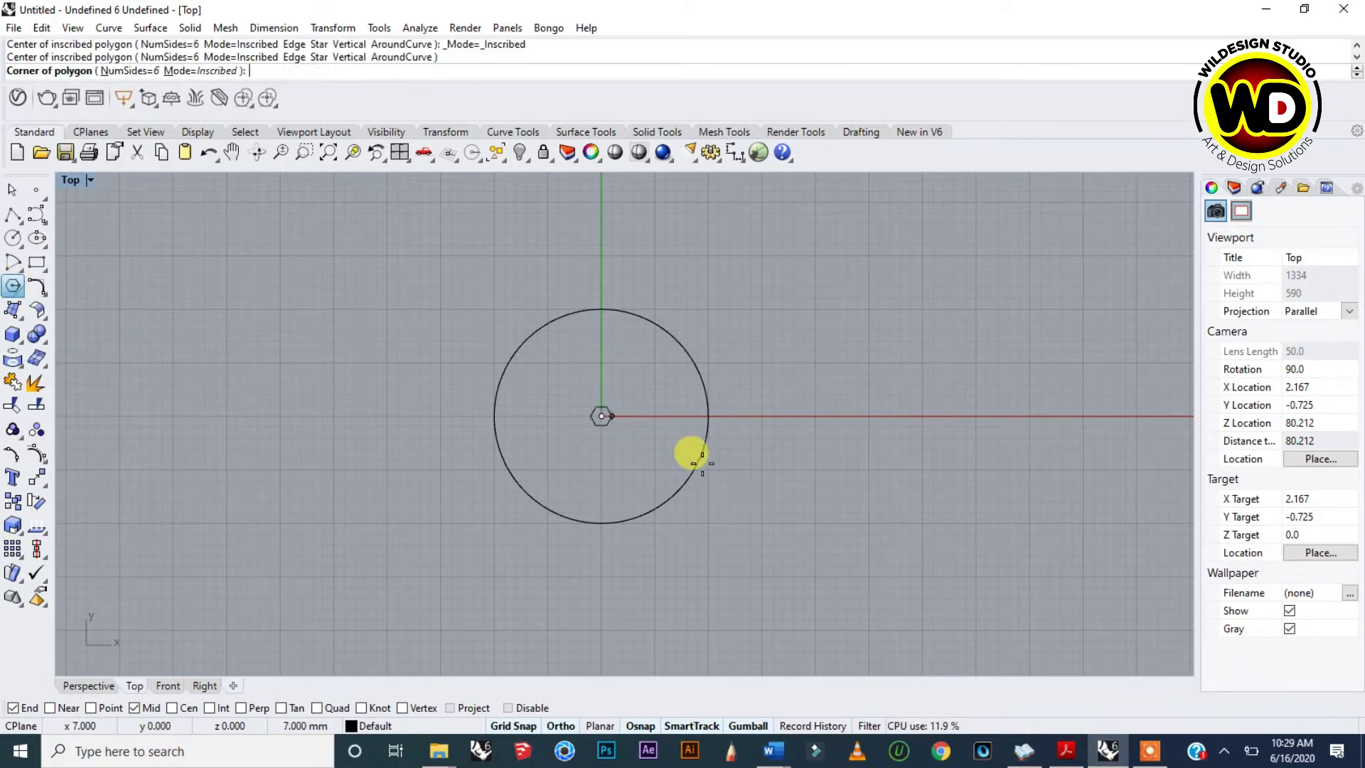
{"action": "left_click", "coordinate": [771, 515]}
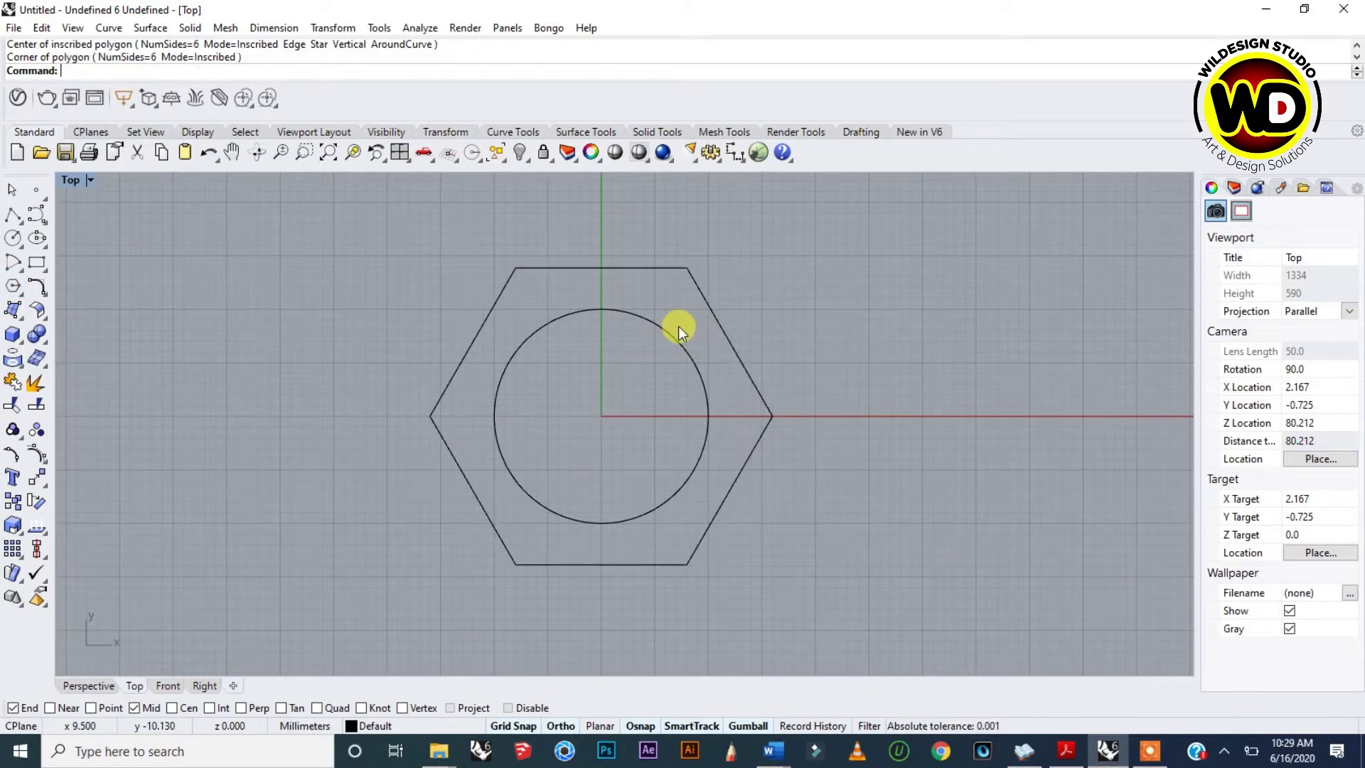
- Extrude the hexagon and circle curves together straight up by 7 mm as a capped solid, working in the Front view
{"action": "scroll", "coordinate": [640, 316], "scroll_direction": "down", "scroll_amount": 2}
{"action": "scroll", "coordinate": [526, 293], "scroll_direction": "up", "scroll_amount": 2}
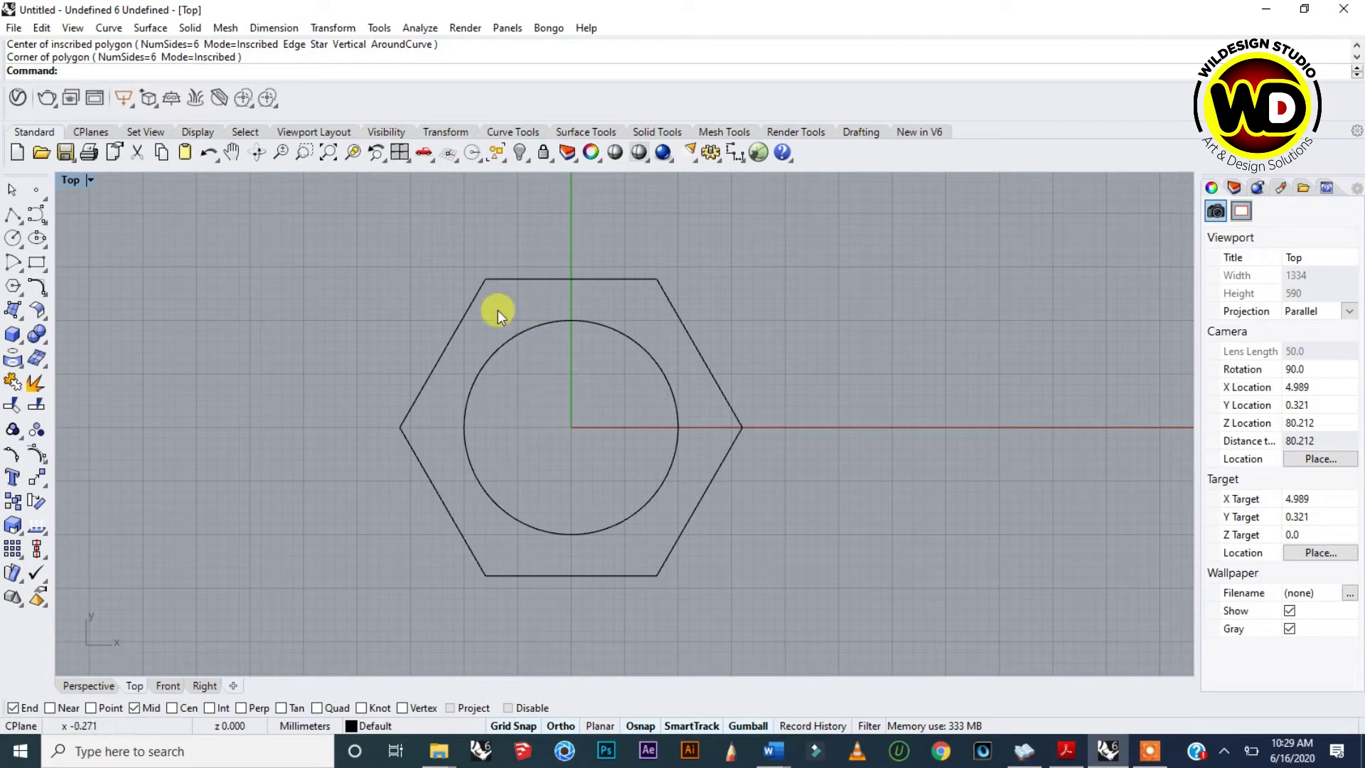
{"action": "scroll", "coordinate": [504, 295], "scroll_direction": "down", "scroll_amount": 2}
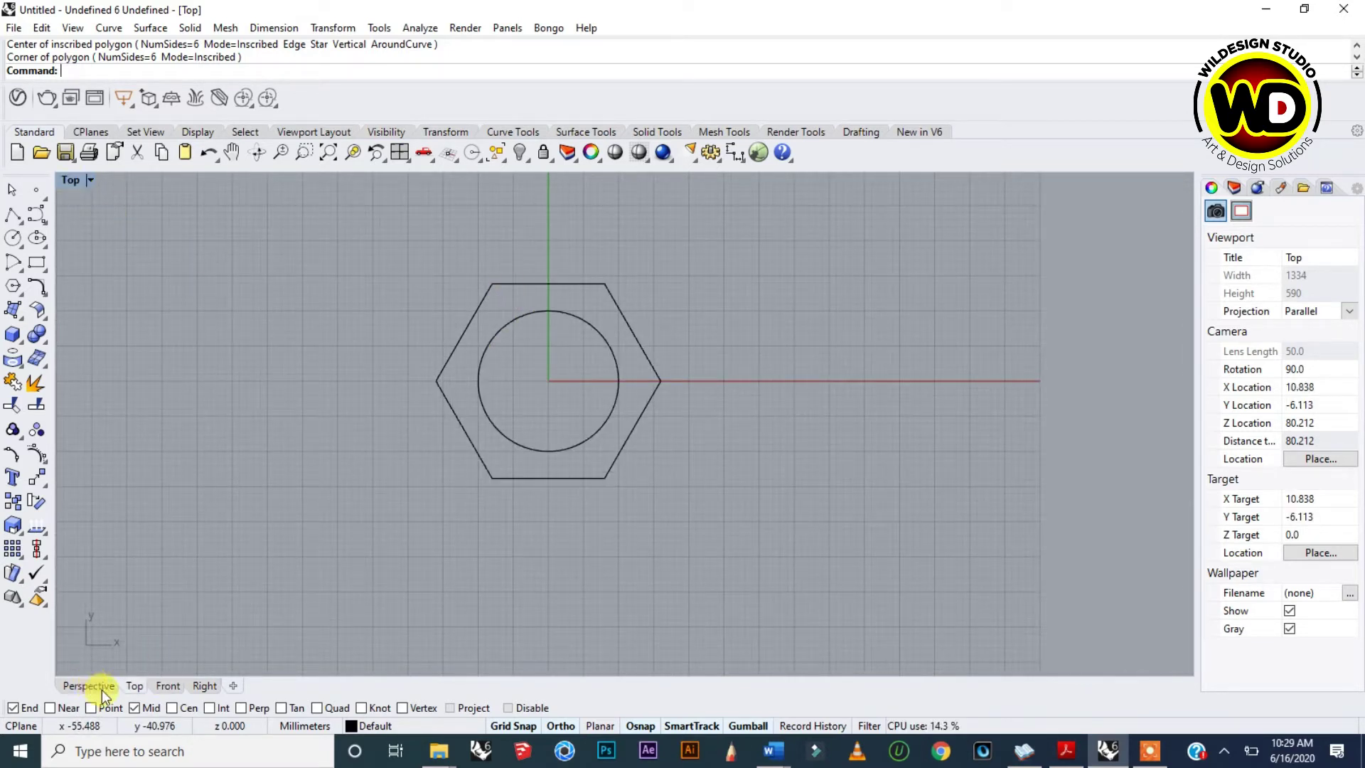
{"action": "left_click", "coordinate": [169, 686]}
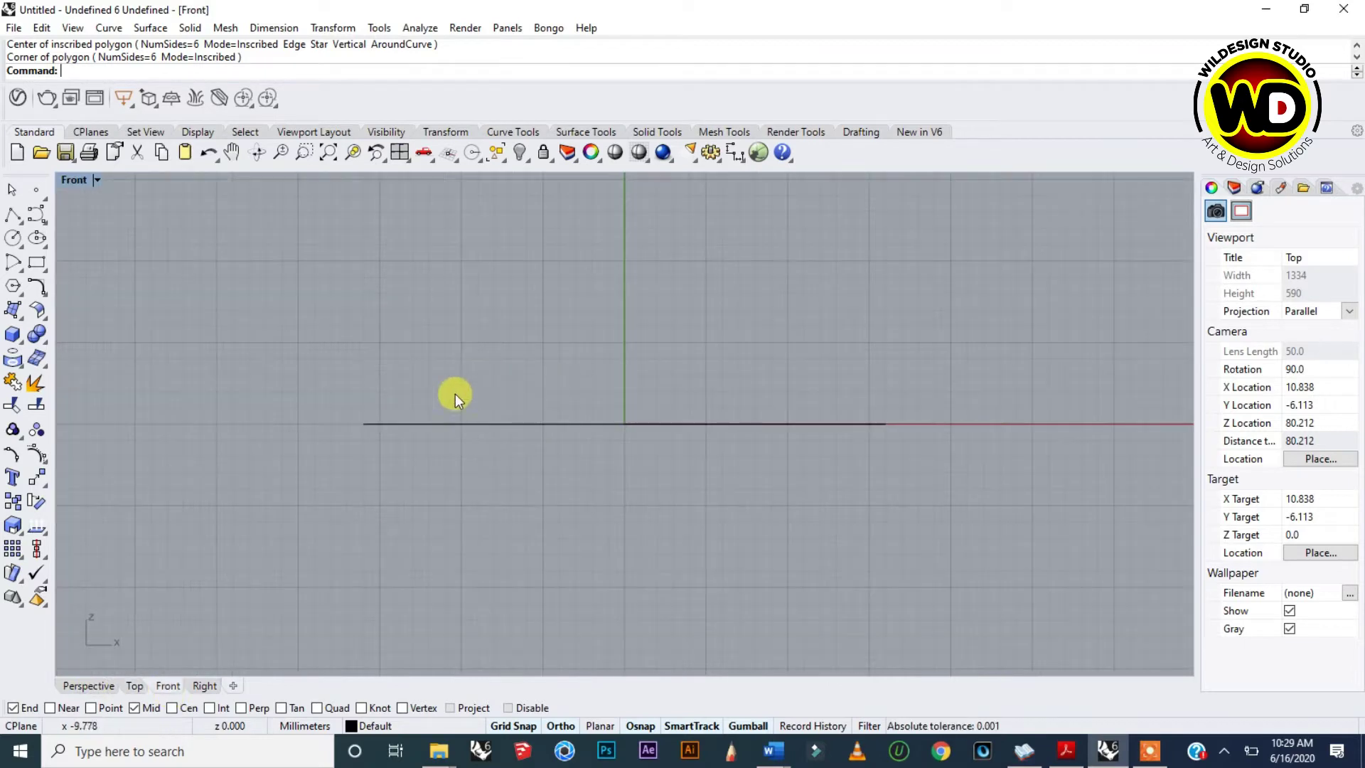
{"action": "right_click_drag", "start_coordinate": [385, 294], "coordinate": [372, 393]}
{"action": "left_click_drag", "start_coordinate": [371, 436], "coordinate": [848, 609]}
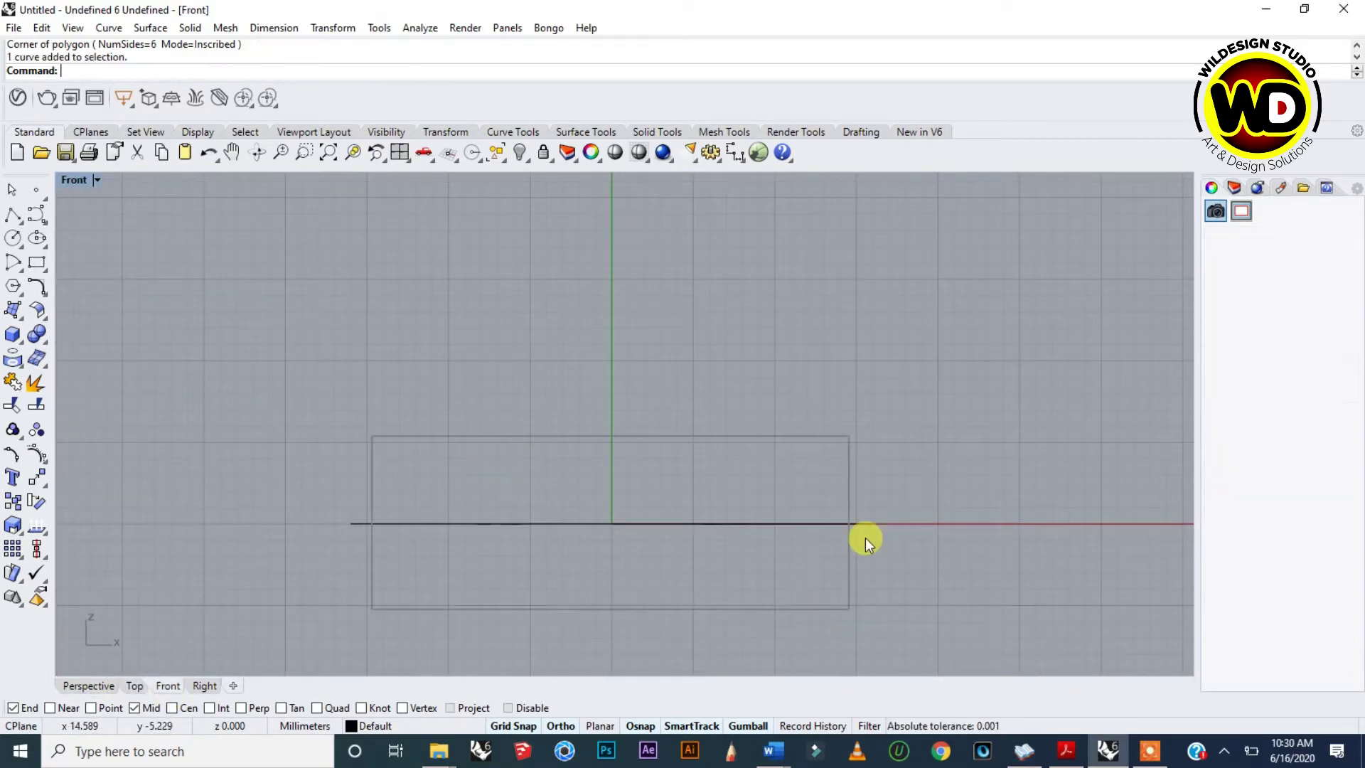
{"action": "left_click_drag", "start_coordinate": [286, 433], "coordinate": [924, 526]}
{"action": "key", "text": "Delete"}
{"action": "left_click", "coordinate": [190, 31]}
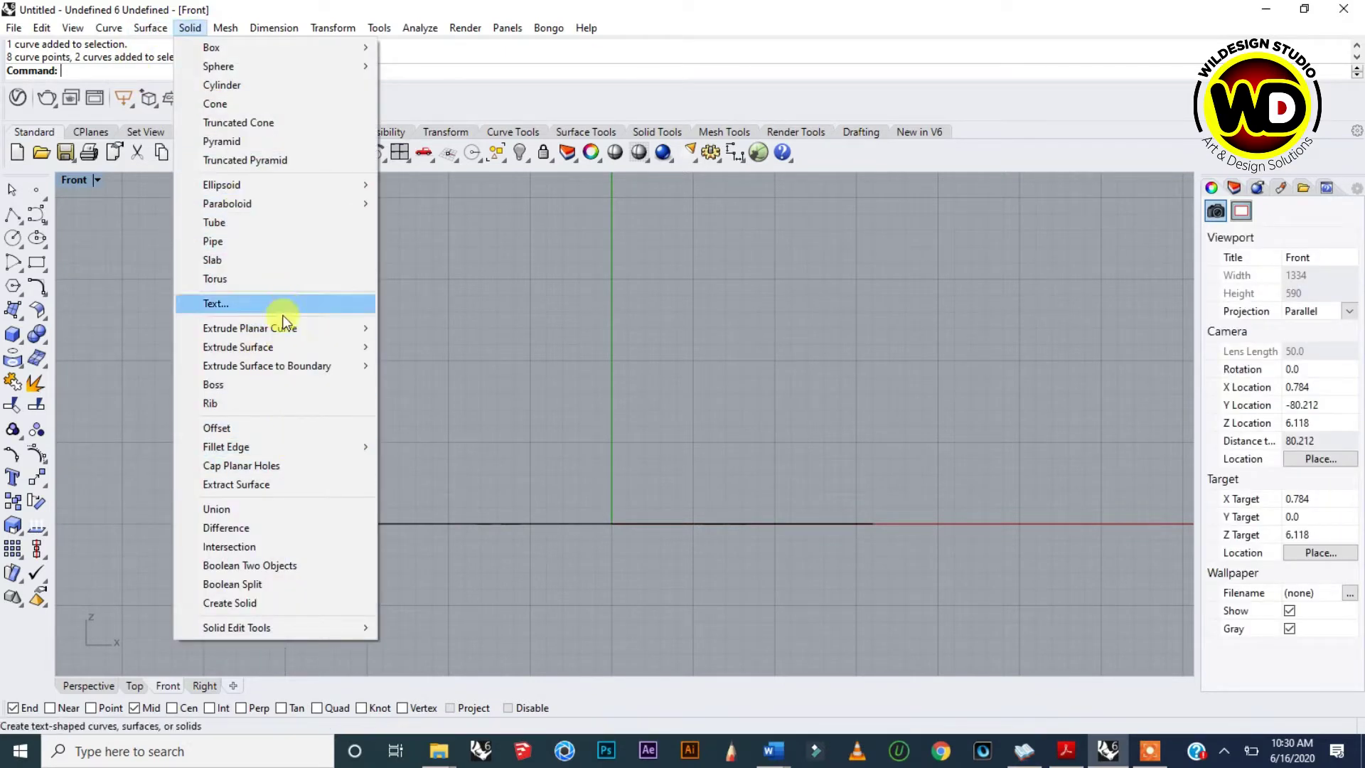
{"action": "mouse_move", "coordinate": [235, 328]}
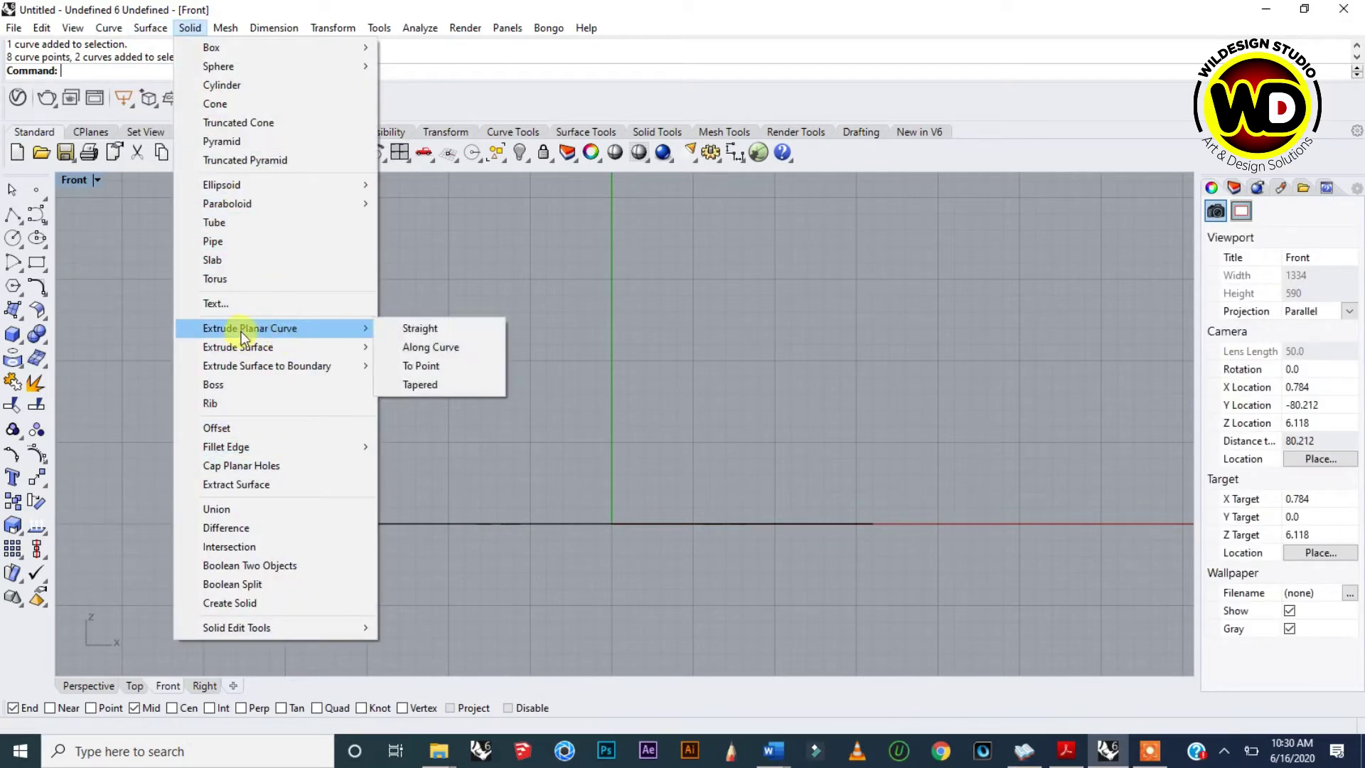
{"action": "left_click", "coordinate": [395, 331]}
{"action": "left_click_drag", "start_coordinate": [256, 458], "coordinate": [951, 598]}
{"action": "key", "text": "Return"}
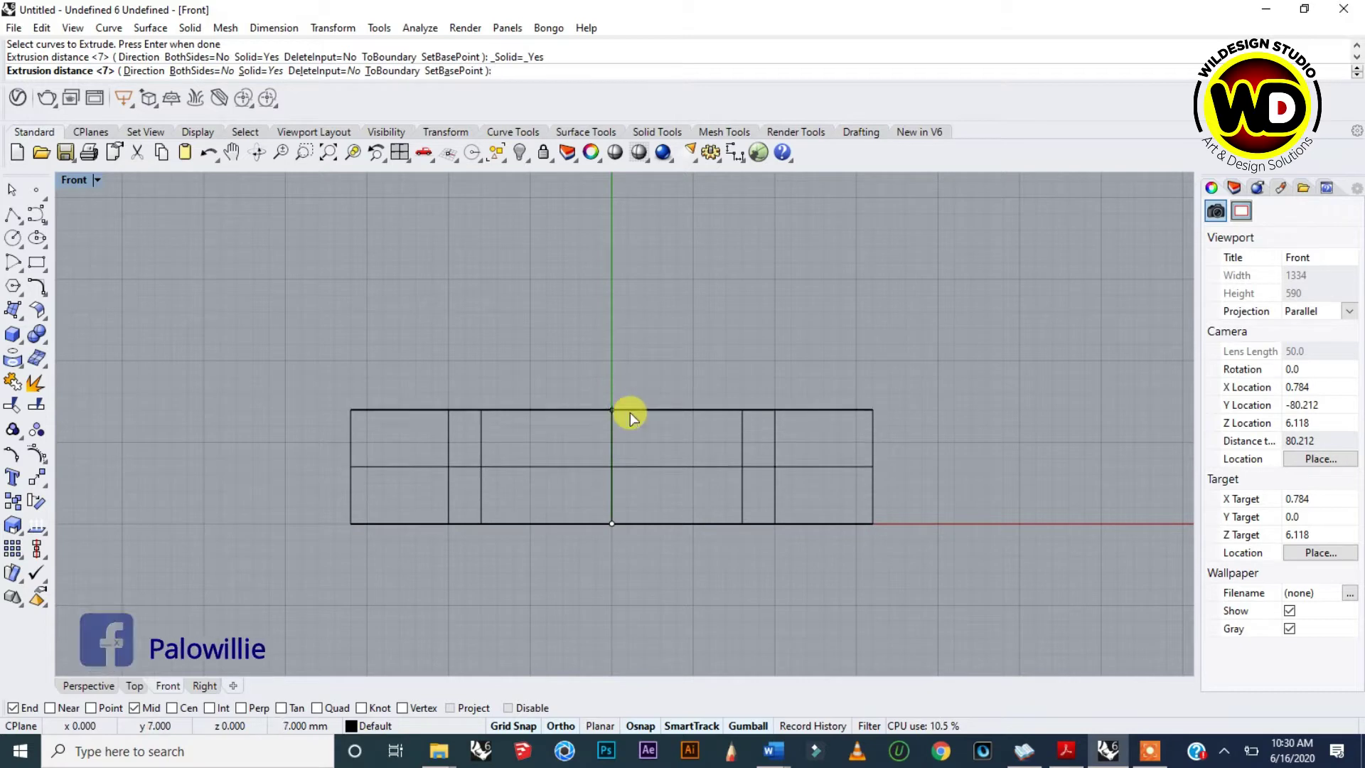
{"action": "left_click", "coordinate": [629, 412]}
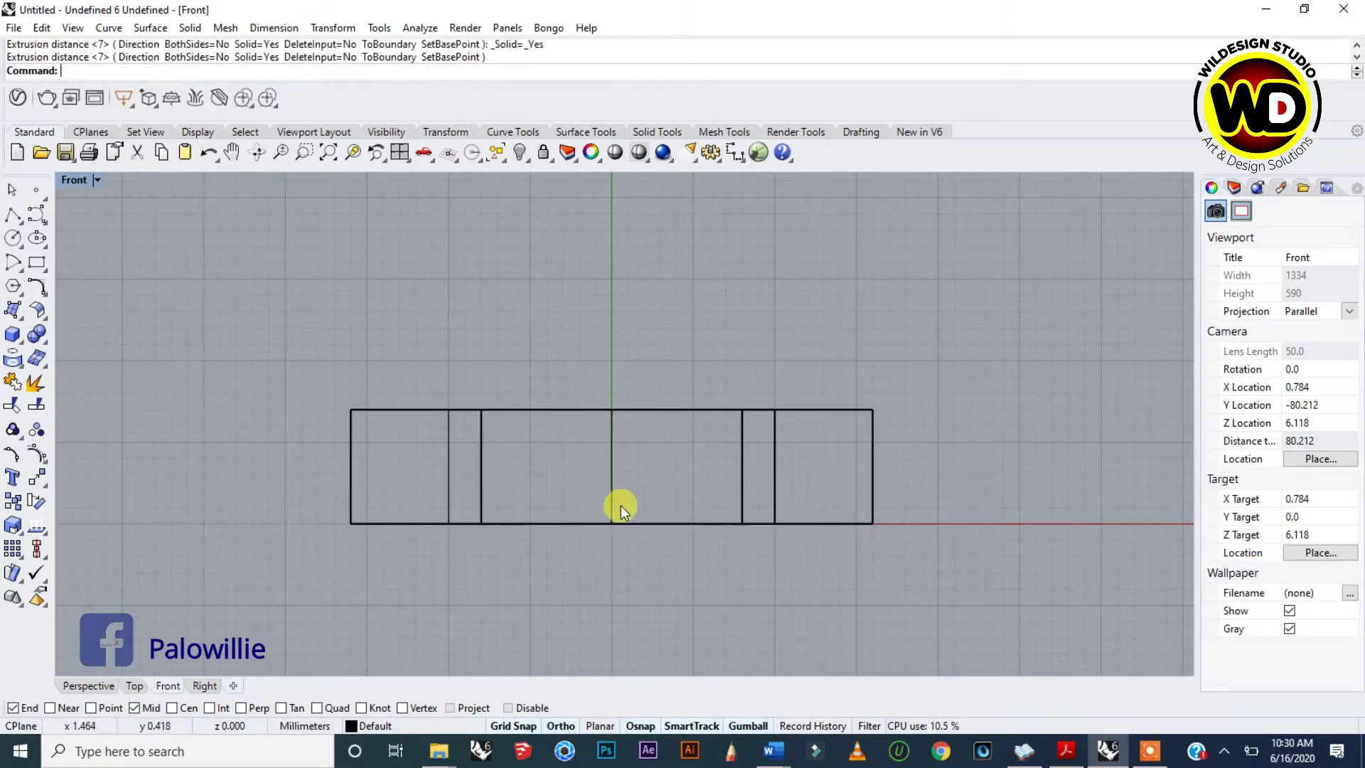
- Copy the extruded hexagonal nut about 36 mm along the X direction, beside the original, in the Perspective view
{"action": "left_click", "coordinate": [93, 684]}
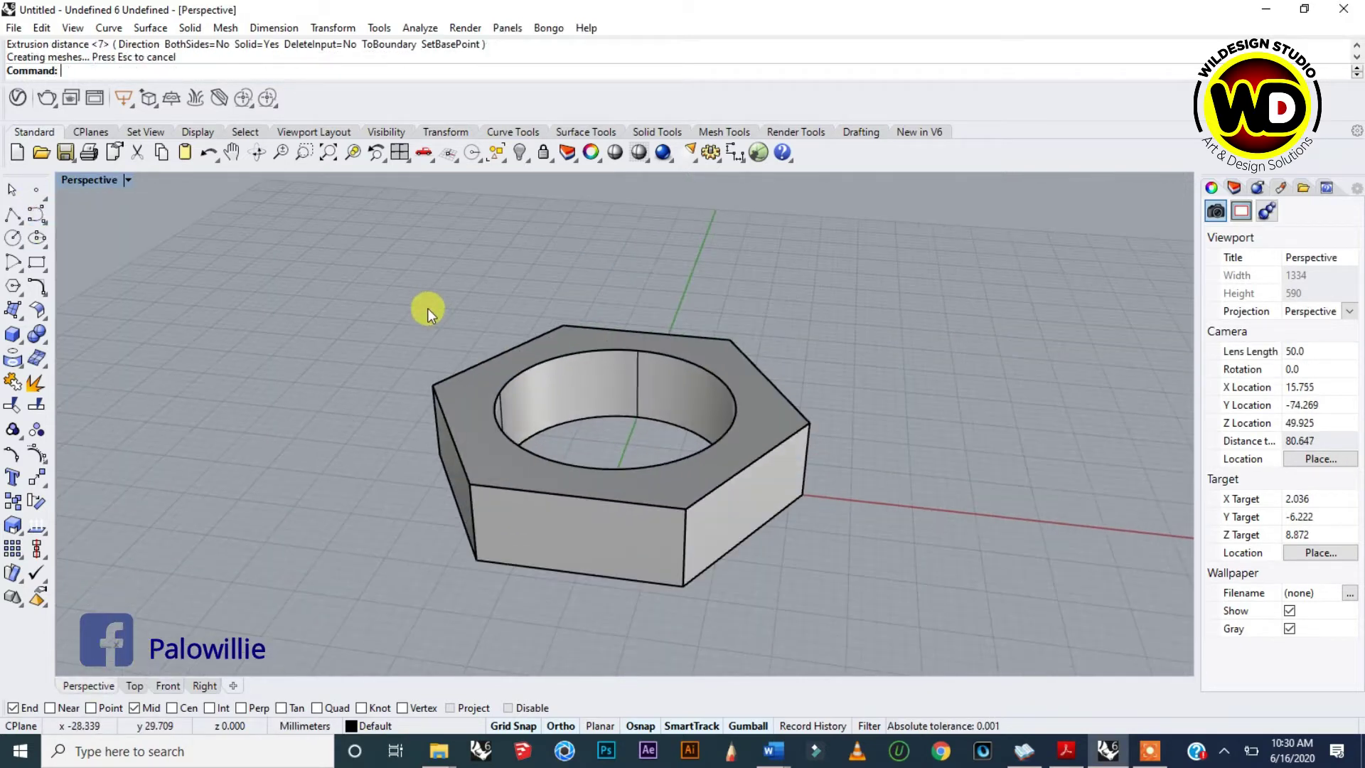
{"action": "scroll", "coordinate": [513, 339], "scroll_direction": "down", "scroll_amount": 4}
{"action": "scroll", "coordinate": [677, 415], "scroll_direction": "up", "scroll_amount": 4}
{"action": "scroll", "coordinate": [567, 422], "scroll_direction": "down", "scroll_amount": 6}
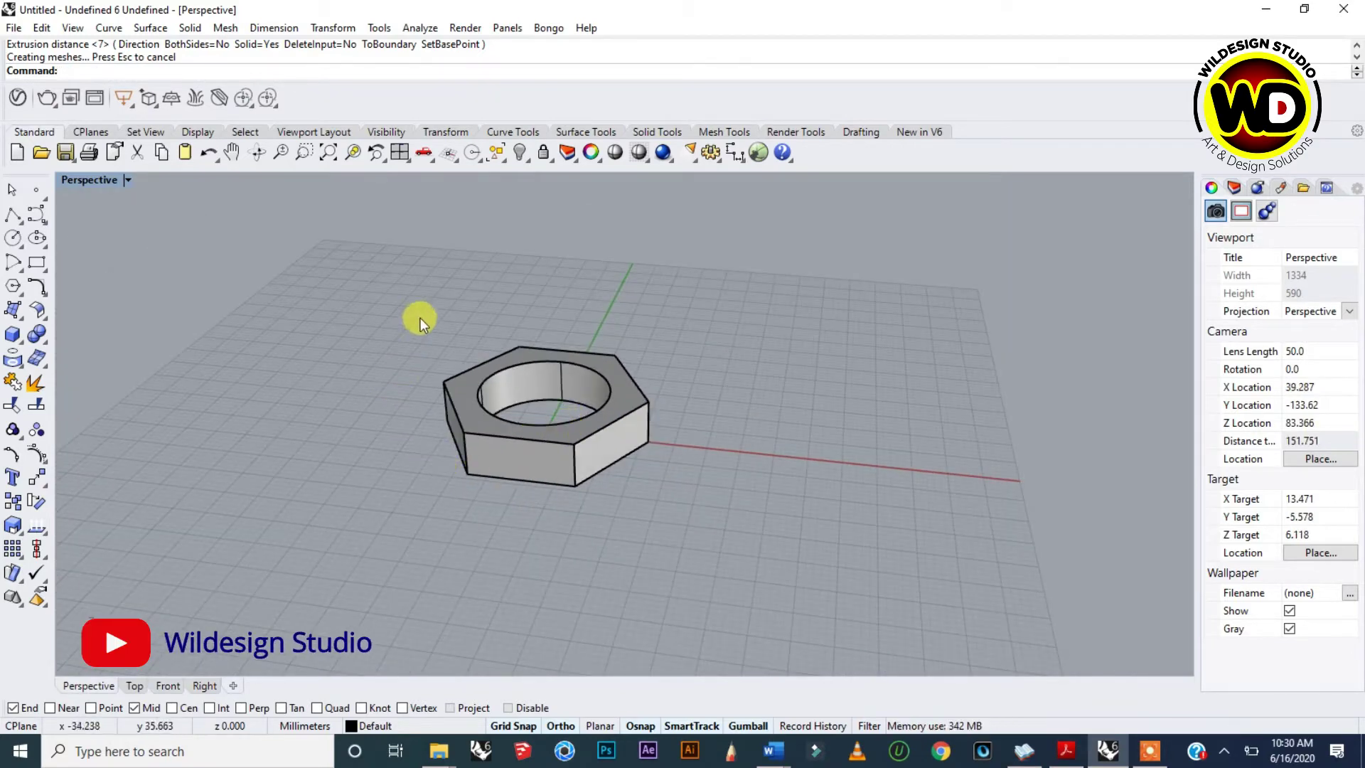
{"action": "scroll", "coordinate": [530, 449], "scroll_direction": "up", "scroll_amount": 2}
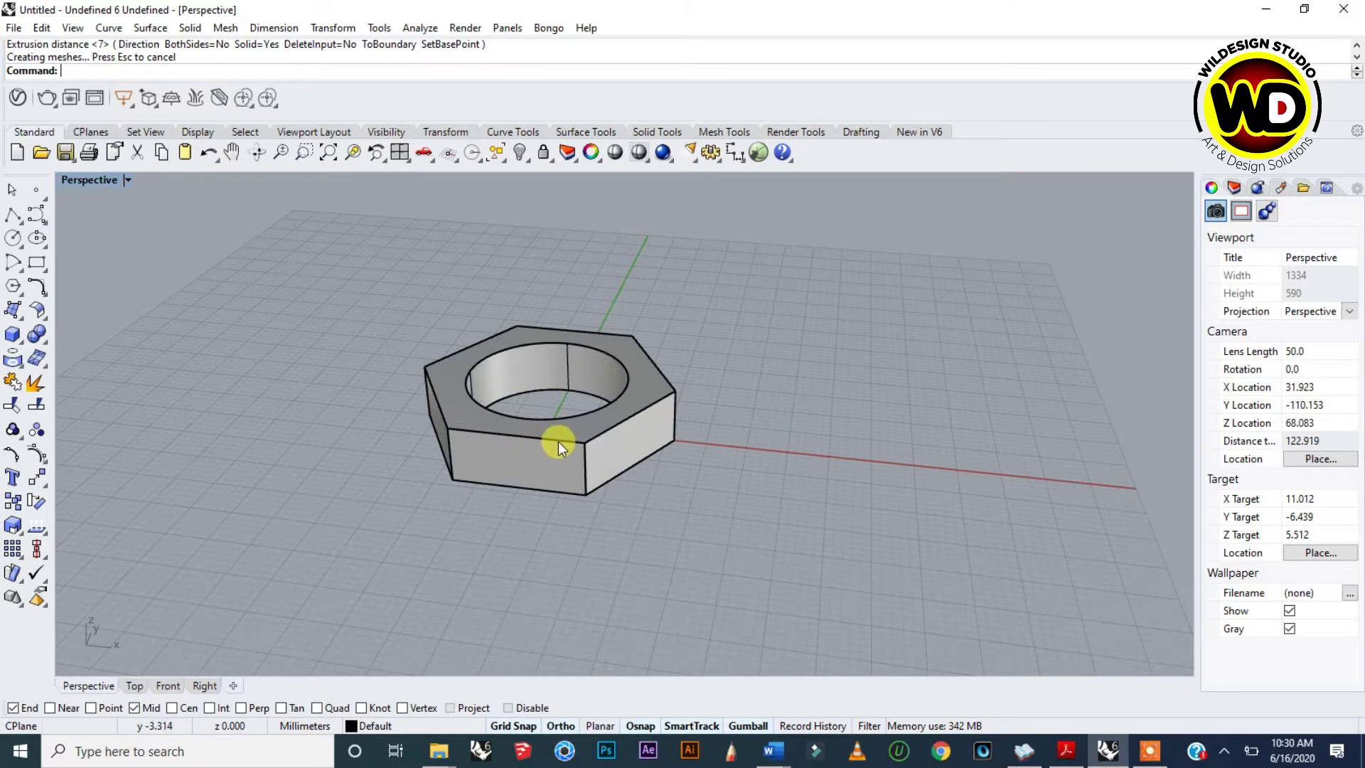
{"action": "left_click", "coordinate": [594, 428]}
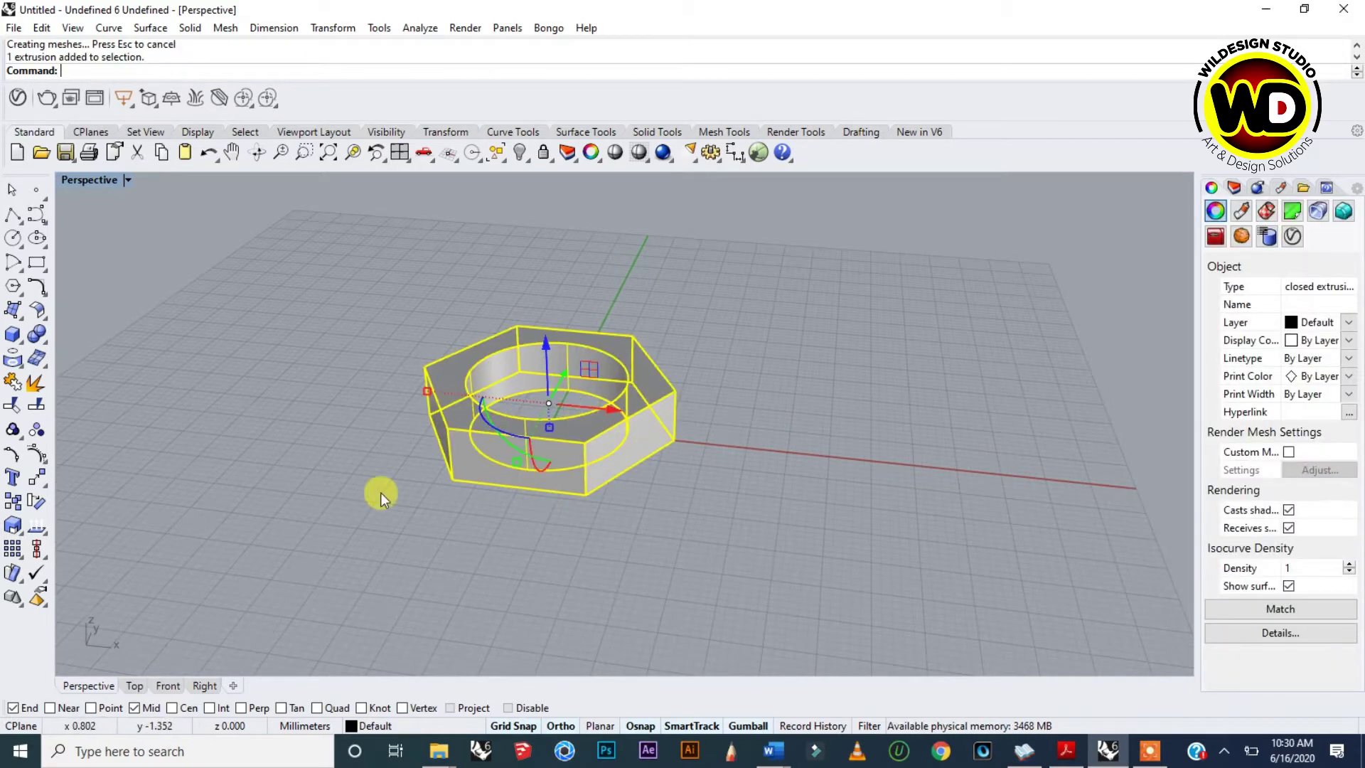
{"action": "left_click", "coordinate": [13, 501]}
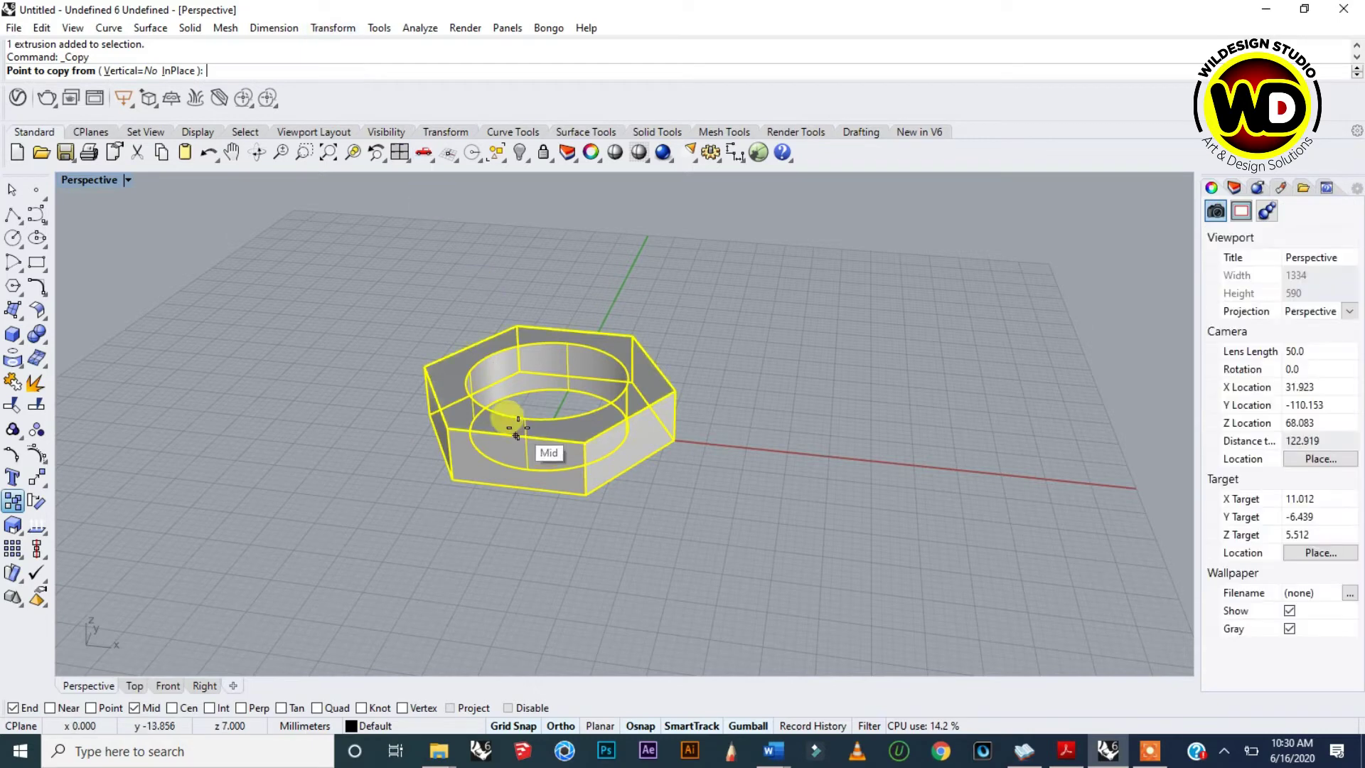
{"action": "left_click", "coordinate": [538, 406]}
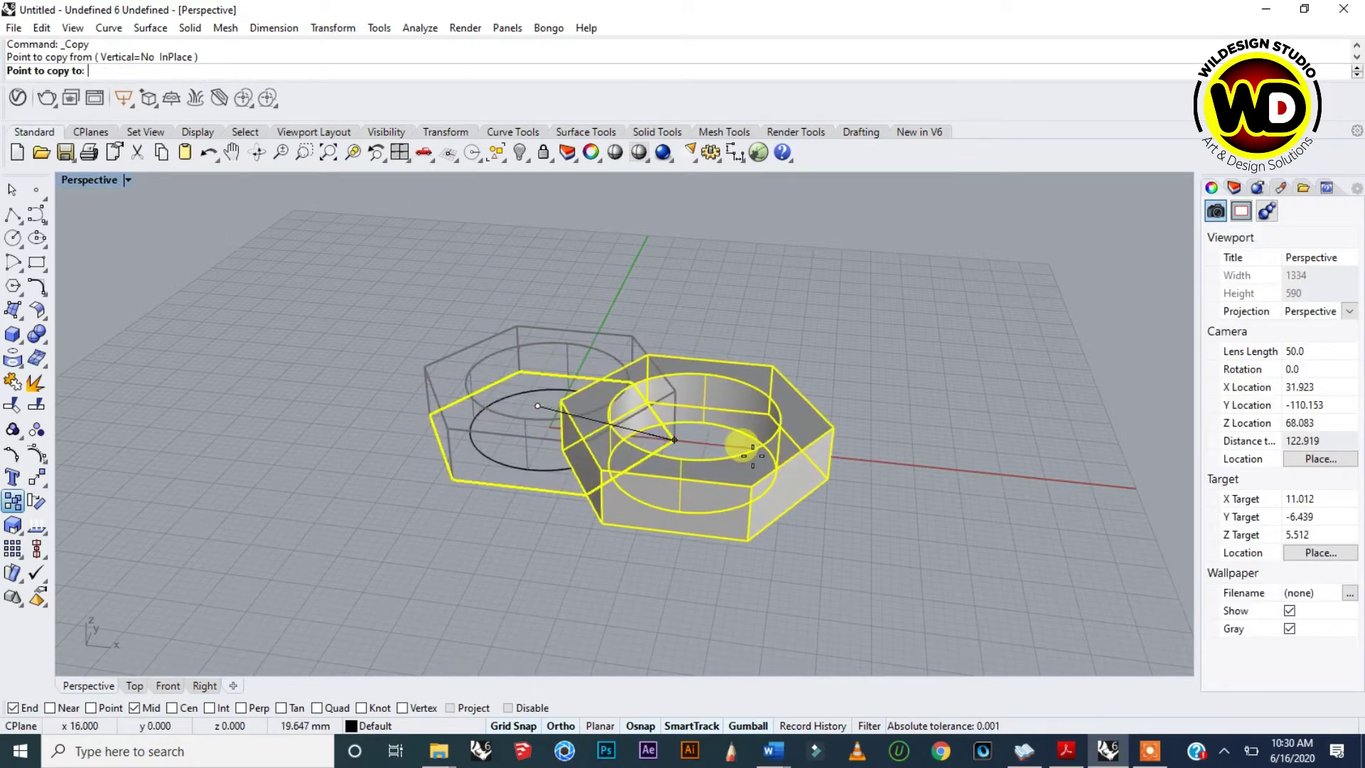
{"action": "left_click", "coordinate": [815, 465]}
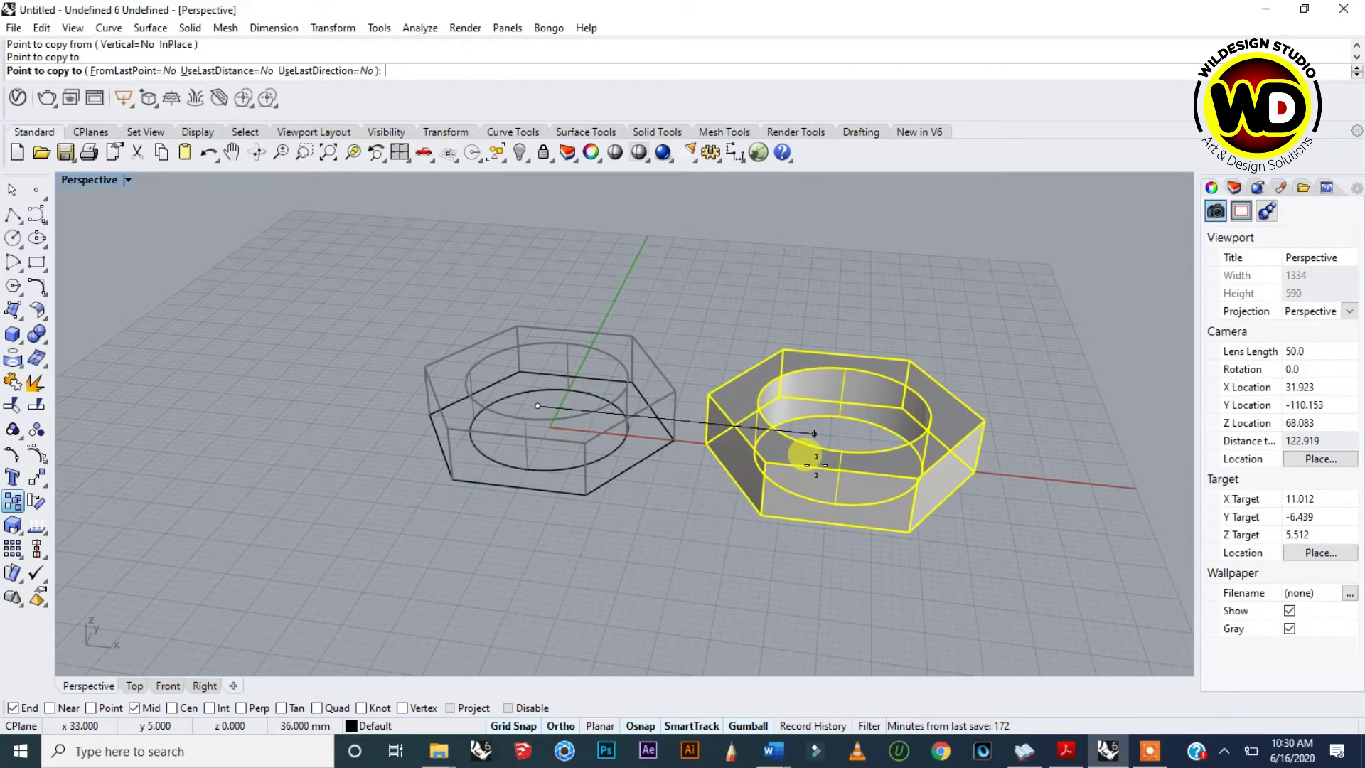
{"action": "key", "text": "Return"}
- Delete the leftover hexagon and circle curves at the base of the original nut, keeping both extrusions
{"action": "scroll", "coordinate": [507, 363], "scroll_direction": "down", "scroll_amount": 2}
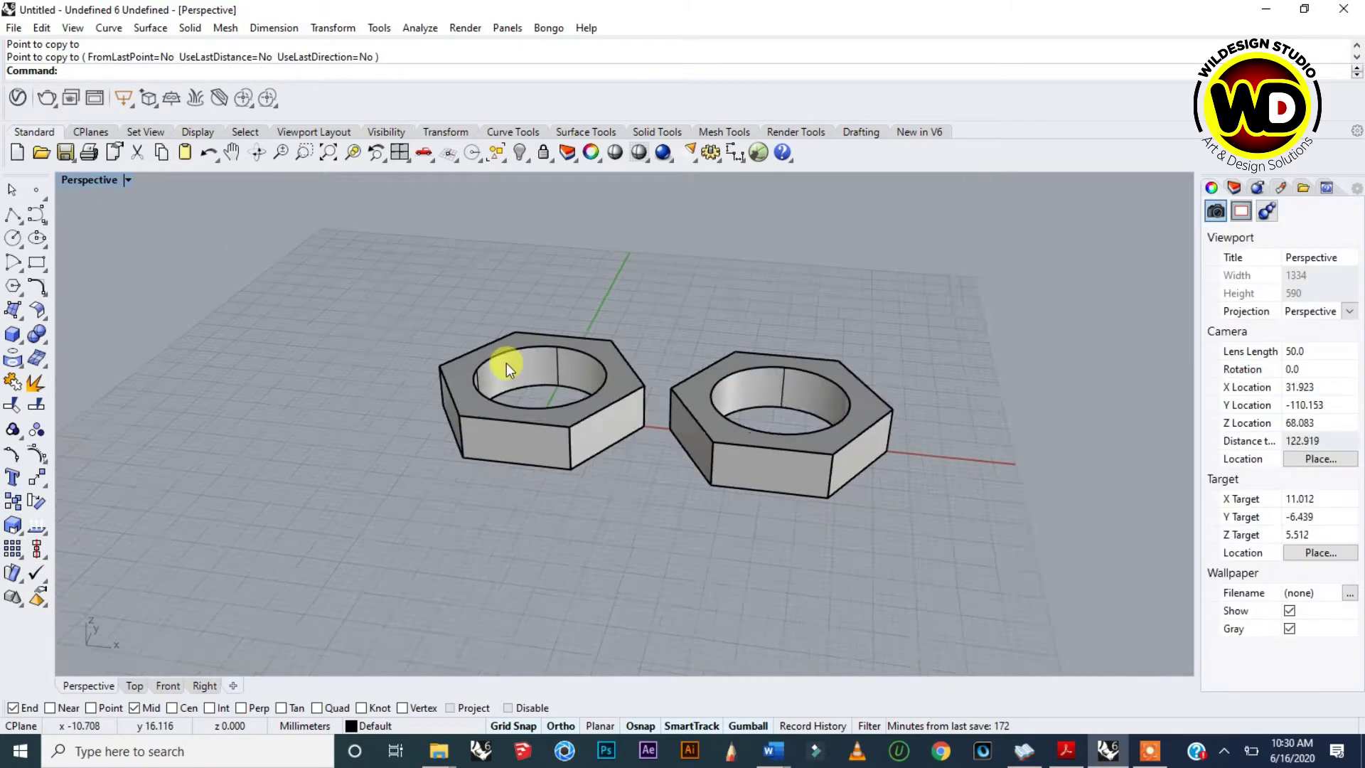
{"action": "scroll", "coordinate": [506, 363], "scroll_direction": "down", "scroll_amount": 1}
{"action": "left_click_drag", "start_coordinate": [364, 292], "coordinate": [843, 526]}
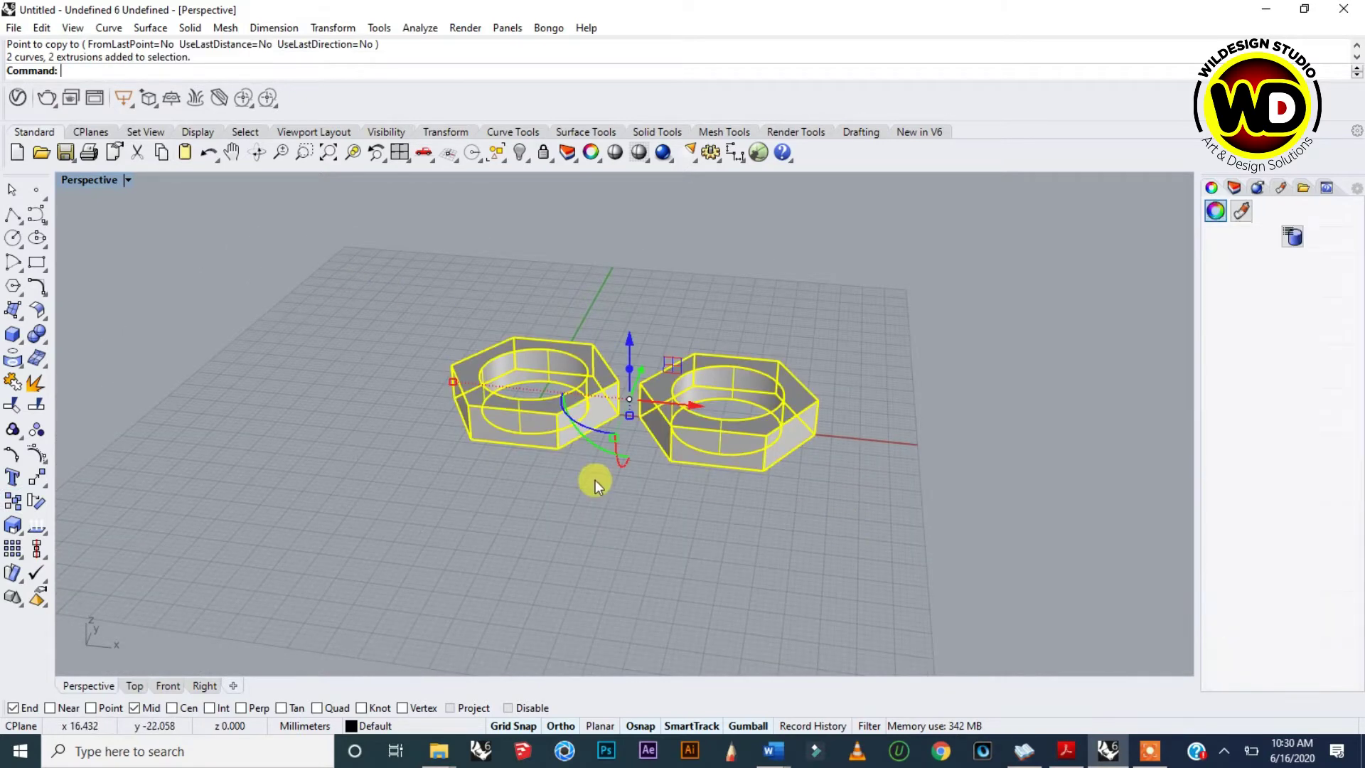
{"action": "key", "text": "Escape"}
{"action": "left_click", "coordinate": [578, 439]}
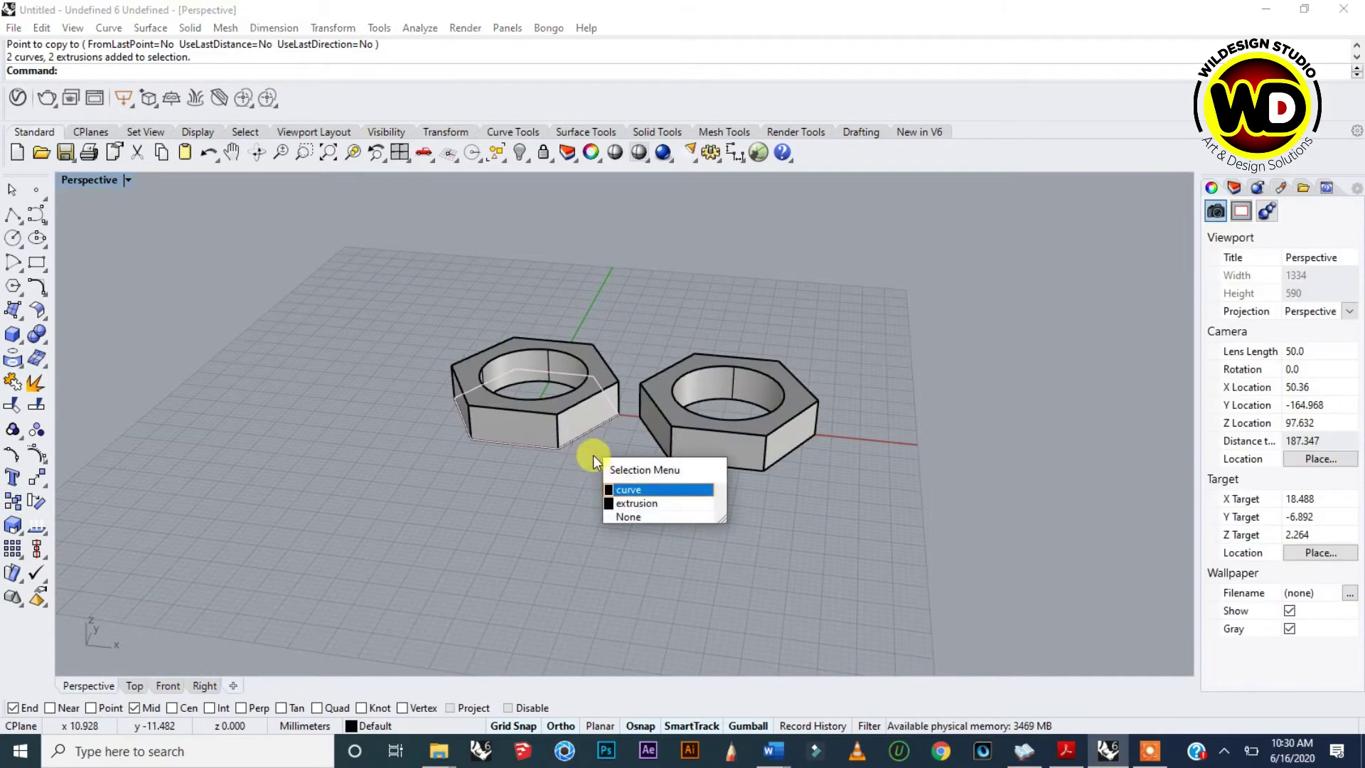
{"action": "left_click", "coordinate": [634, 487]}
{"action": "key", "text": "Delete"}
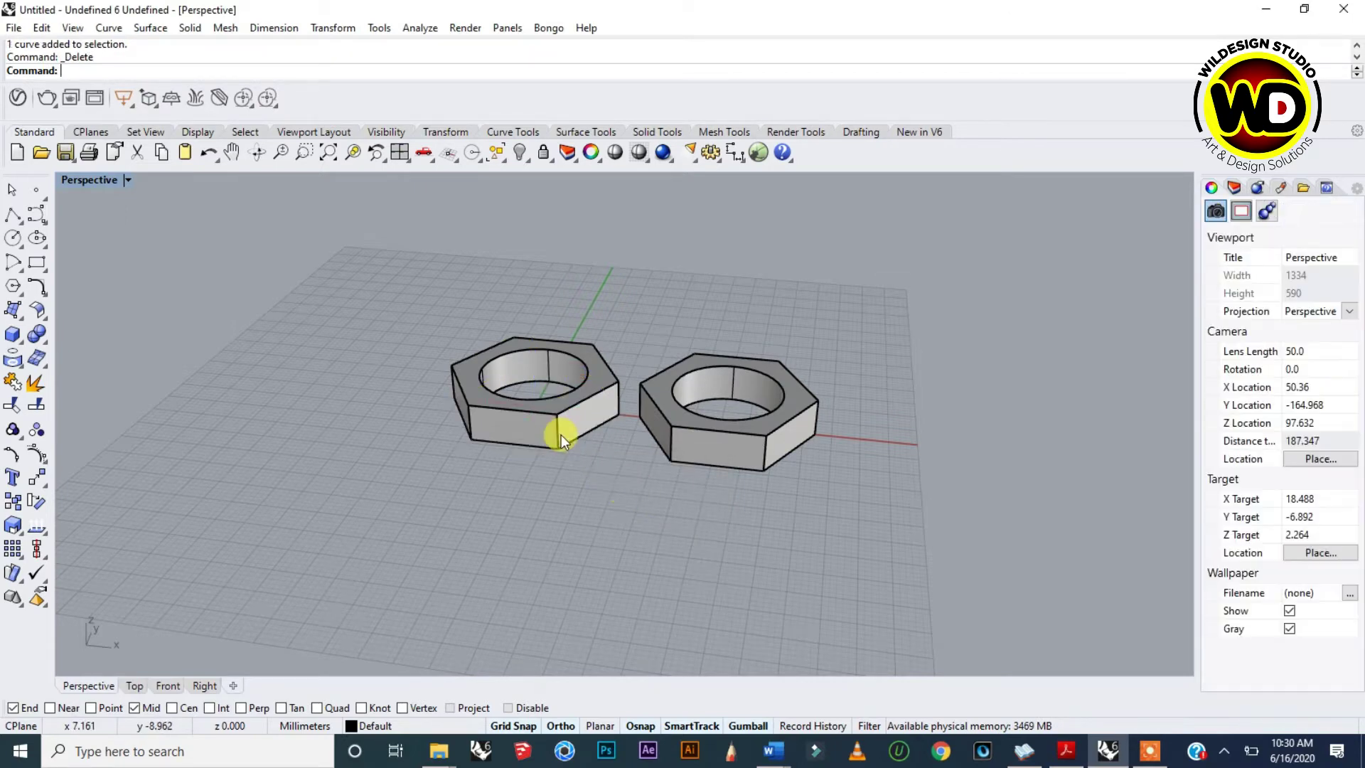
{"action": "left_click", "coordinate": [554, 384]}
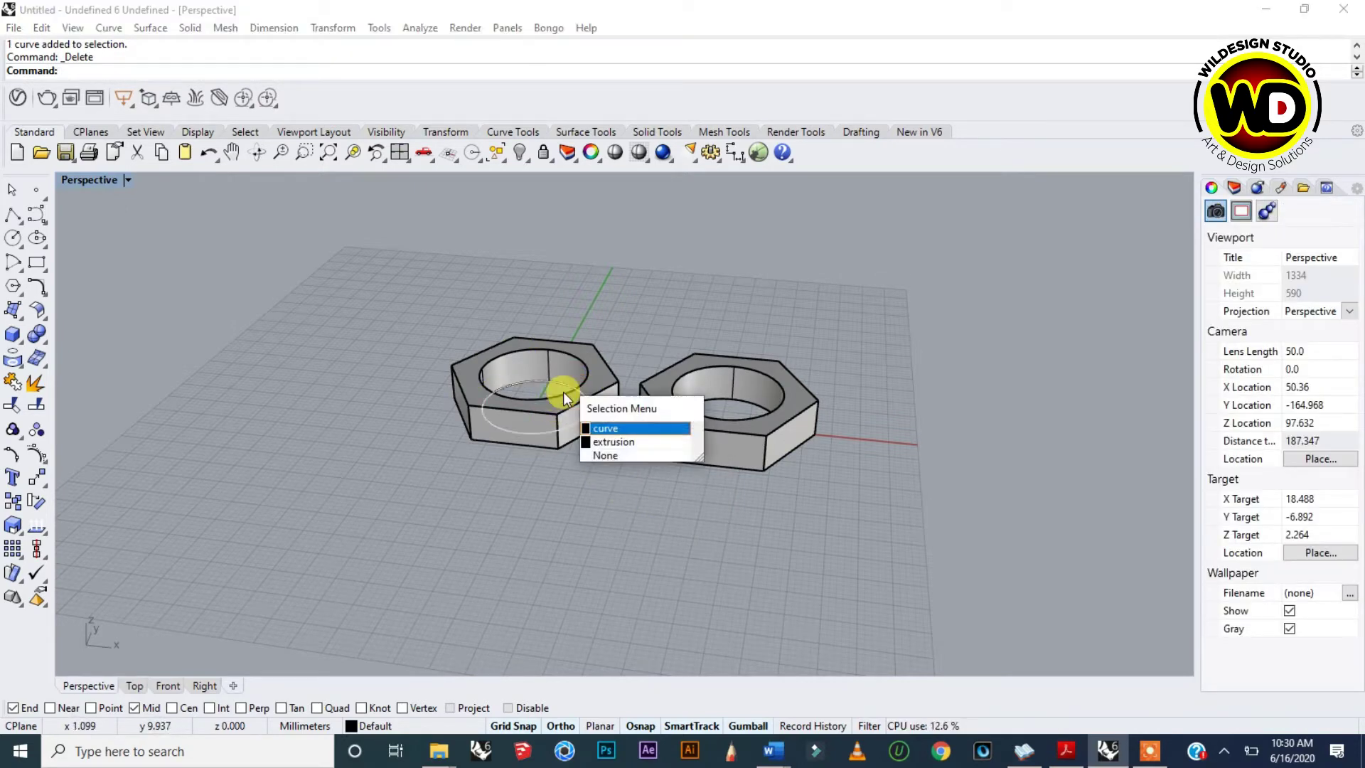
{"action": "left_click", "coordinate": [603, 428]}
{"action": "key", "text": "Delete"}
- Move both nuts together along the negative X direction so that they sit on either side of the origin
{"action": "scroll", "coordinate": [740, 394], "scroll_direction": "up", "scroll_amount": 3}
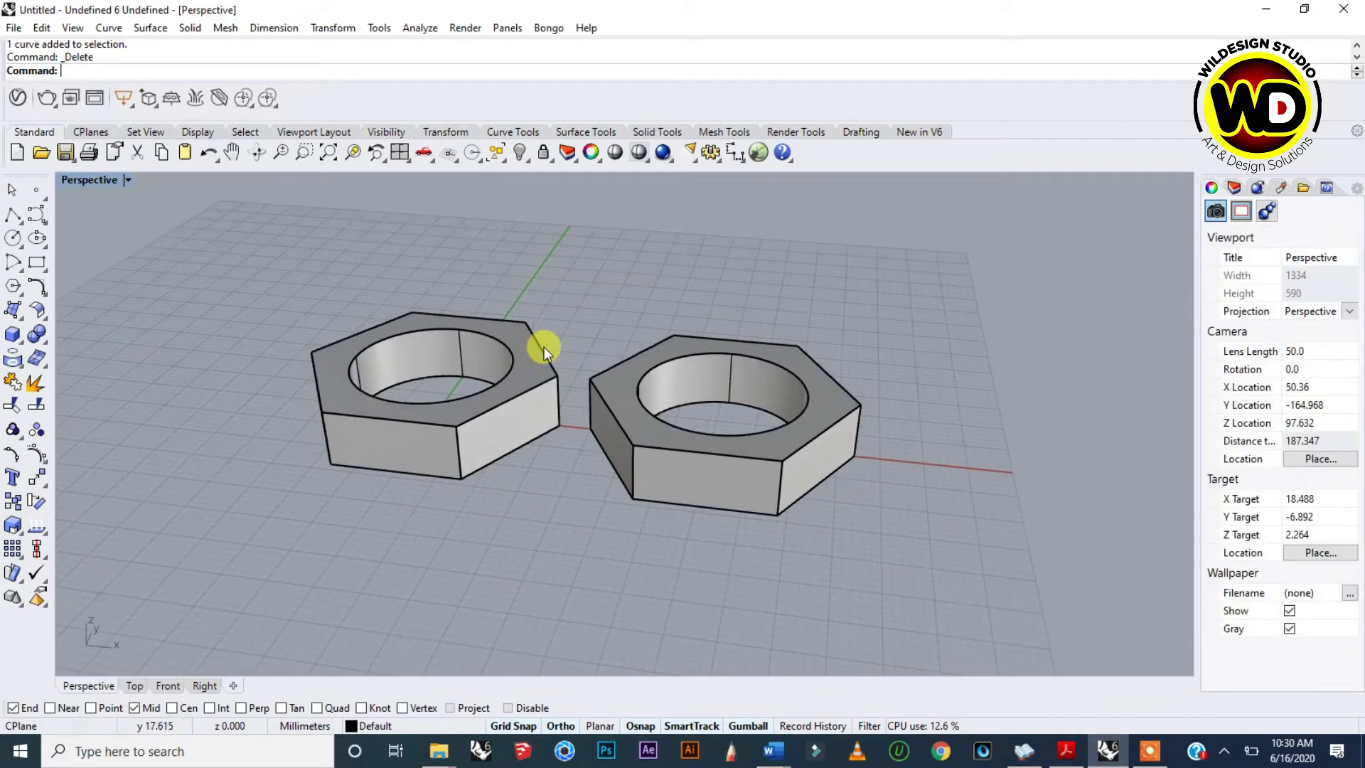
{"action": "mouse_move", "coordinate": [778, 463]}
{"action": "left_mouse_down"}
{"action": "mouse_move", "coordinate": [740, 464]}
{"action": "mouse_move", "coordinate": [777, 463]}
{"action": "left_mouse_up"}
{"action": "left_click", "coordinate": [231, 281]}
{"action": "left_click_drag", "start_coordinate": [228, 277], "coordinate": [926, 576]}
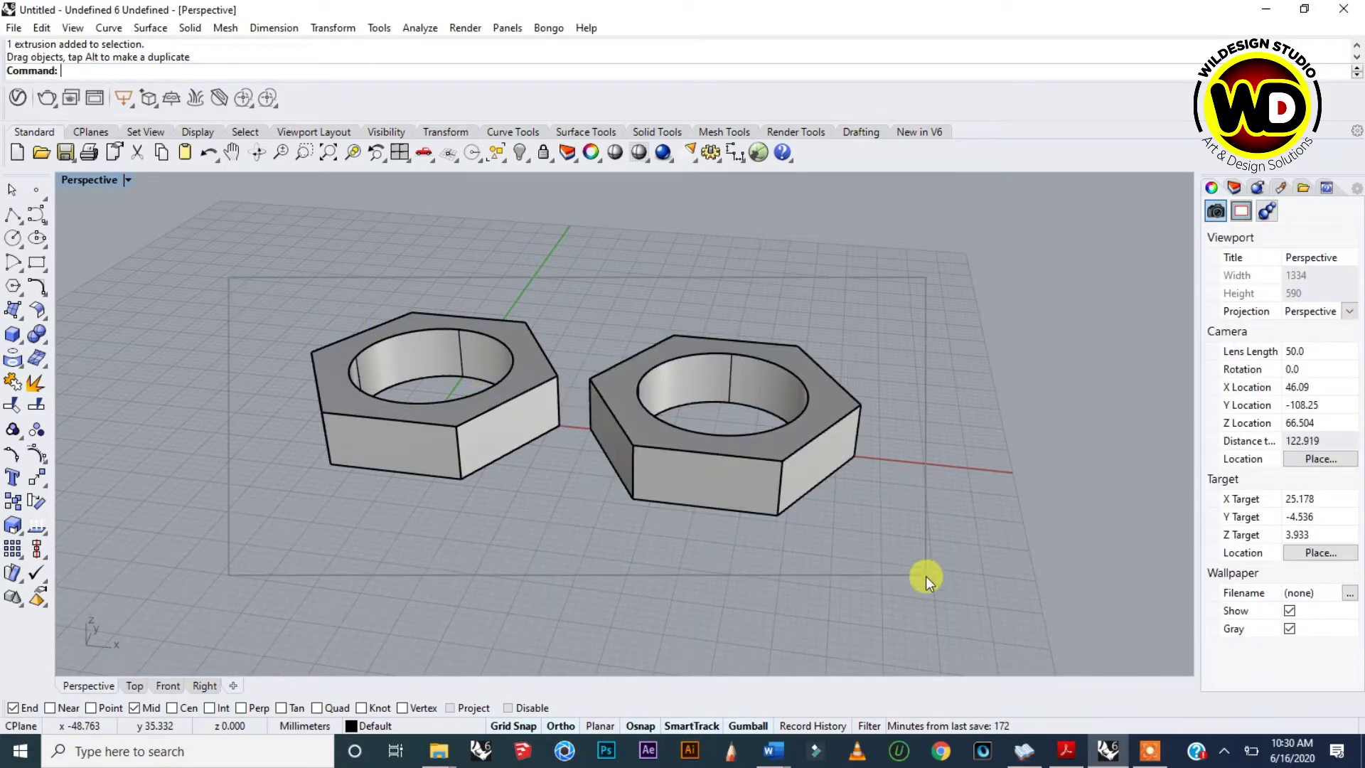
{"action": "left_click_drag", "start_coordinate": [752, 471], "coordinate": [608, 459]}
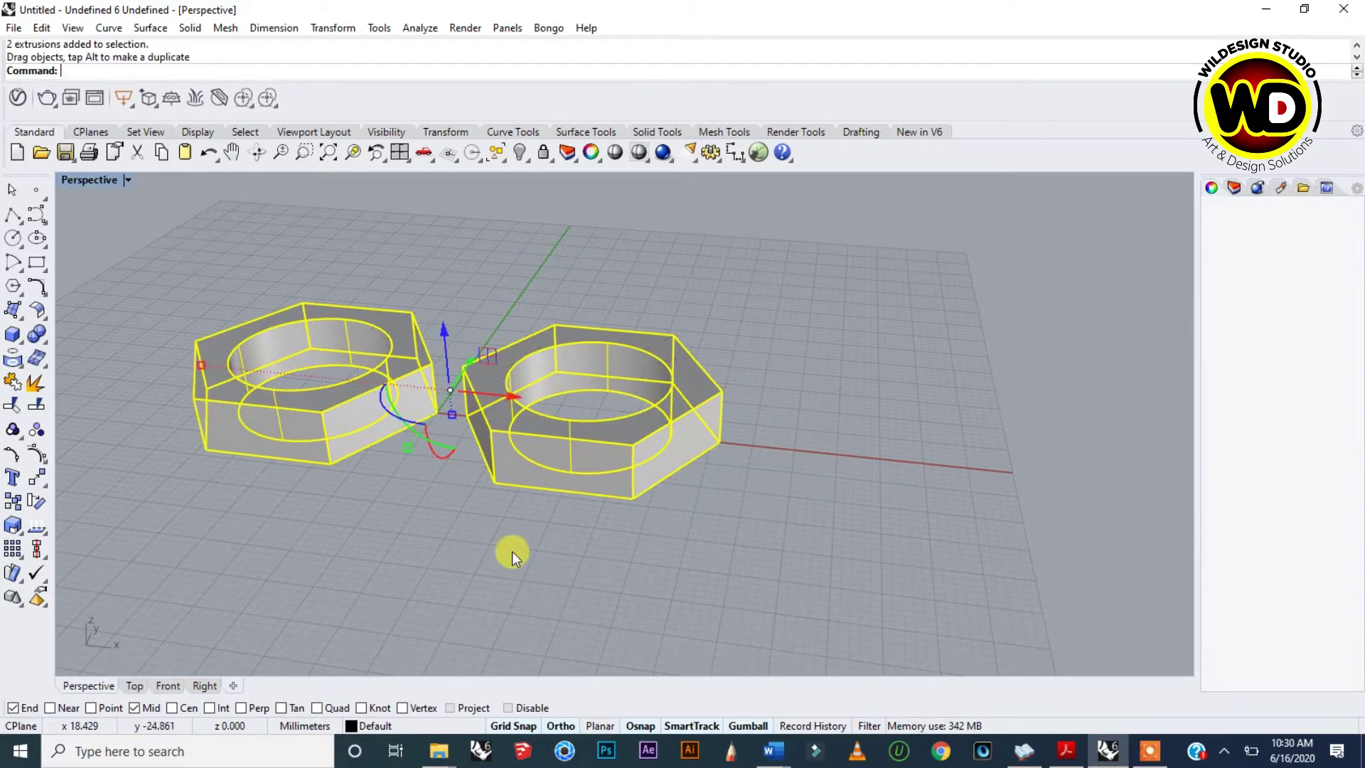
{"action": "left_click", "coordinate": [536, 539]}
- Examine the two hexagonal nuts and their edges up close in the Perspective view
{"action": "scroll", "coordinate": [126, 391], "scroll_direction": "up", "scroll_amount": 2}
{"action": "scroll", "coordinate": [559, 451], "scroll_direction": "down", "scroll_amount": 4}
{"action": "scroll", "coordinate": [559, 451], "scroll_direction": "down", "scroll_amount": 2}
{"action": "scroll", "coordinate": [378, 417], "scroll_direction": "up", "scroll_amount": 8}
{"action": "scroll", "coordinate": [494, 426], "scroll_direction": "down", "scroll_amount": 4}
{"action": "scroll", "coordinate": [800, 432], "scroll_direction": "up", "scroll_amount": 2}
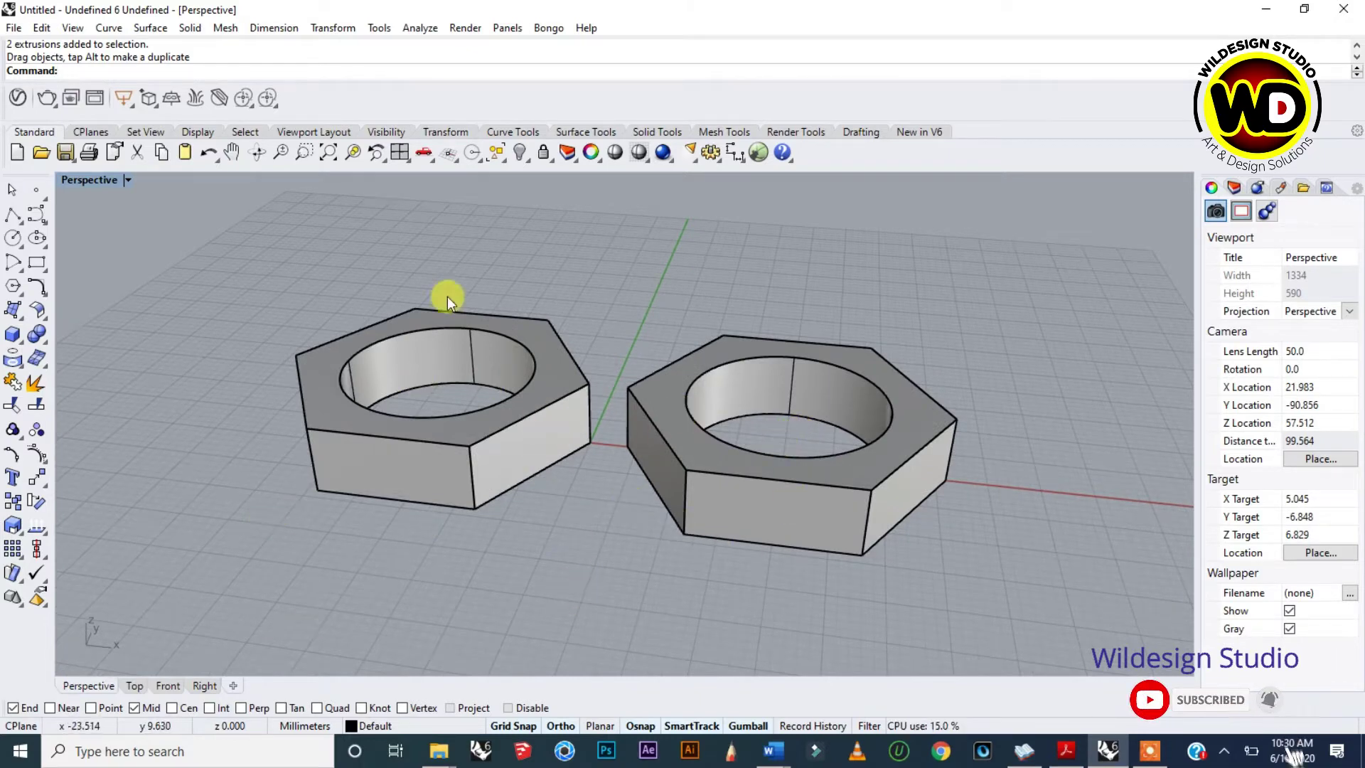
{"action": "scroll", "coordinate": [424, 450], "scroll_direction": "up", "scroll_amount": 3}
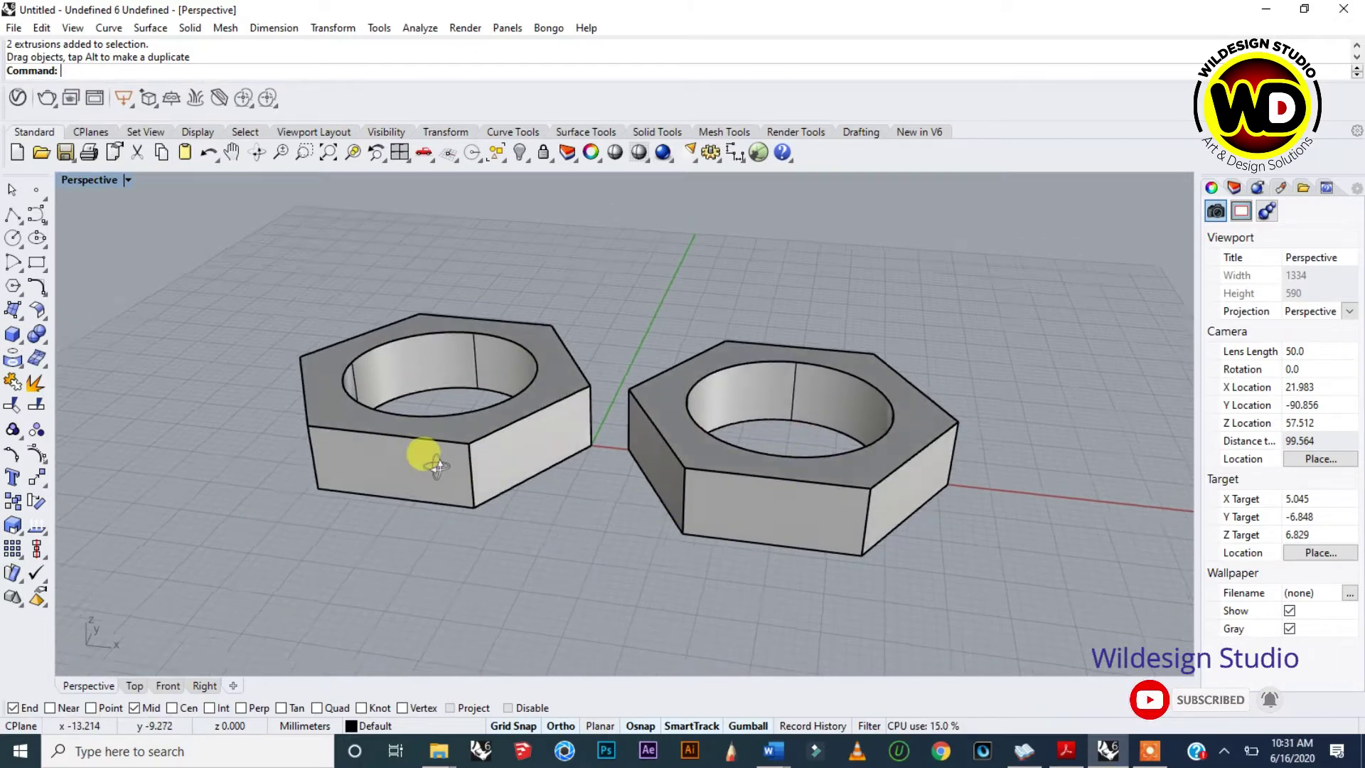
{"action": "scroll", "coordinate": [502, 471], "scroll_direction": "up", "scroll_amount": 2}
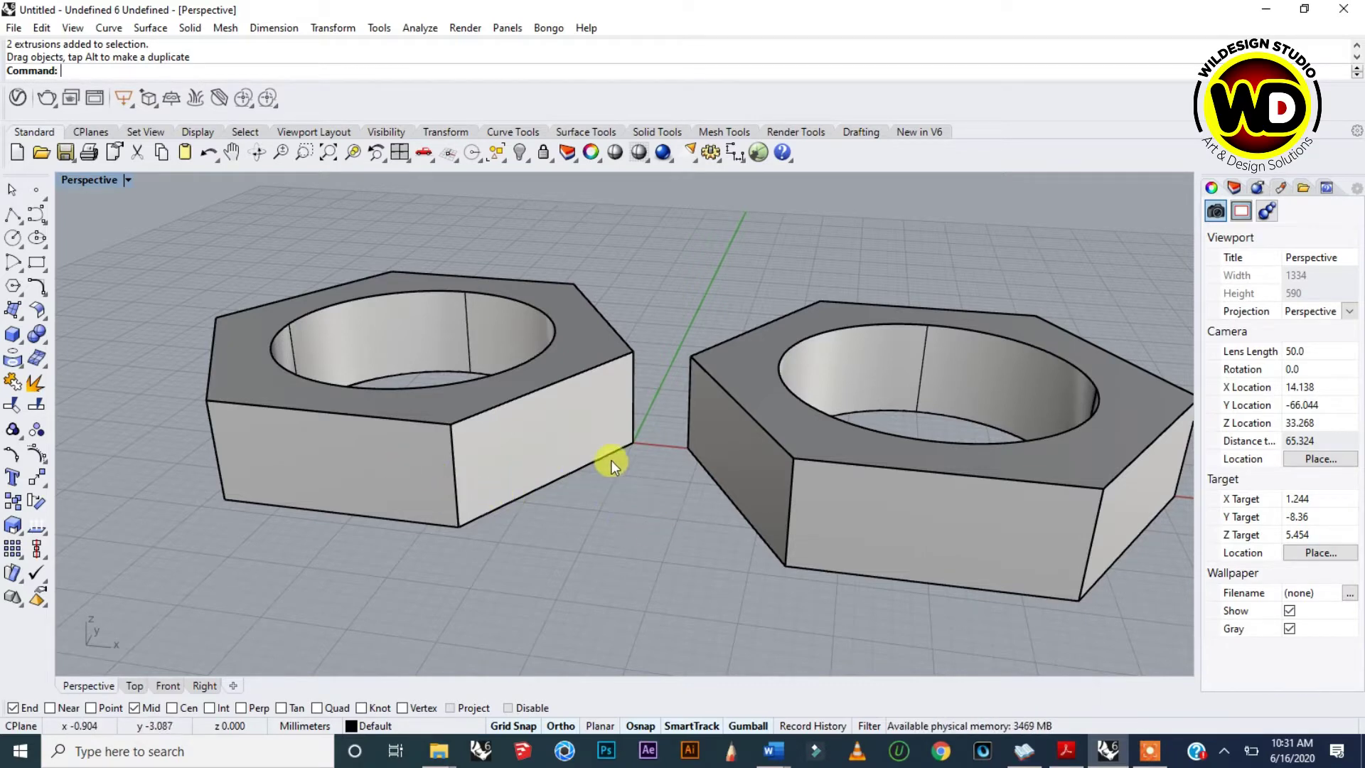
{"action": "scroll", "coordinate": [522, 468], "scroll_direction": "down", "scroll_amount": 4}
{"action": "scroll", "coordinate": [740, 475], "scroll_direction": "up", "scroll_amount": 4}
{"action": "scroll", "coordinate": [768, 474], "scroll_direction": "down", "scroll_amount": 2}
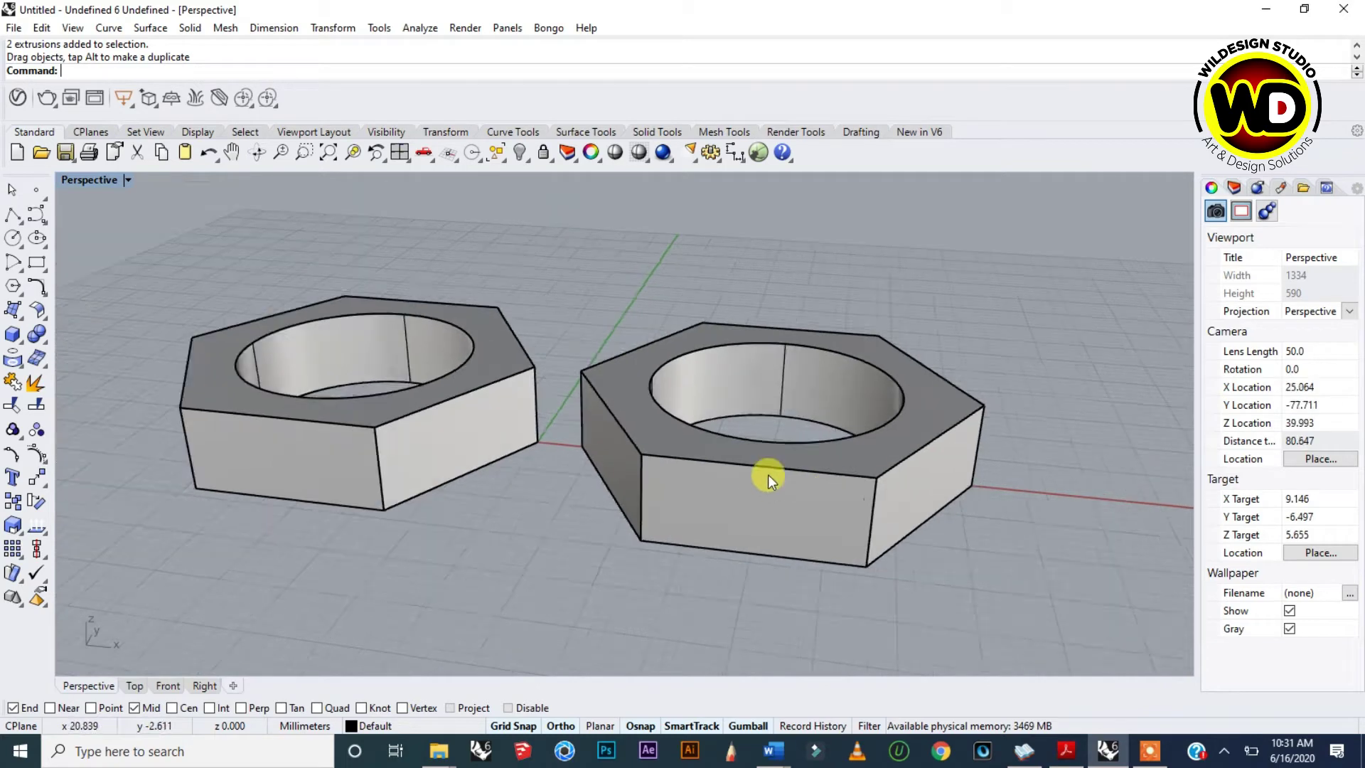
{"action": "key", "text": "Left"}
{"action": "key", "text": "Left"}
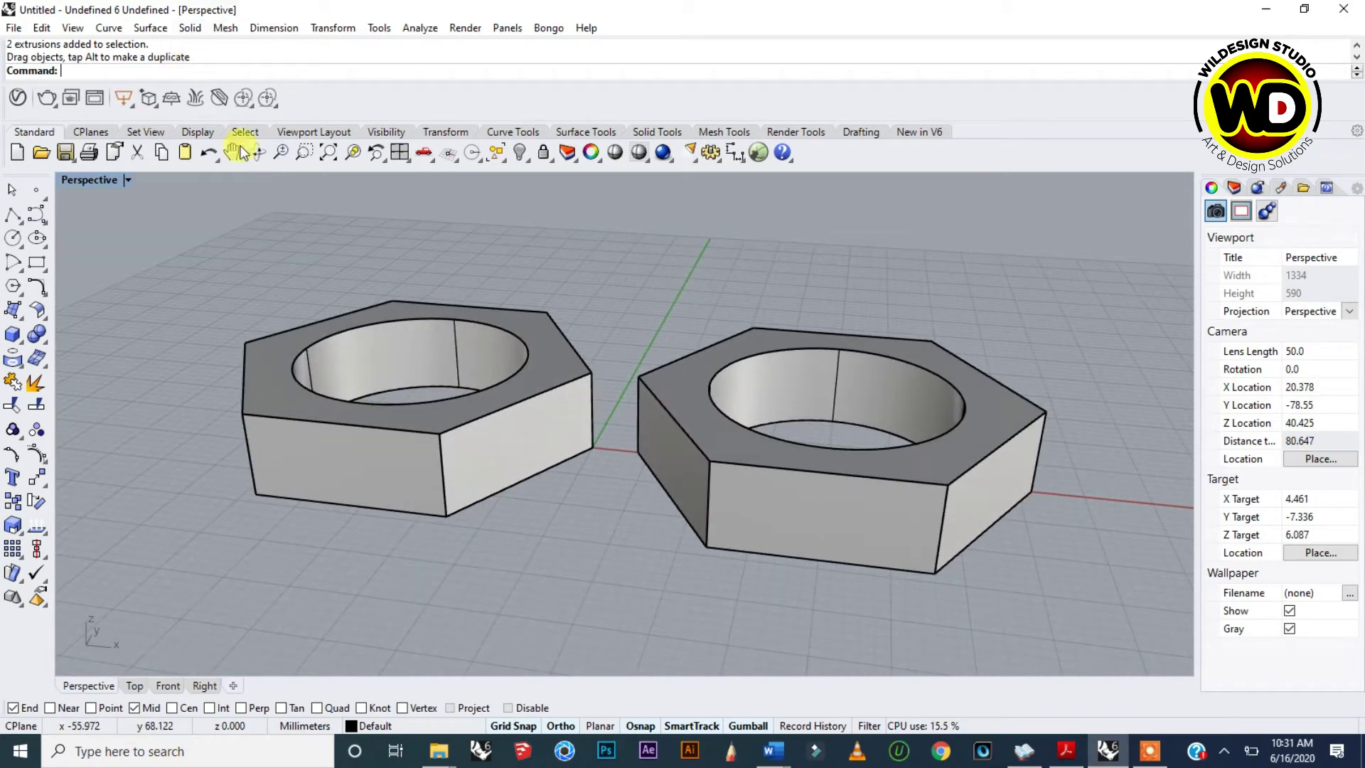
- Fillet the four edges of the first nut's front face with a 1 mm radius, using Fillet Edge
{"action": "left_click", "coordinate": [191, 28]}
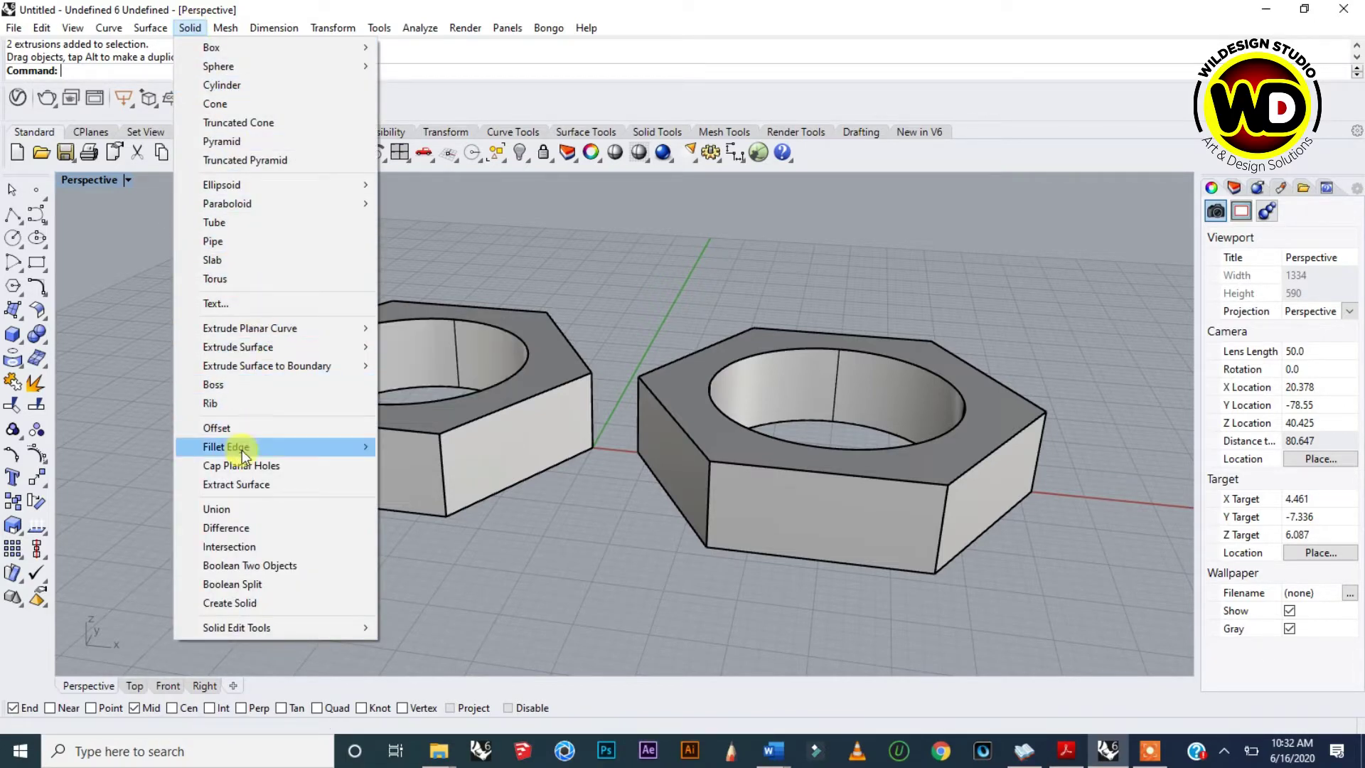
{"action": "mouse_move", "coordinate": [256, 452]}
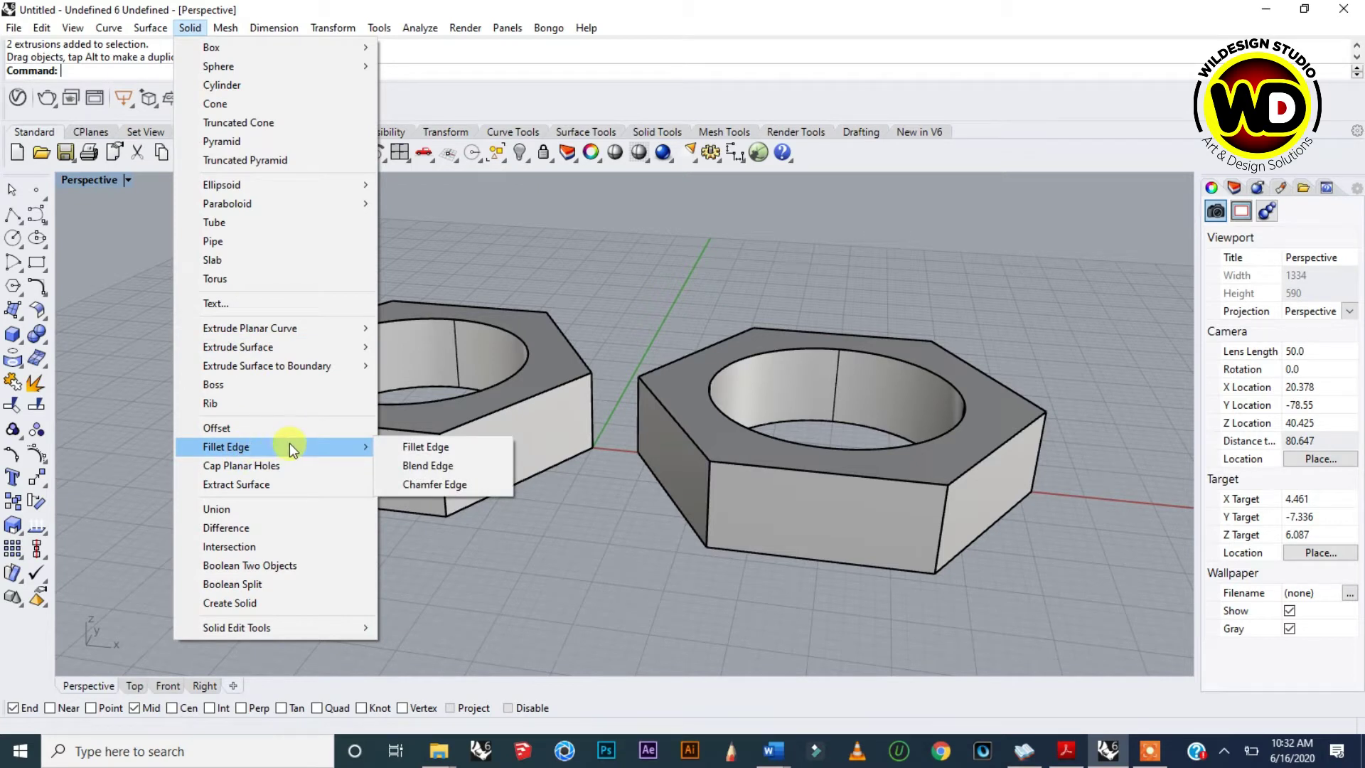
{"action": "left_click", "coordinate": [425, 446]}
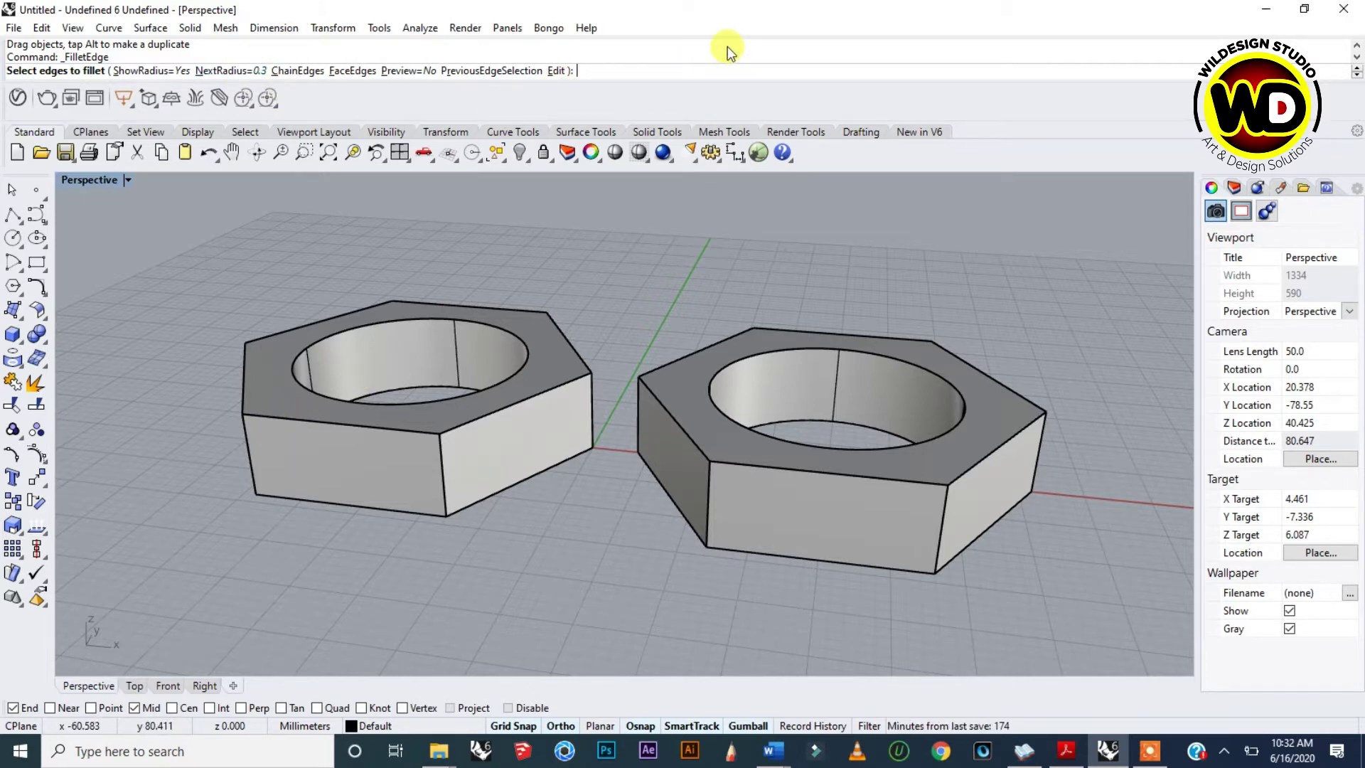
{"action": "type", "text": "1"}
{"action": "key", "text": "Return"}
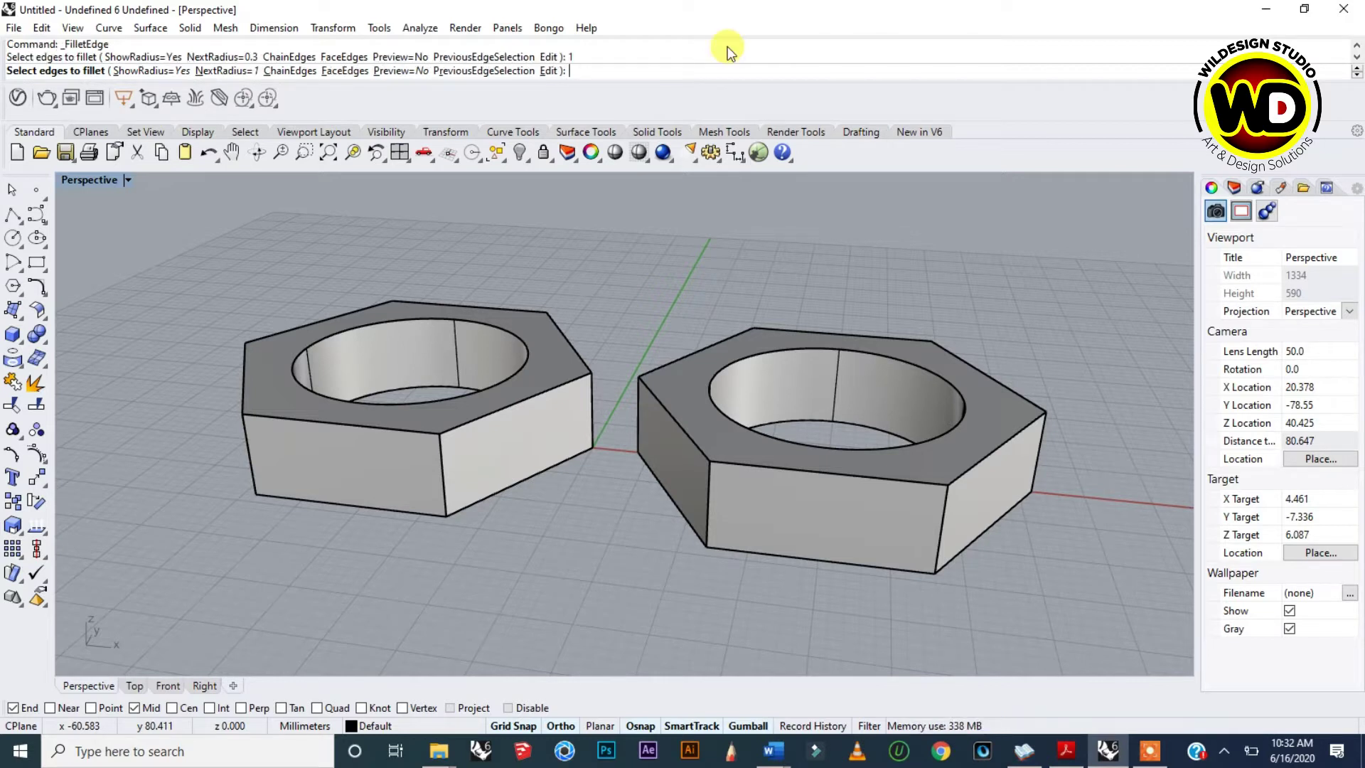
{"action": "left_click", "coordinate": [346, 430]}
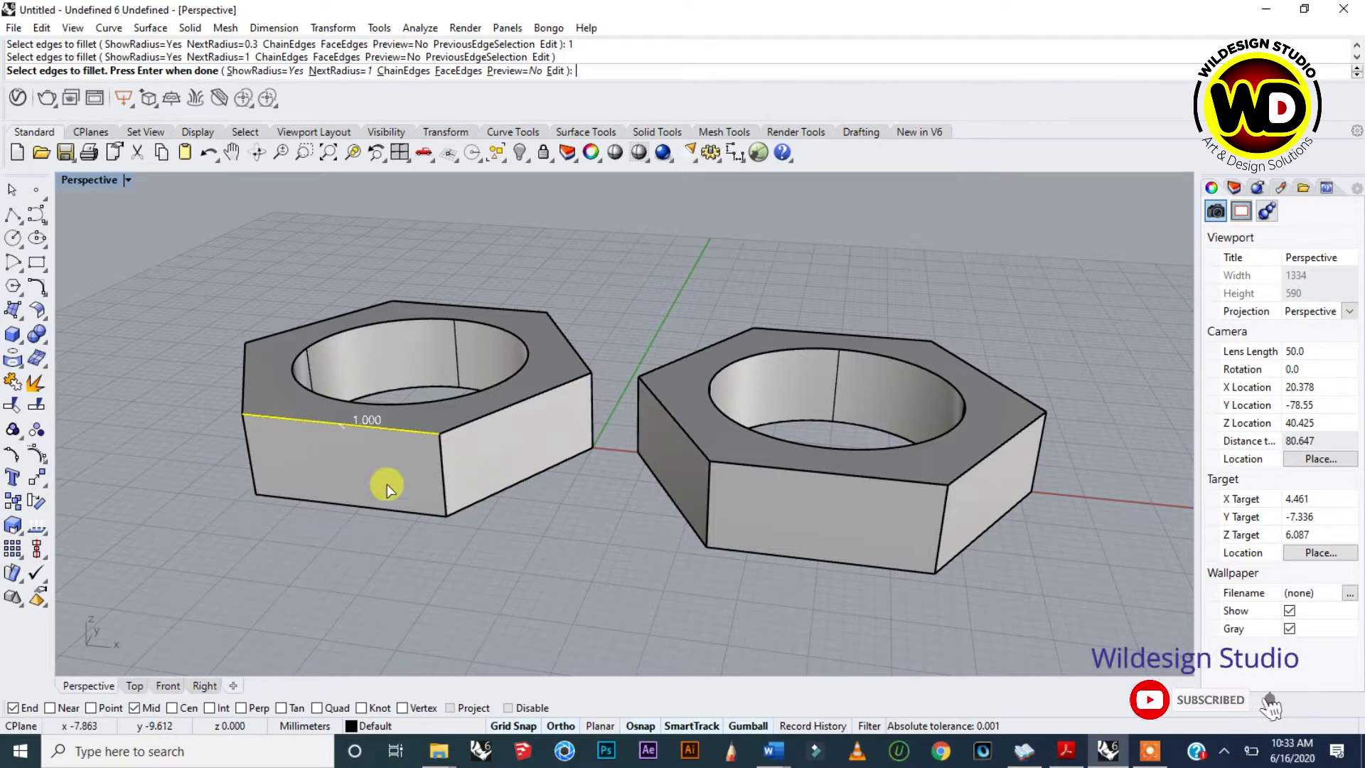
{"action": "left_click", "coordinate": [247, 465]}
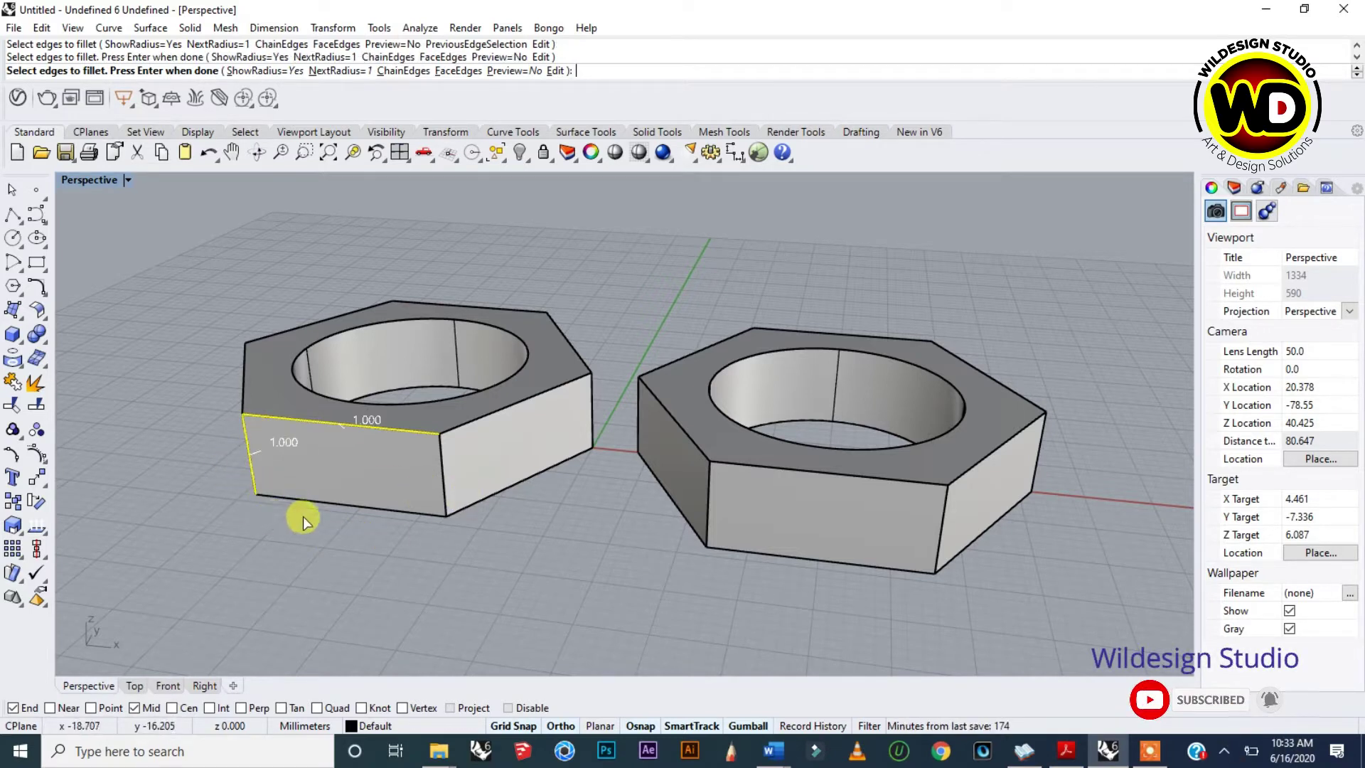
{"action": "left_click", "coordinate": [314, 500]}
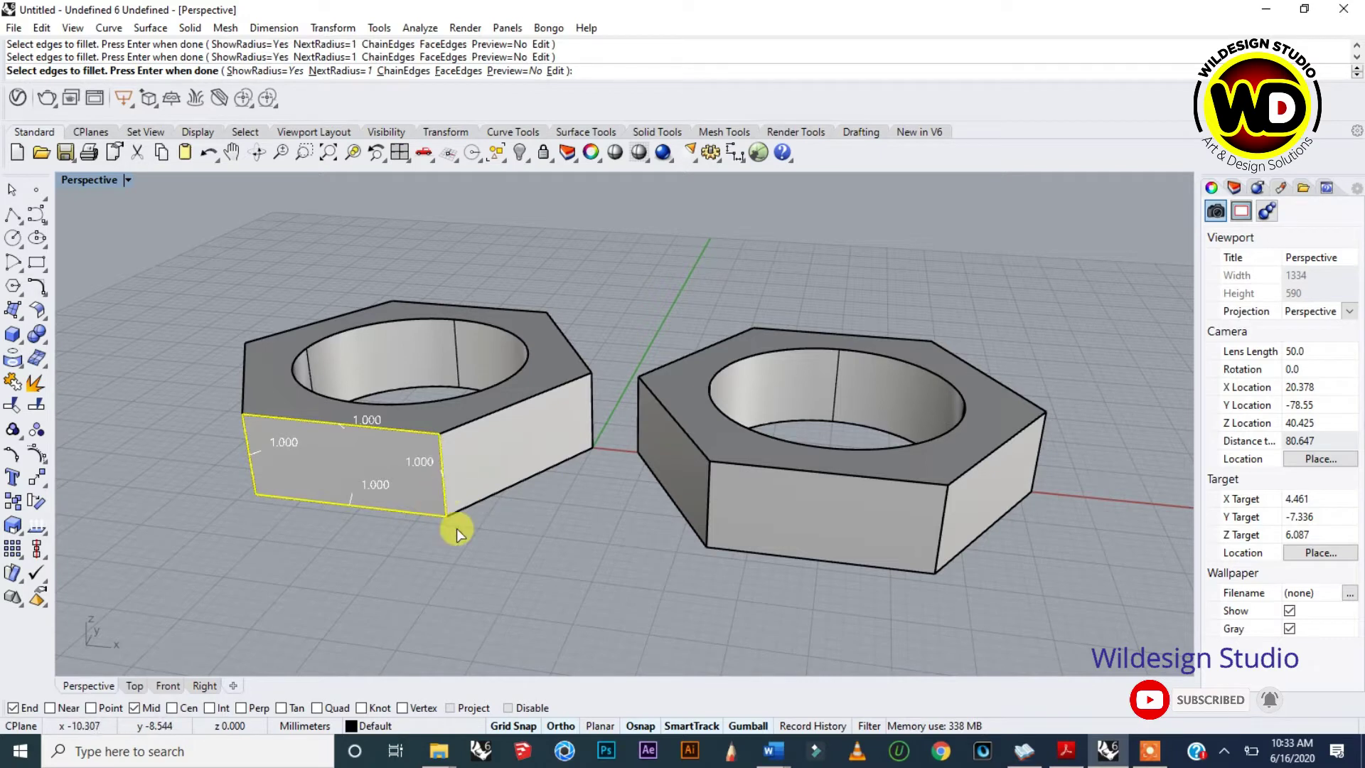
{"action": "key", "text": "Return"}
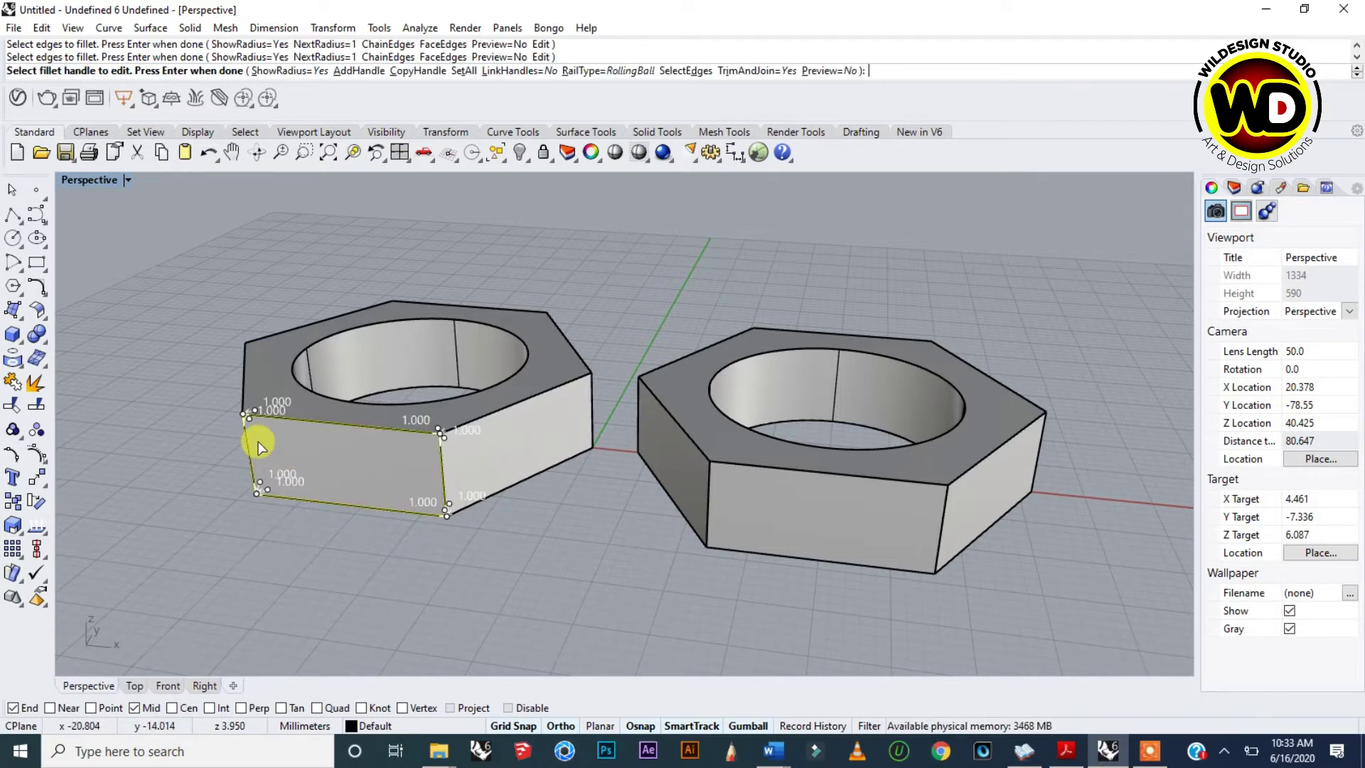
{"action": "scroll", "coordinate": [250, 439], "scroll_direction": "up", "scroll_amount": 4}
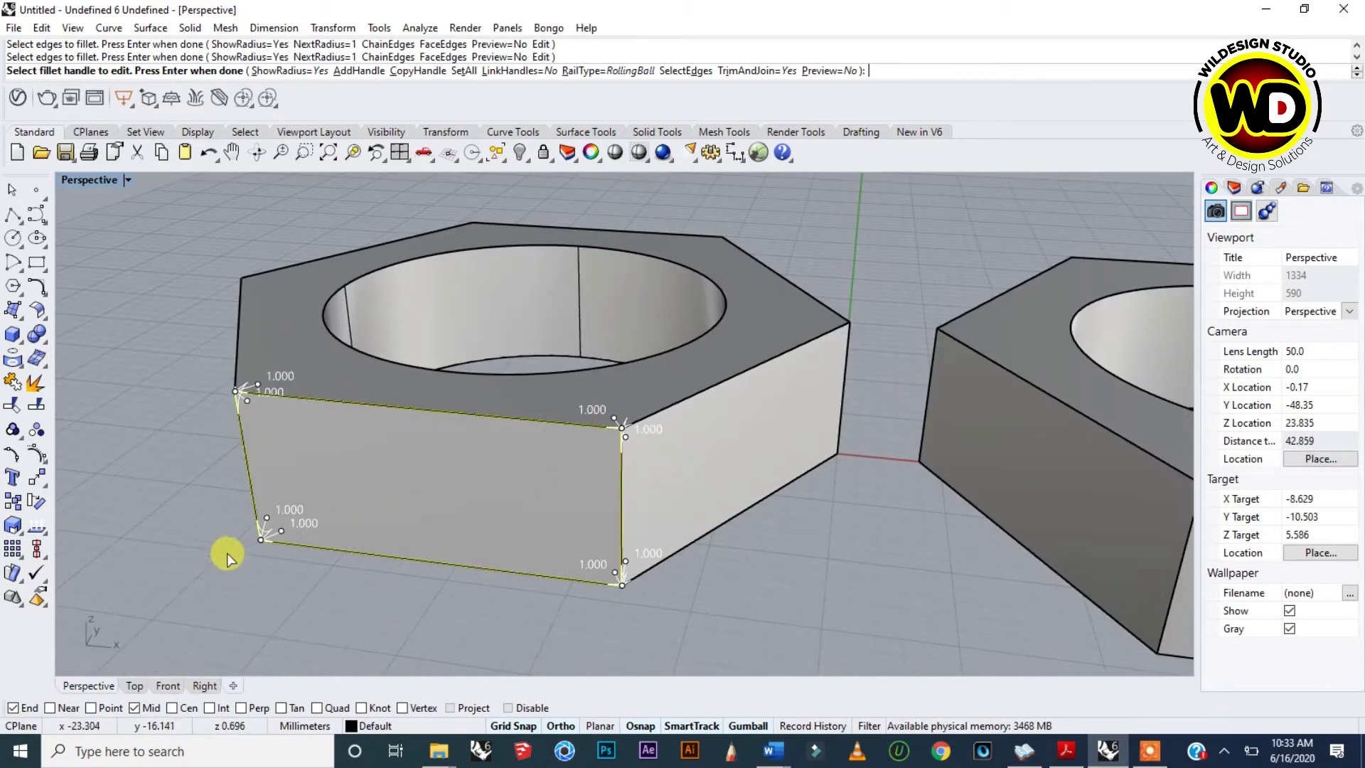
{"action": "scroll", "coordinate": [227, 556], "scroll_direction": "up", "scroll_amount": 2}
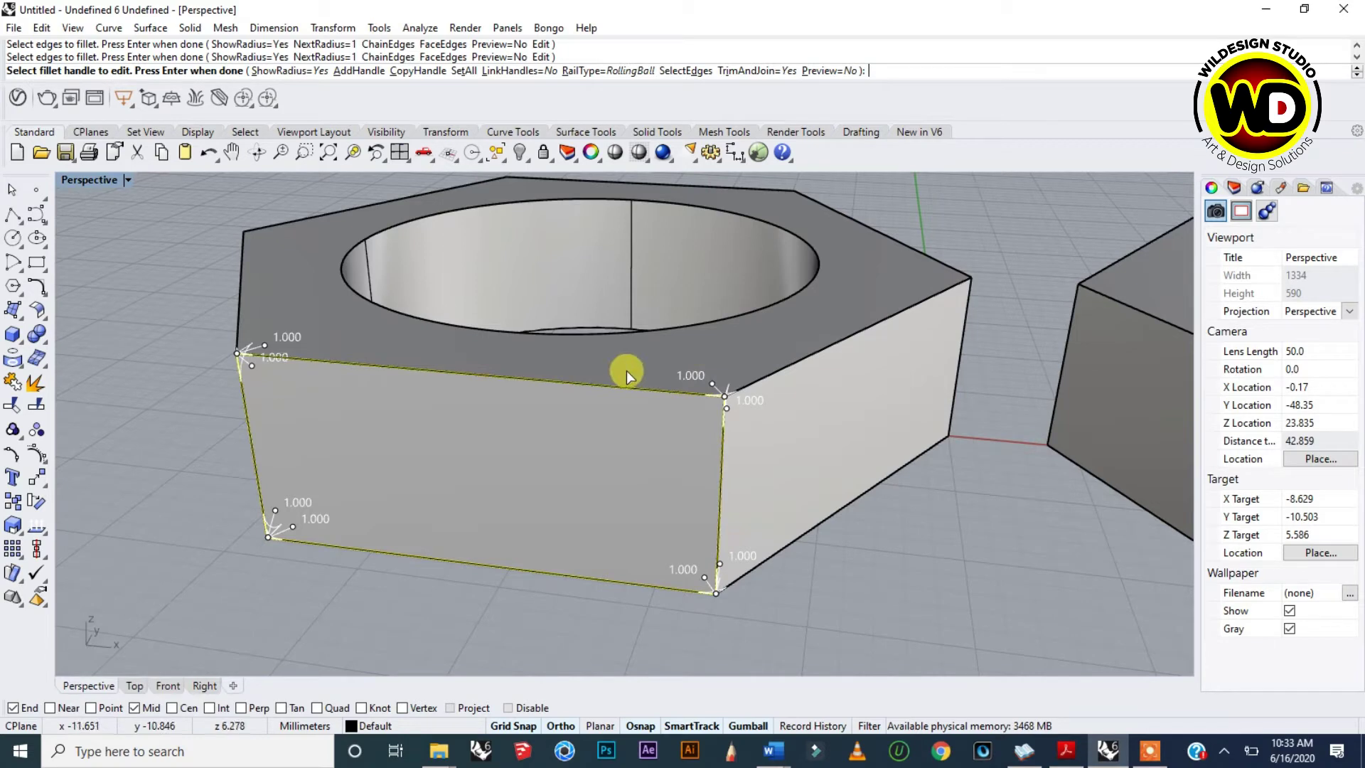
{"action": "key", "text": "Return"}
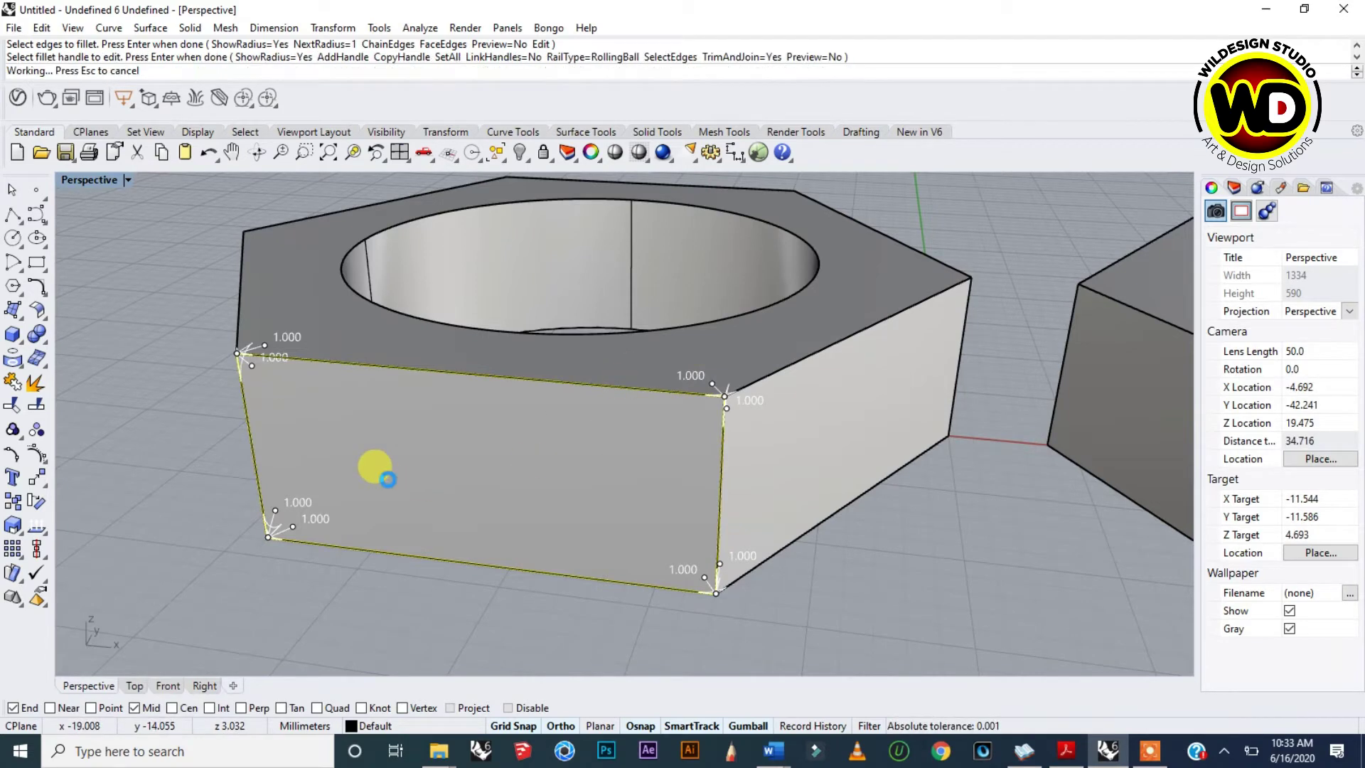
- Examine the filleted front face of the first nut and the sharp-edged front face of the second nut up close
{"action": "right_click_drag", "start_coordinate": [560, 471], "coordinate": [654, 462]}
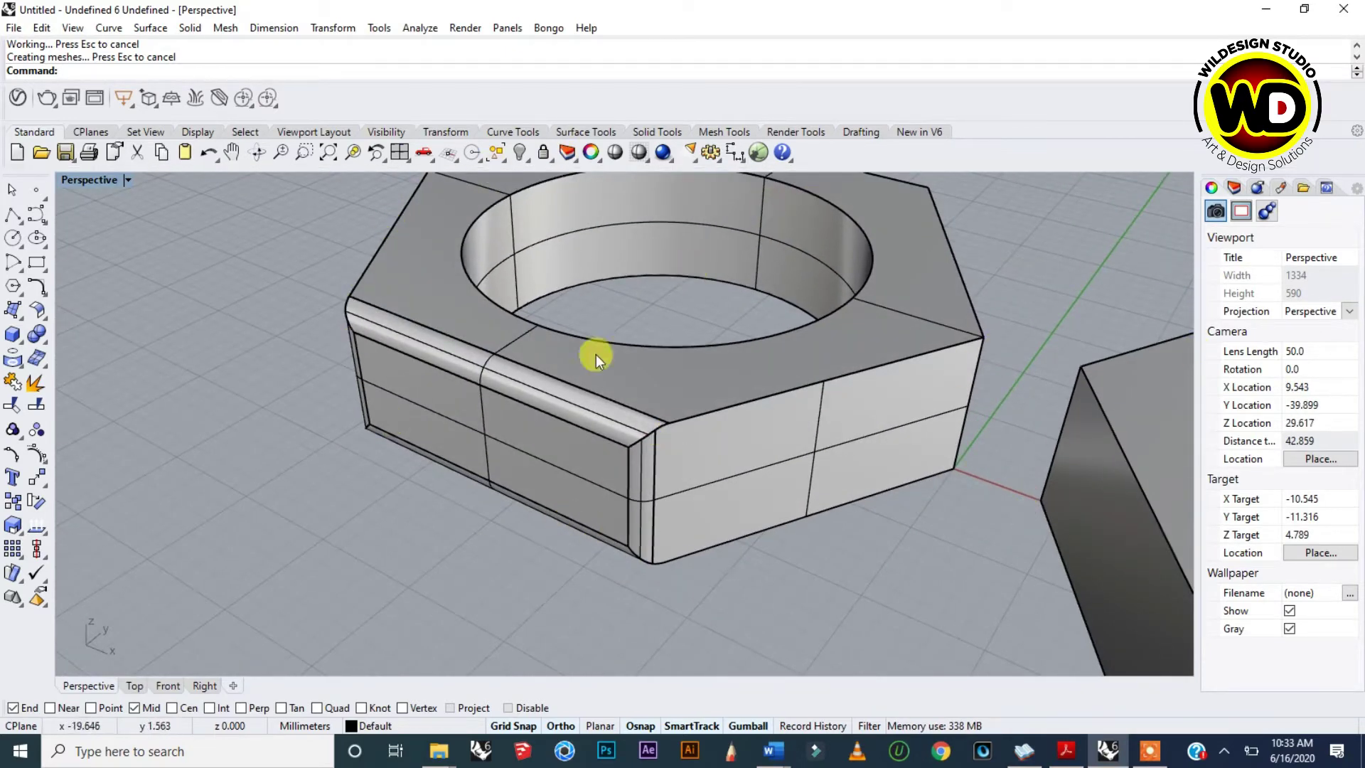
{"action": "scroll", "coordinate": [489, 385], "scroll_direction": "down", "scroll_amount": 5}
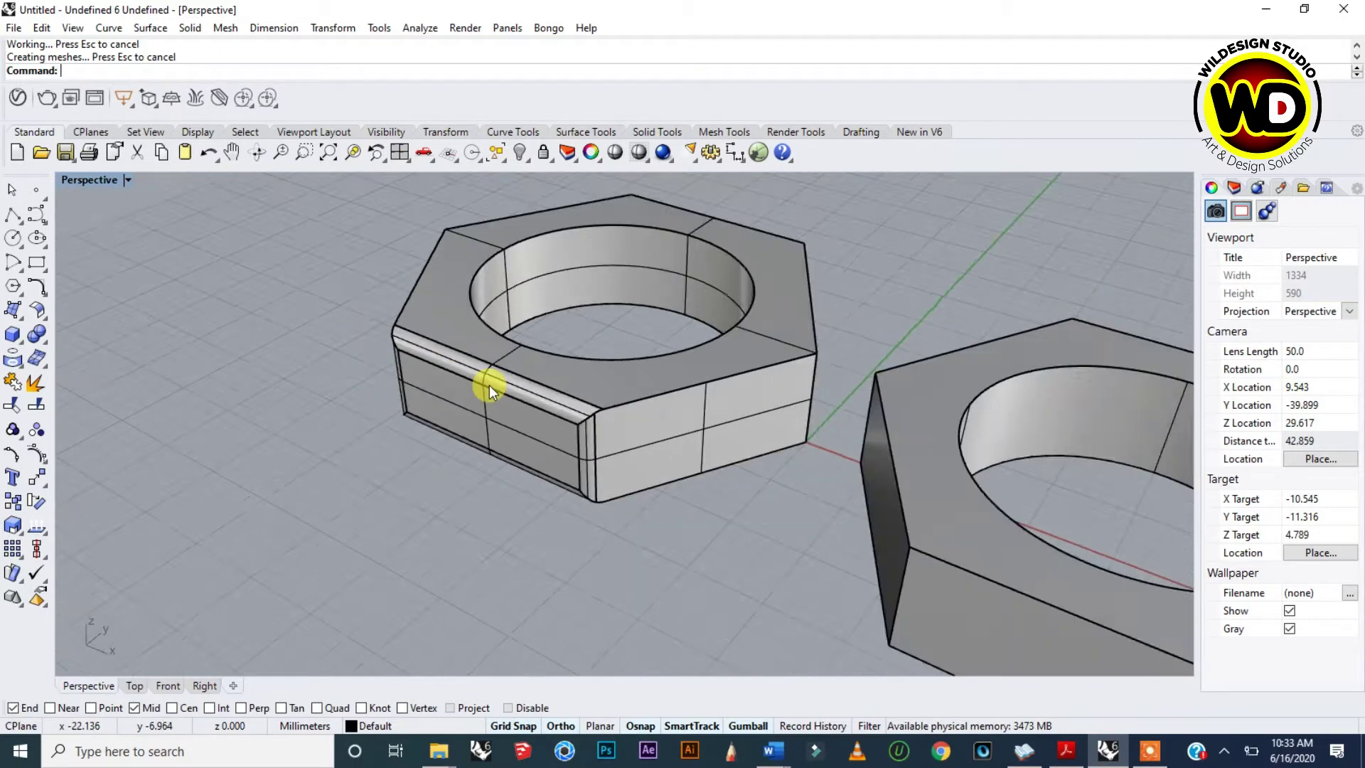
{"action": "scroll", "coordinate": [987, 566], "scroll_direction": "up", "scroll_amount": 6}
{"action": "scroll", "coordinate": [803, 420], "scroll_direction": "down", "scroll_amount": 4}
{"action": "right_click_drag", "start_coordinate": [816, 523], "coordinate": [826, 426]}
{"action": "scroll", "coordinate": [801, 385], "scroll_direction": "up", "scroll_amount": 4}
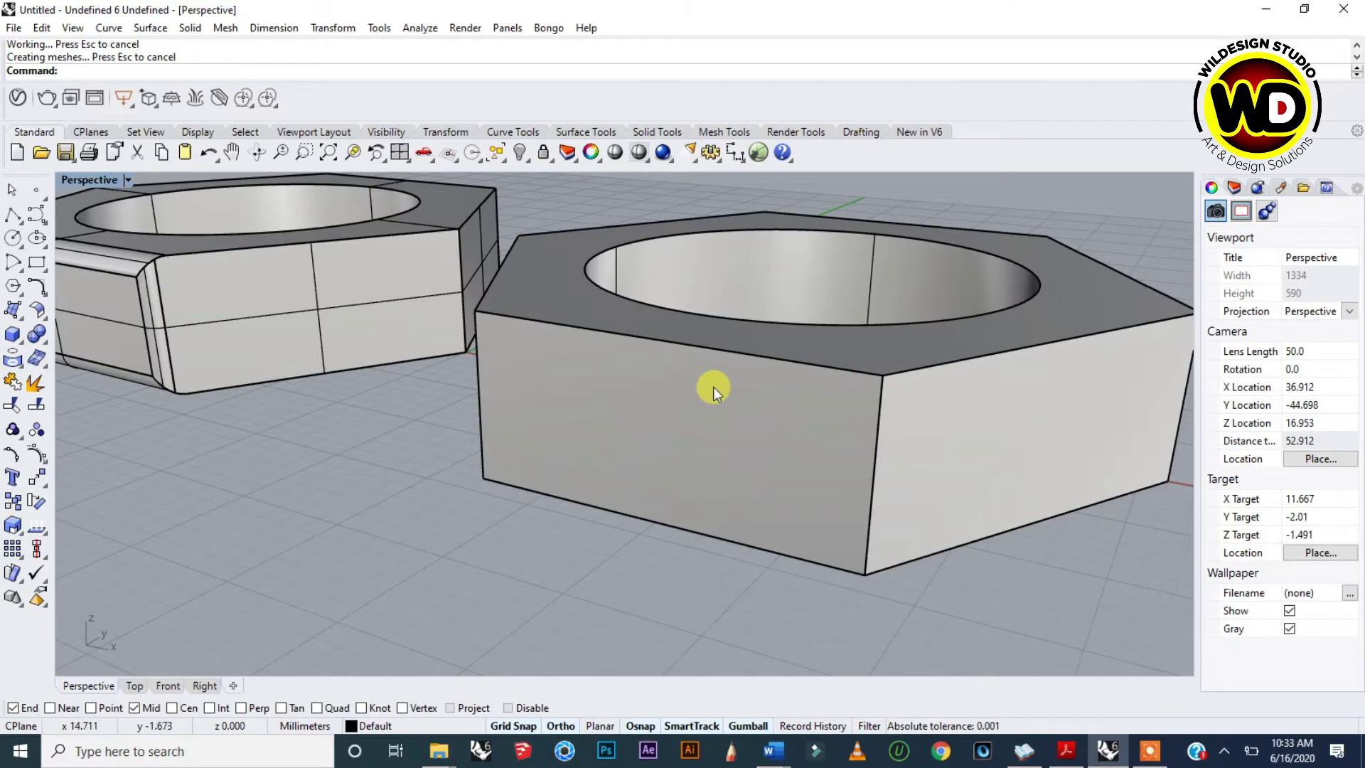
{"action": "right_click_drag", "start_coordinate": [548, 392], "coordinate": [594, 395]}
{"action": "right_click_drag", "start_coordinate": [752, 381], "coordinate": [670, 335]}
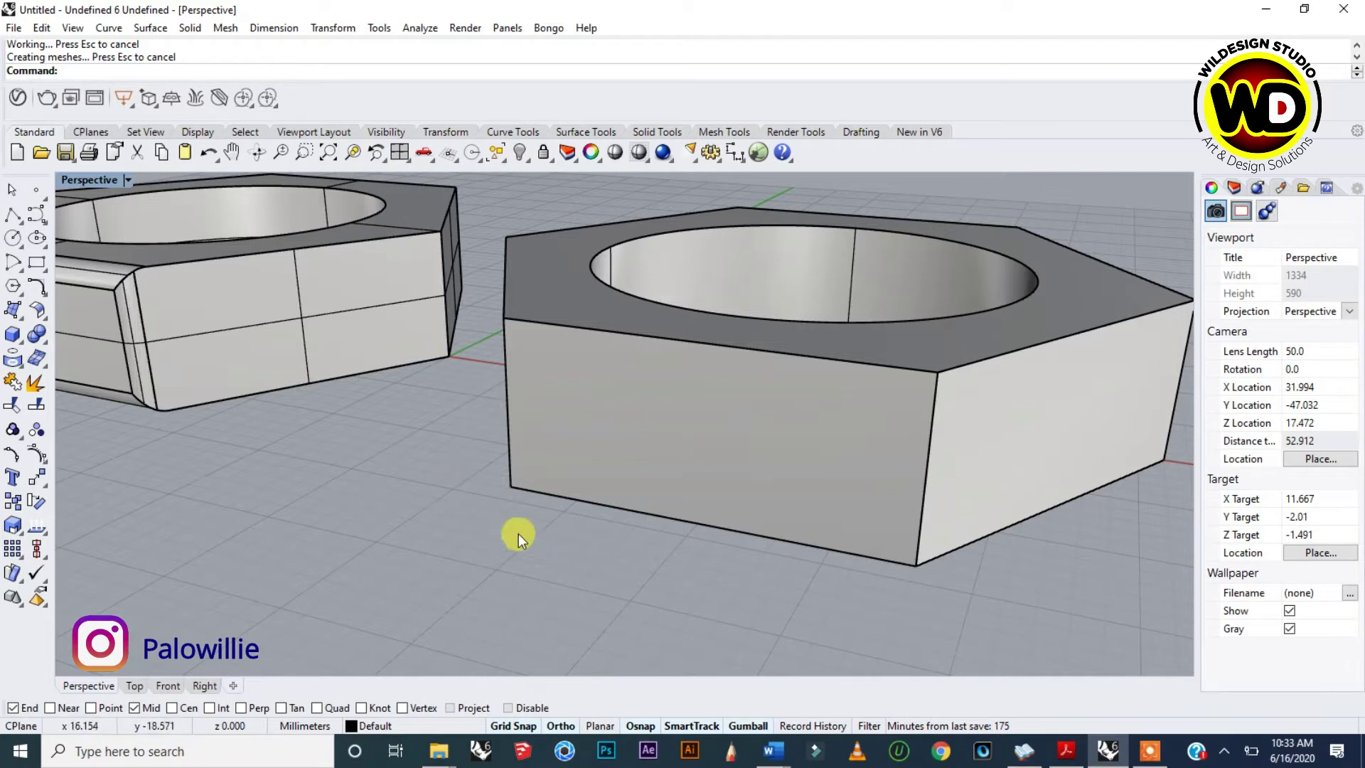
- Restart Fillet Edge at radius 1 and choose the four edges of the second nut's front face, continuing to fillet handle editing
{"action": "right_click", "coordinate": [399, 434]}
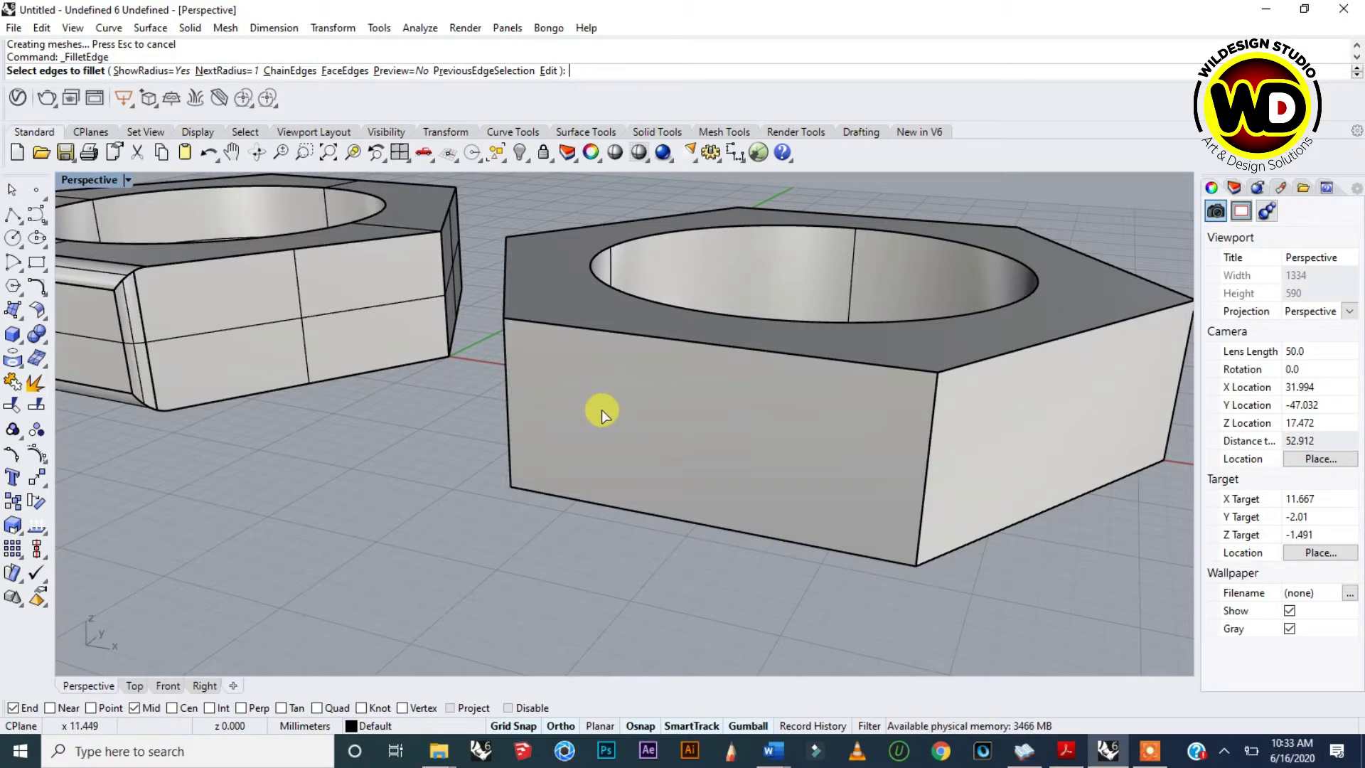
{"action": "left_click", "coordinate": [675, 341]}
{"action": "left_click", "coordinate": [509, 408]}
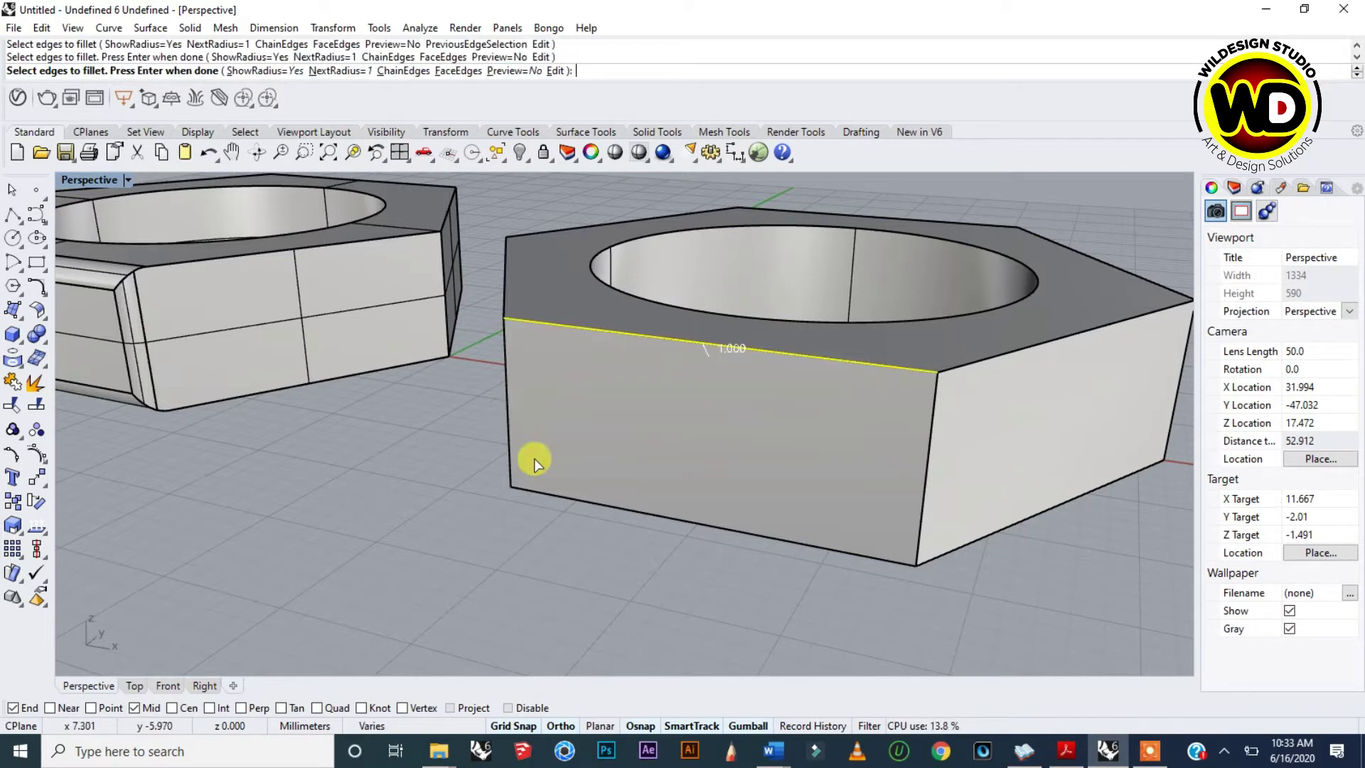
{"action": "left_click", "coordinate": [629, 512]}
{"action": "left_click", "coordinate": [920, 486]}
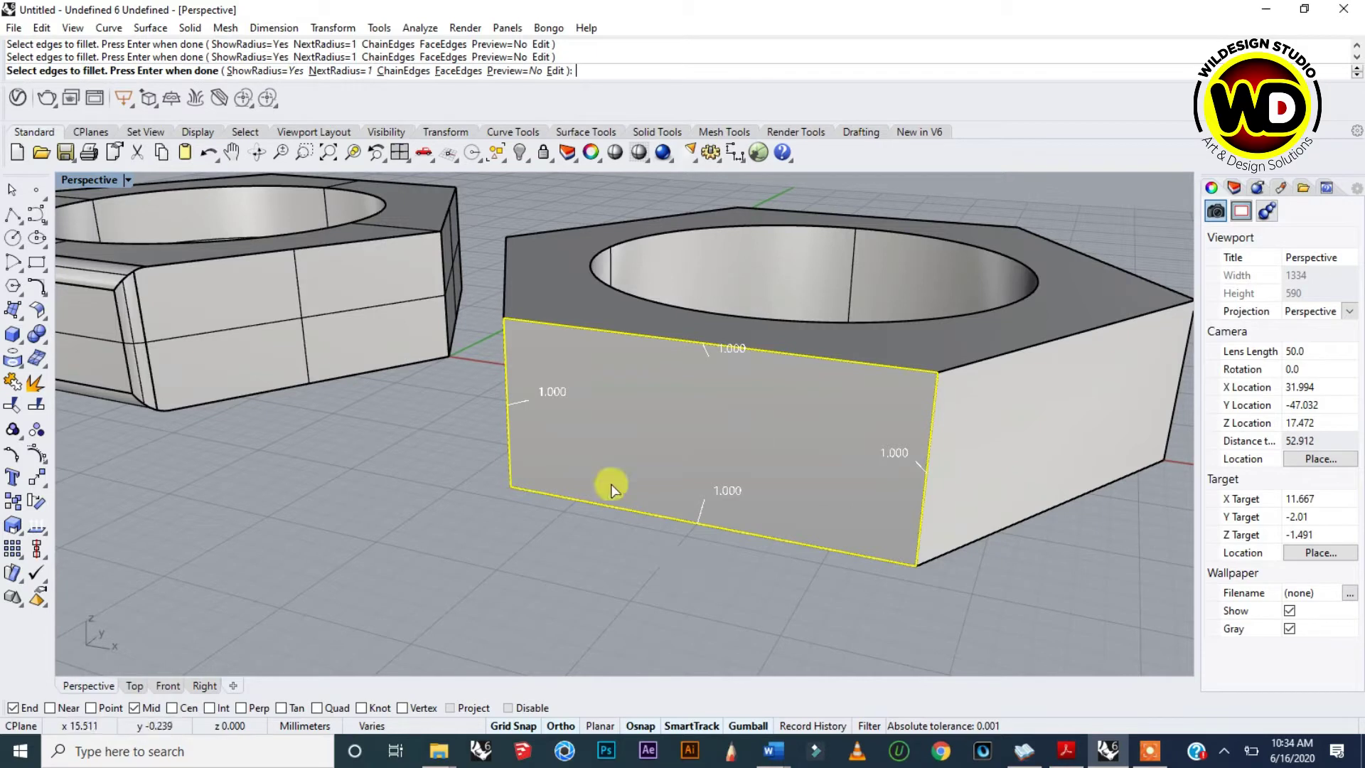
{"action": "key", "text": "Return"}
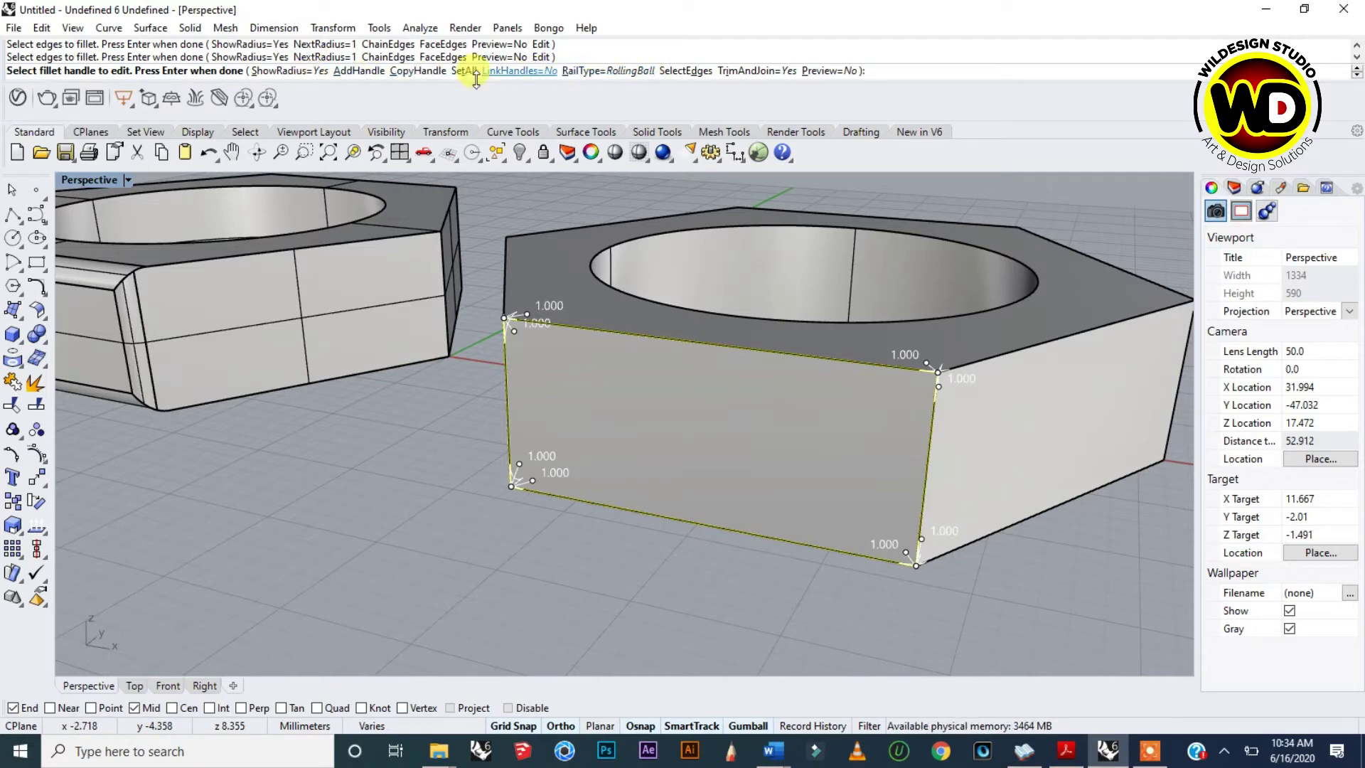
- Begin adding fillet handles on the second nut's chosen edges, with the current radius set to 0.3 mm
{"action": "left_click", "coordinate": [357, 71]}
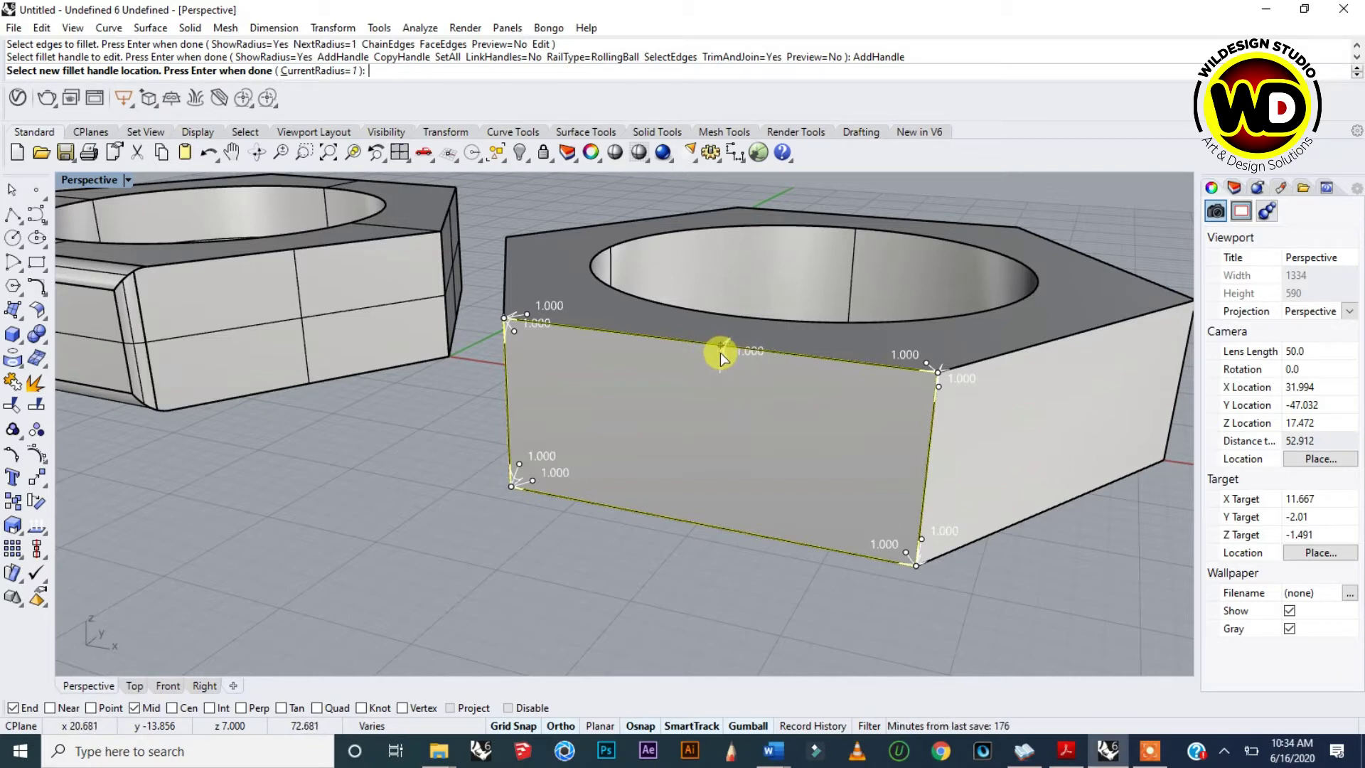
{"action": "left_click", "coordinate": [321, 72]}
{"action": "type", "text": "."}
{"action": "key", "text": "Return"}
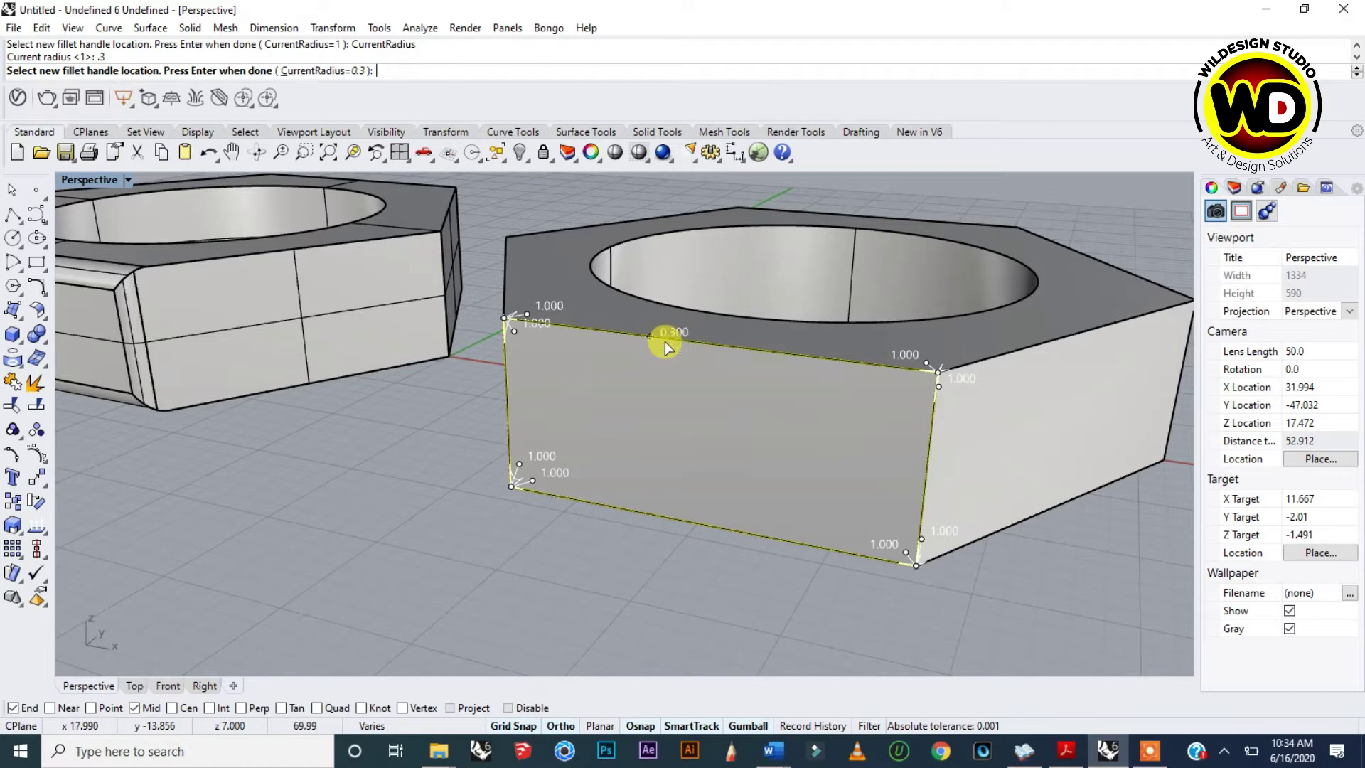
- Try to place a 0.3 mm fillet handle at the midpoints of the second nut's front edges with the End snap still on
{"action": "scroll", "coordinate": [701, 349], "scroll_direction": "up", "scroll_amount": 4}
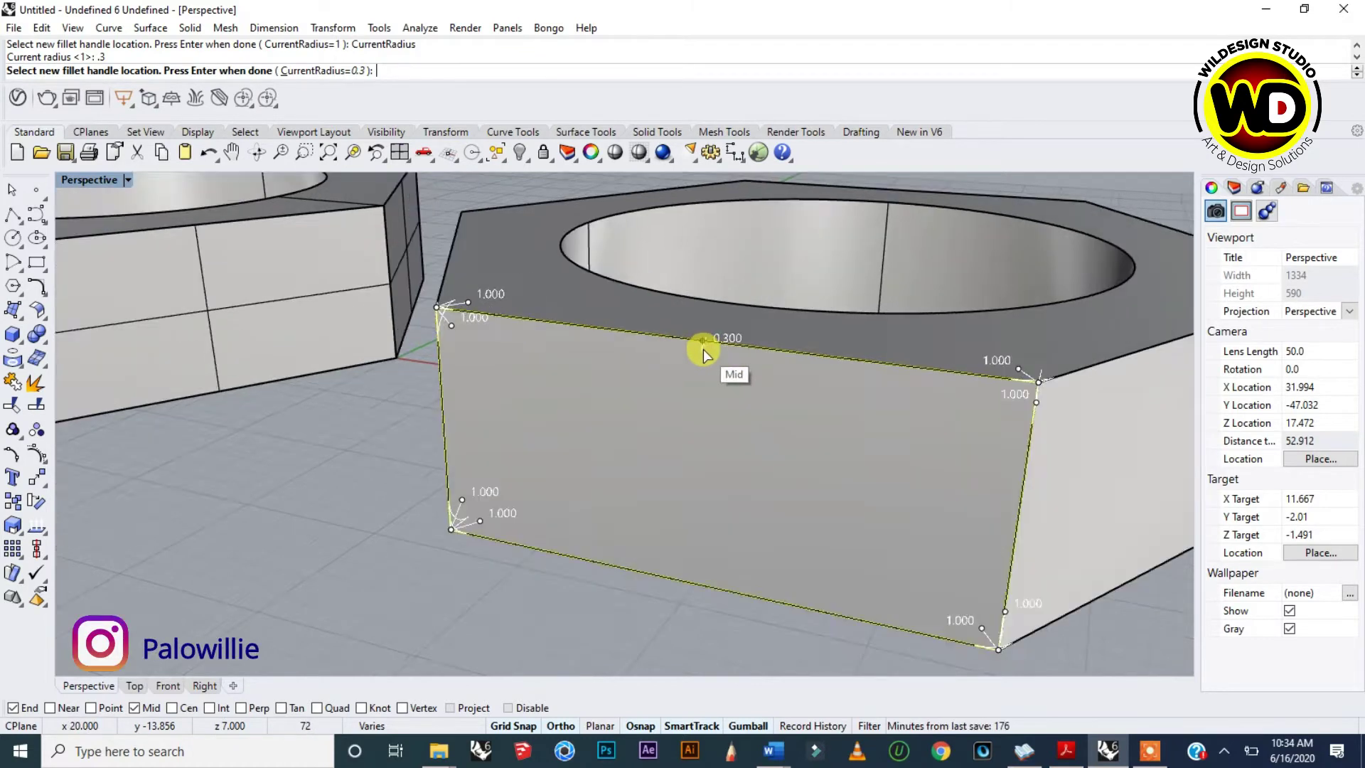
{"action": "scroll", "coordinate": [696, 307], "scroll_direction": "down", "scroll_amount": 2}
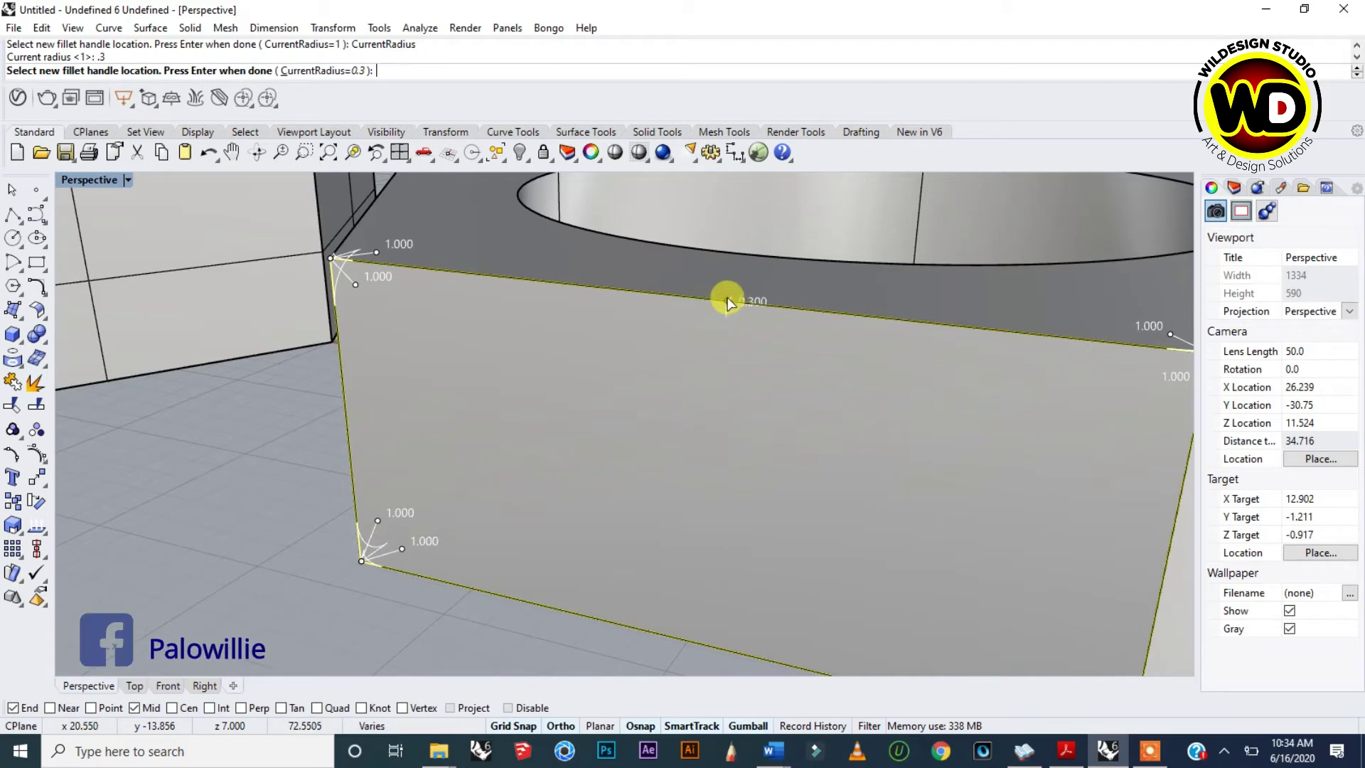
{"action": "scroll", "coordinate": [728, 297], "scroll_direction": "down", "scroll_amount": 3}
{"action": "scroll", "coordinate": [728, 297], "scroll_direction": "down", "scroll_amount": 3}
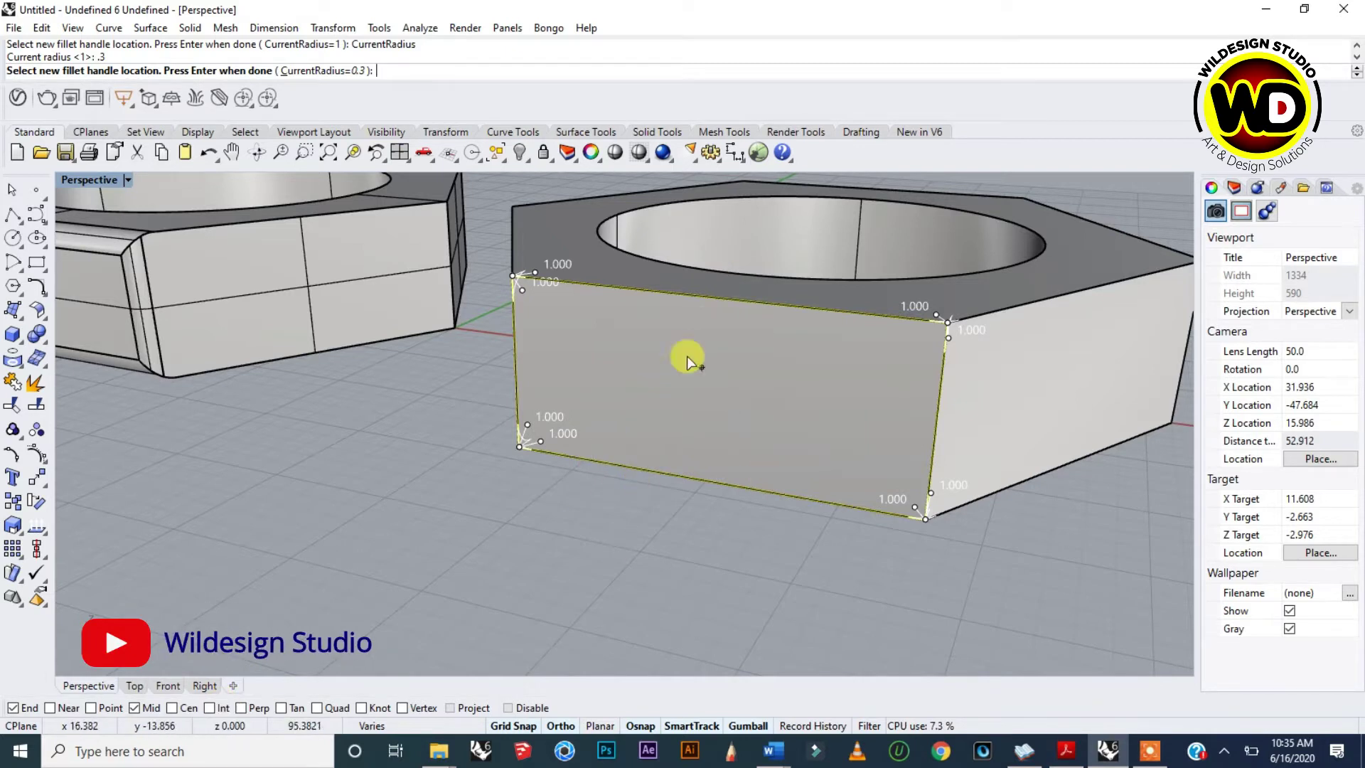
{"action": "left_click", "coordinate": [710, 327]}
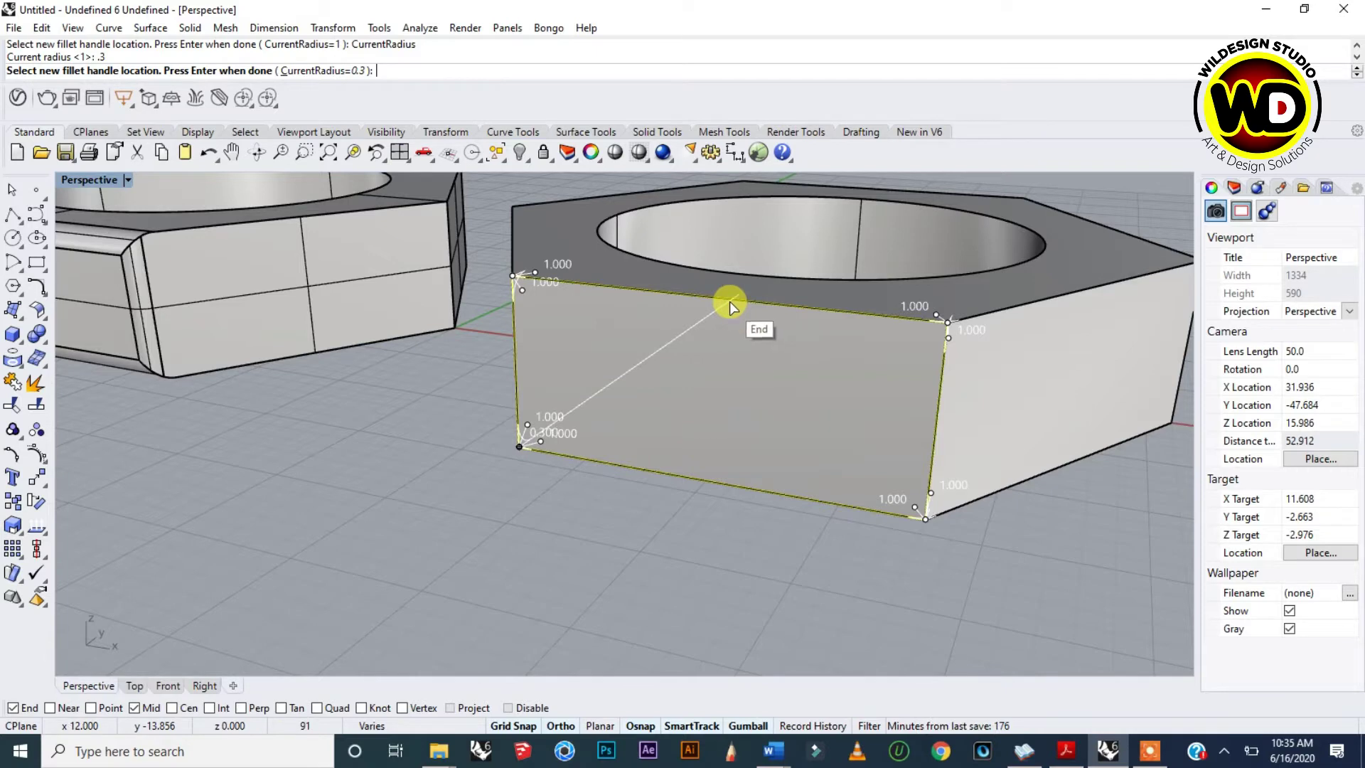
{"action": "left_click", "coordinate": [703, 478]}
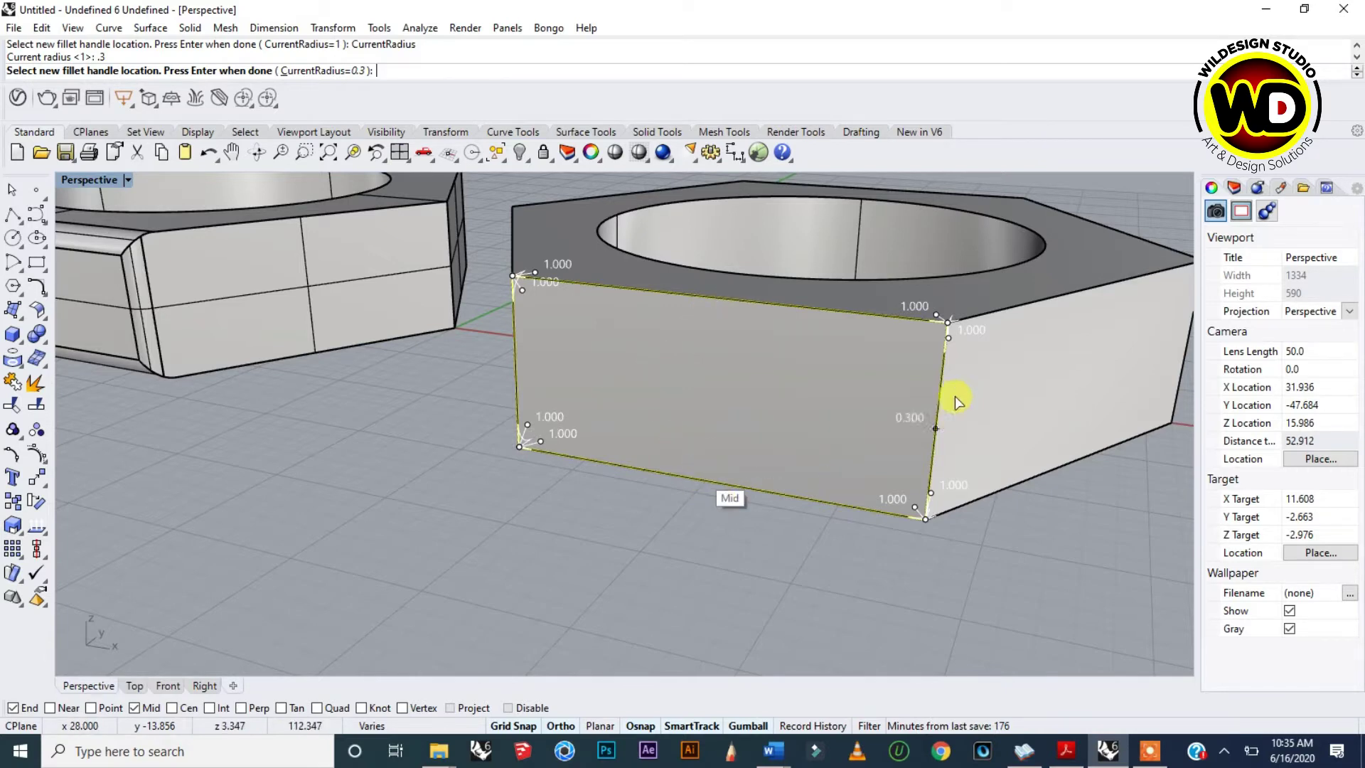
{"action": "scroll", "coordinate": [329, 426], "scroll_direction": "down", "scroll_amount": 5}
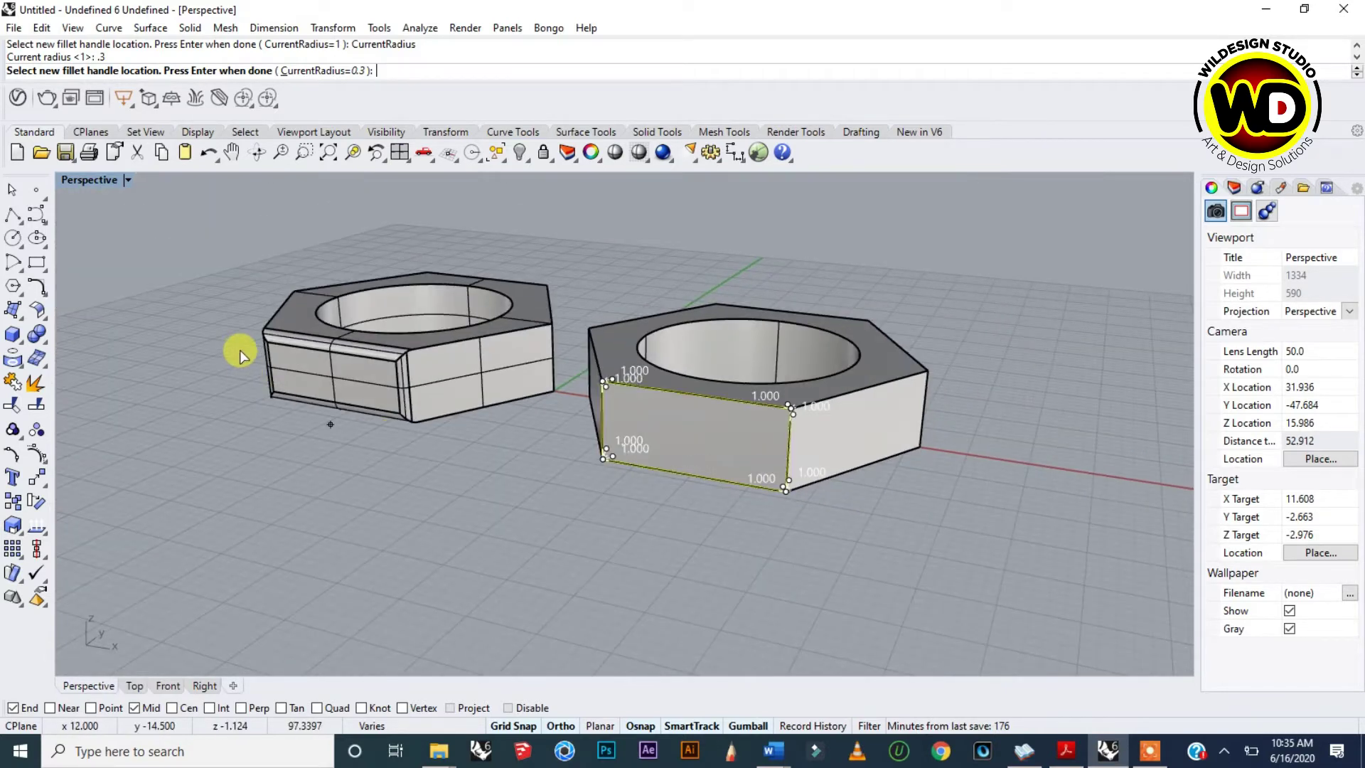
{"action": "scroll", "coordinate": [376, 361], "scroll_direction": "up", "scroll_amount": 5}
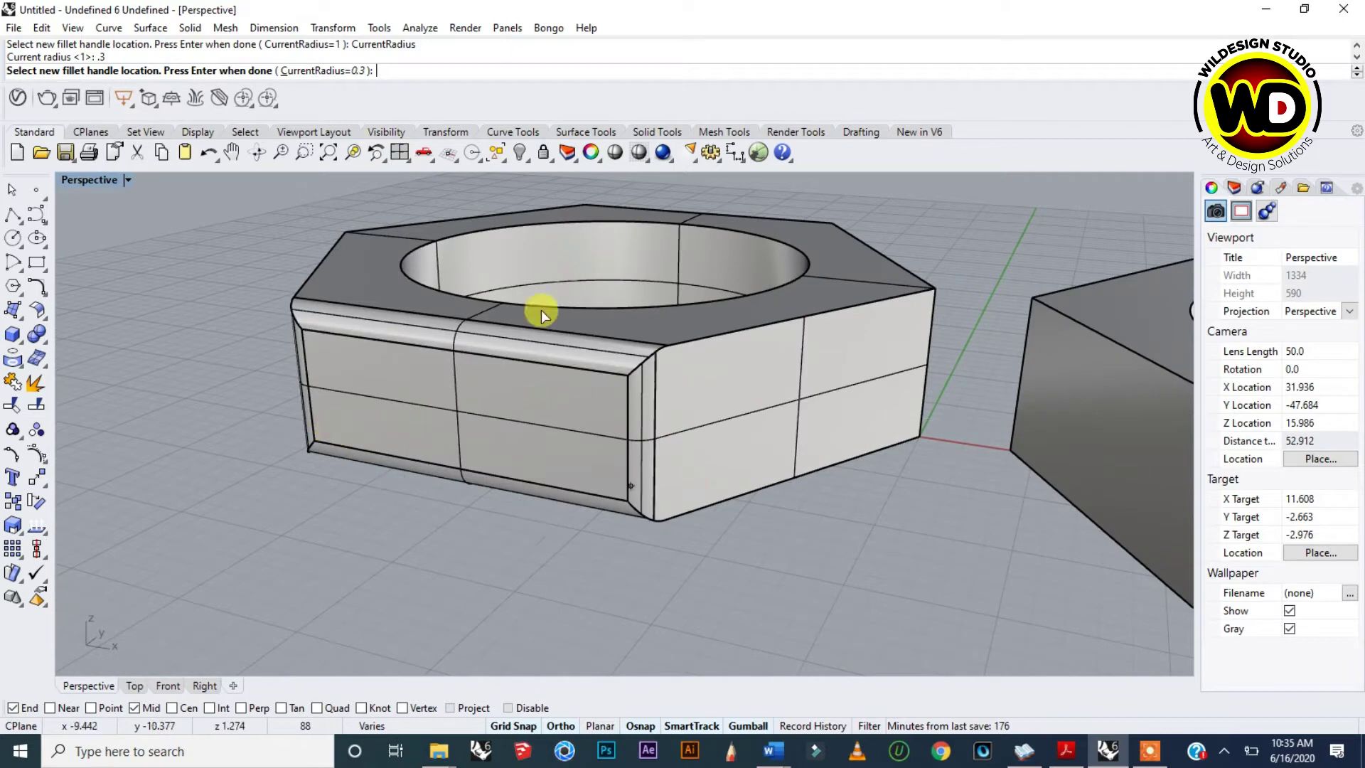
{"action": "scroll", "coordinate": [270, 350], "scroll_direction": "down", "scroll_amount": 5}
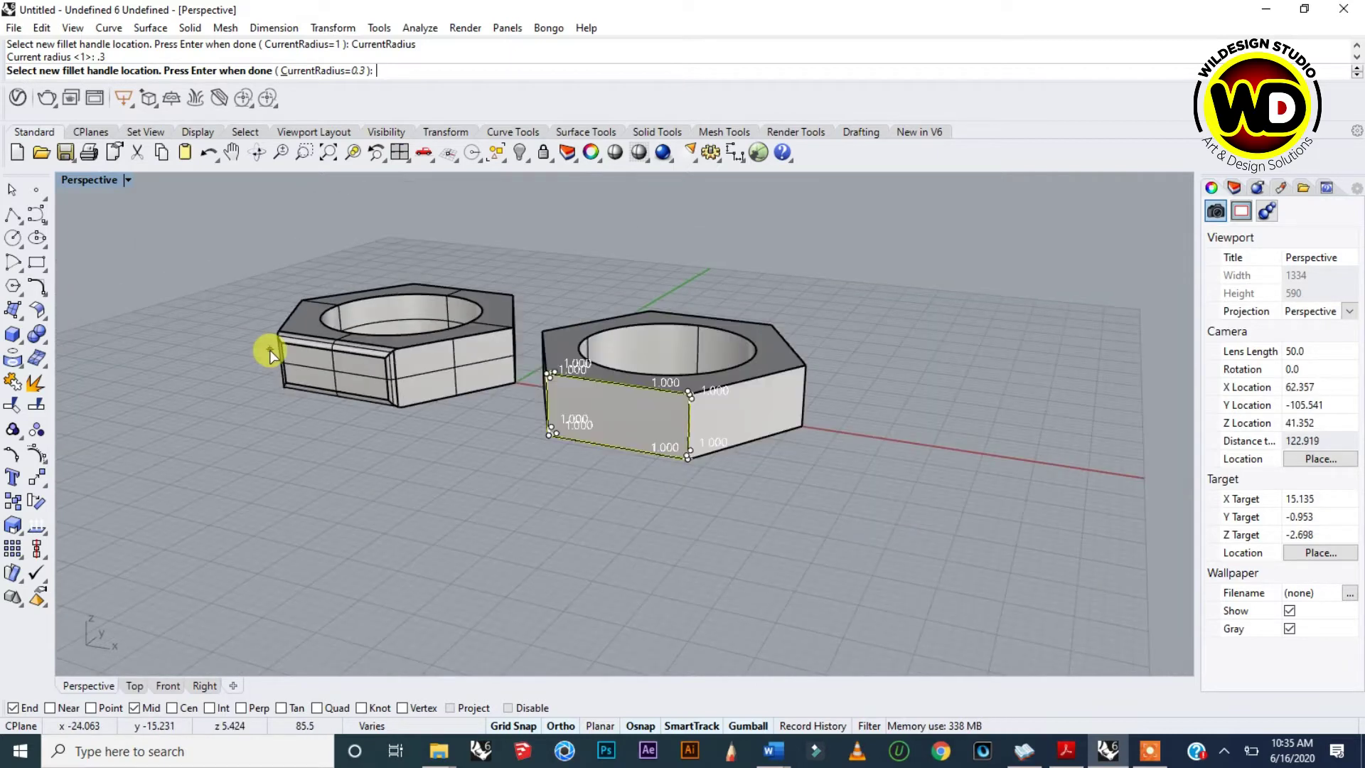
{"action": "scroll", "coordinate": [569, 411], "scroll_direction": "up", "scroll_amount": 3}
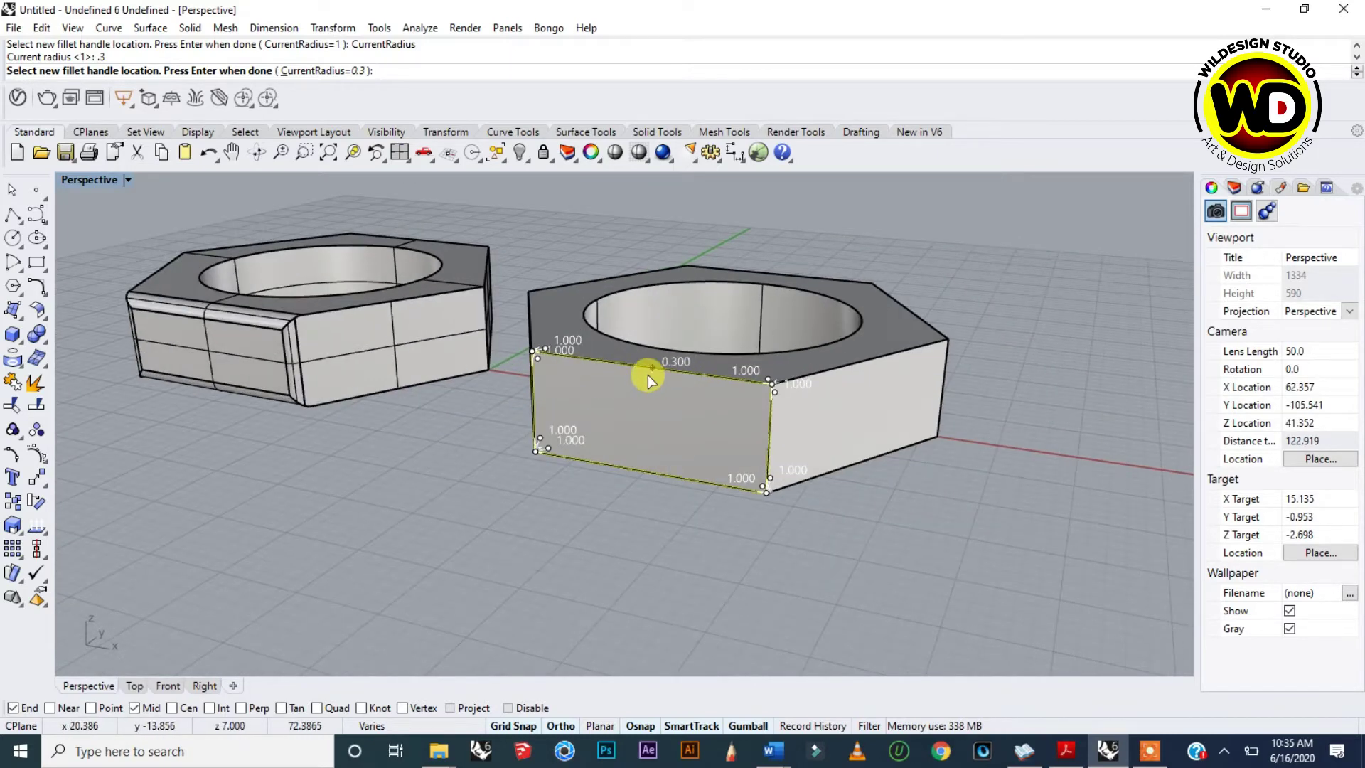
{"action": "scroll", "coordinate": [648, 368], "scroll_direction": "up", "scroll_amount": 3}
{"action": "left_click", "coordinate": [665, 363]}
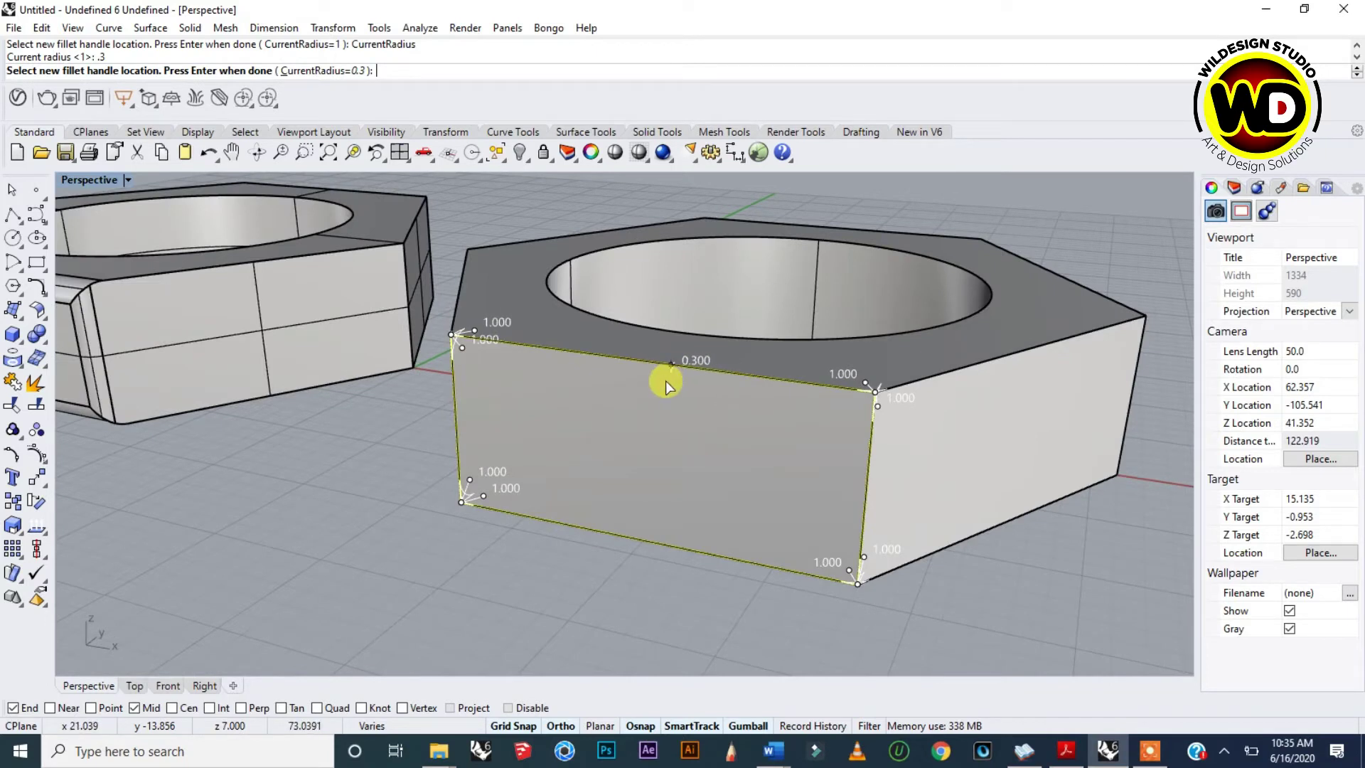
{"action": "mouse_move", "coordinate": [653, 376]}
{"action": "left_mouse_down"}
{"action": "mouse_move", "coordinate": [455, 334]}
{"action": "mouse_move", "coordinate": [573, 391]}
{"action": "mouse_move", "coordinate": [655, 364]}
{"action": "left_mouse_up"}
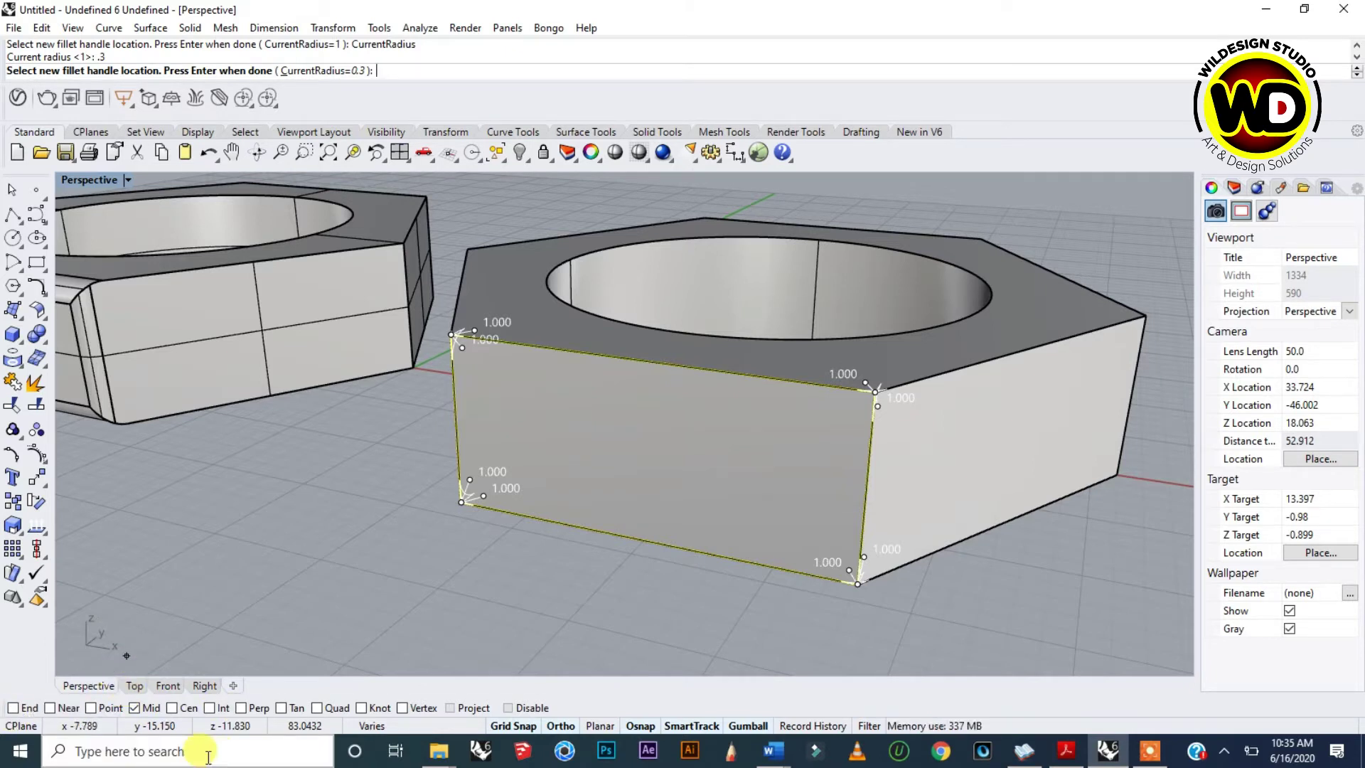
- With only the Mid snap active, place a 0.3 mm fillet handle at the midpoint of each of the second nut's four front-face edges
{"action": "left_click", "coordinate": [650, 373]}
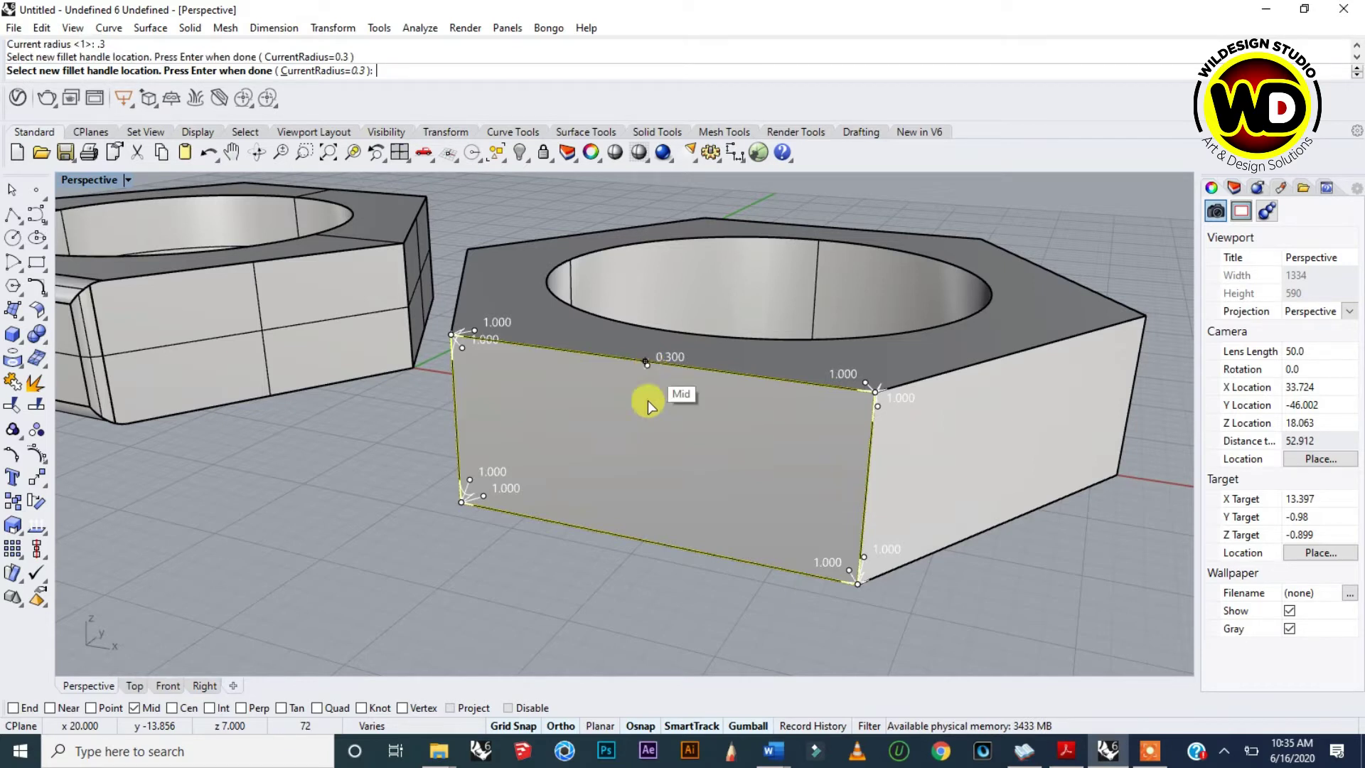
{"action": "left_click", "coordinate": [458, 422]}
{"action": "left_click", "coordinate": [650, 537]}
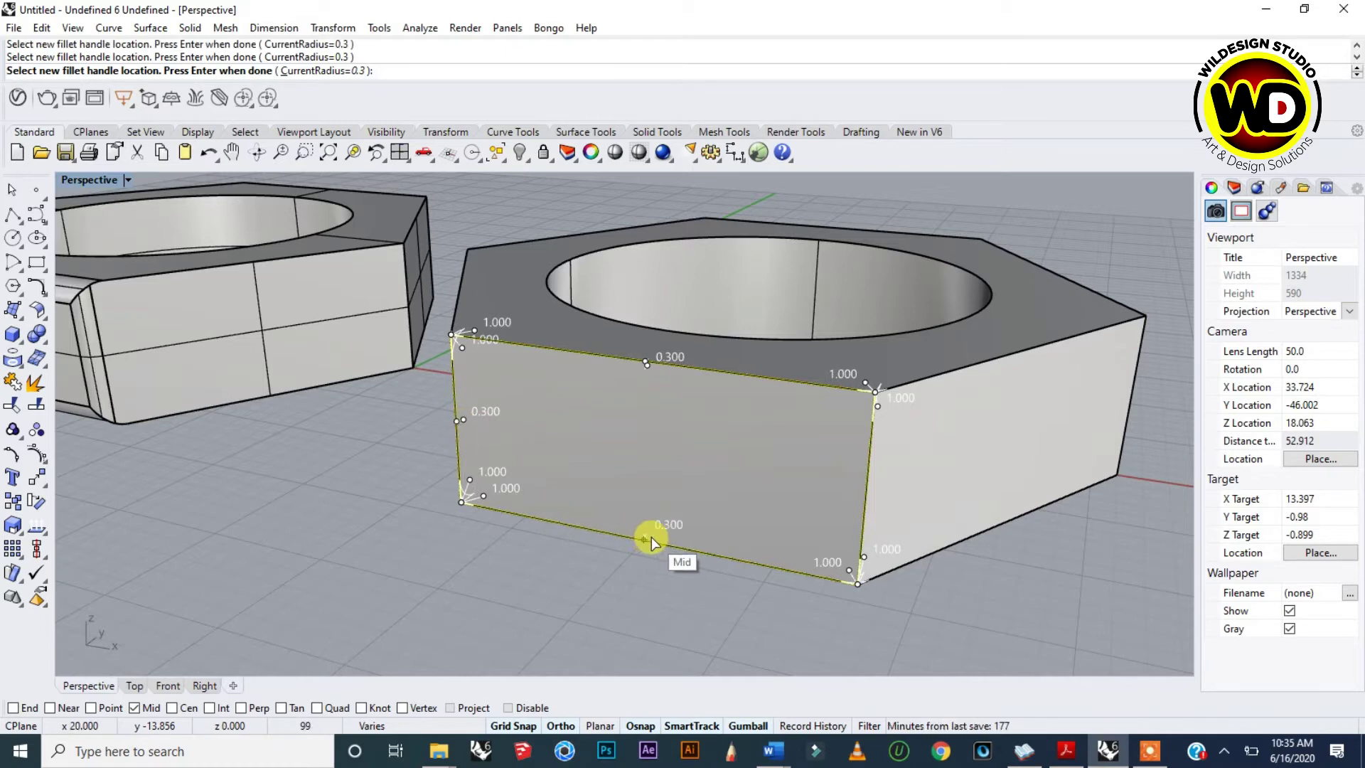
{"action": "left_click", "coordinate": [866, 491]}
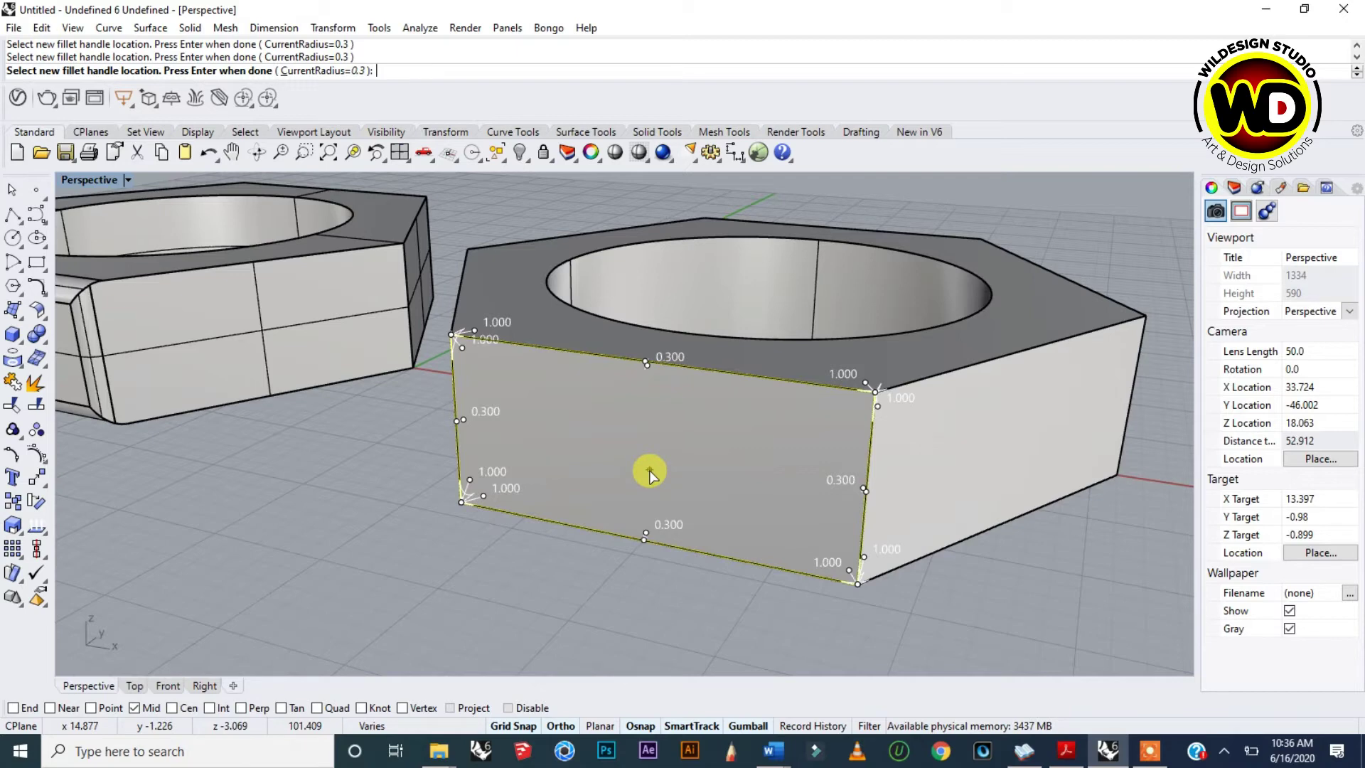
- Finish placing handles and apply the variable-radius fillet to the four front-face edges of the second nut
{"action": "key", "text": "Return"}
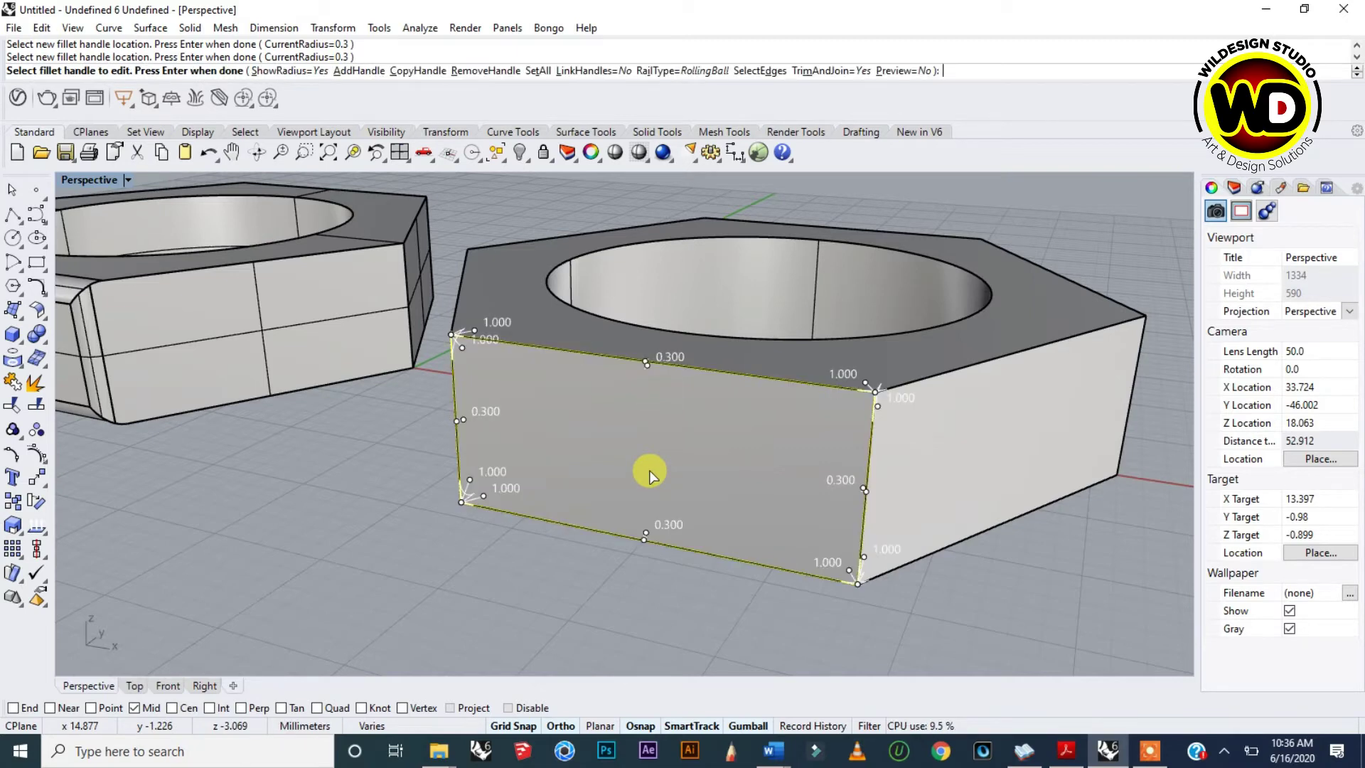
{"action": "key", "text": "Return"}
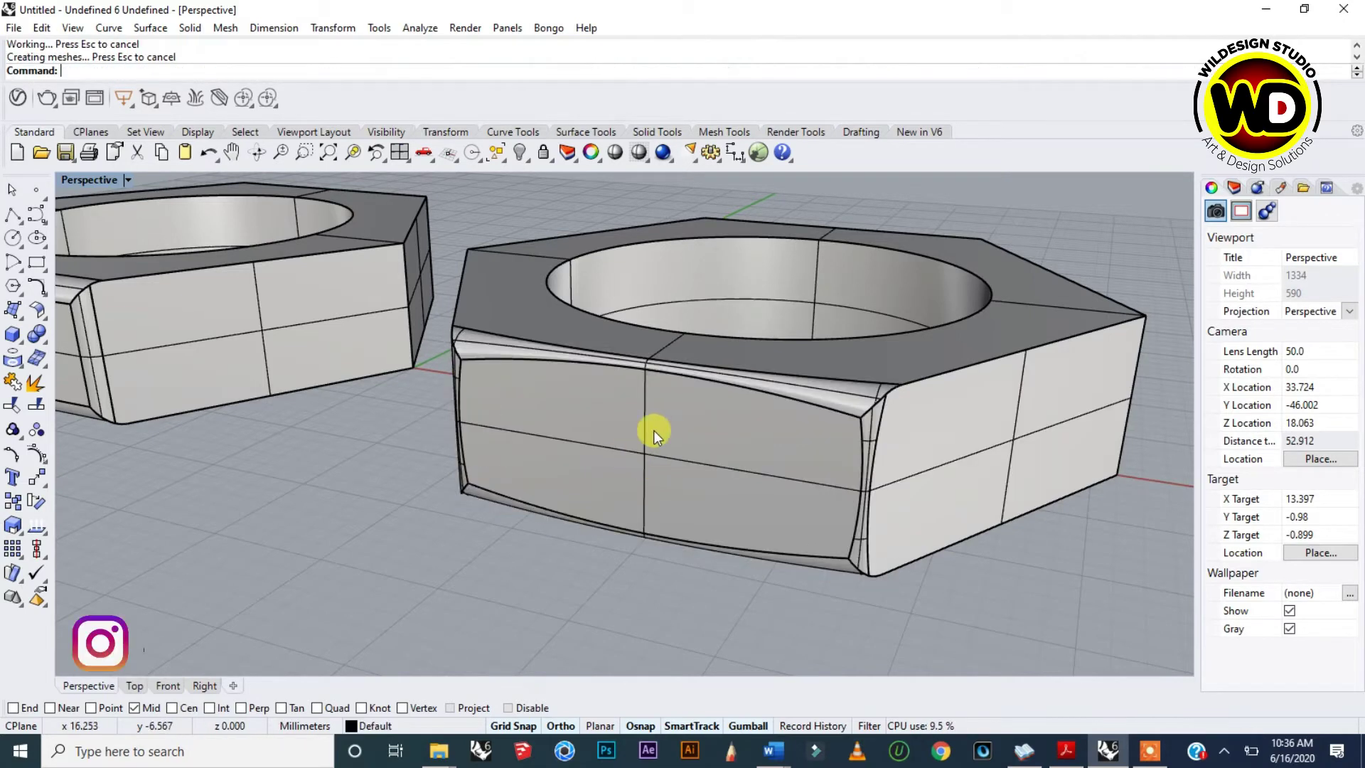
{"action": "scroll", "coordinate": [668, 420], "scroll_direction": "down", "scroll_amount": 3}
{"action": "right_click_drag", "start_coordinate": [524, 493], "coordinate": [701, 475]}
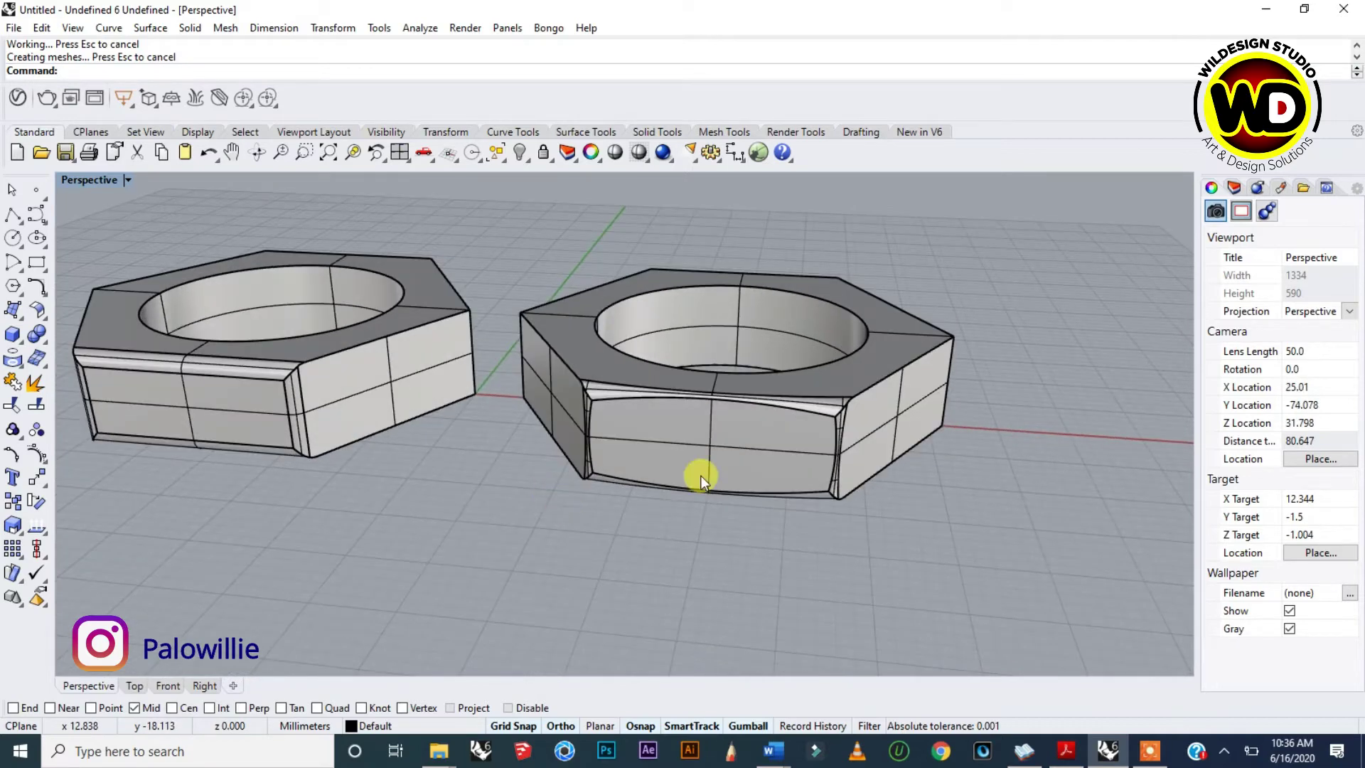
- Compare the constant-radius fillet on the first nut with the variable-radius fillet on the second nut from several angles
{"action": "scroll", "coordinate": [701, 476], "scroll_direction": "down", "scroll_amount": 4}
{"action": "scroll", "coordinate": [365, 433], "scroll_direction": "up", "scroll_amount": 6}
{"action": "scroll", "coordinate": [365, 437], "scroll_direction": "down", "scroll_amount": 2}
{"action": "right_click_drag", "start_coordinate": [698, 520], "coordinate": [917, 546]}
{"action": "scroll", "coordinate": [658, 472], "scroll_direction": "down", "scroll_amount": 4}
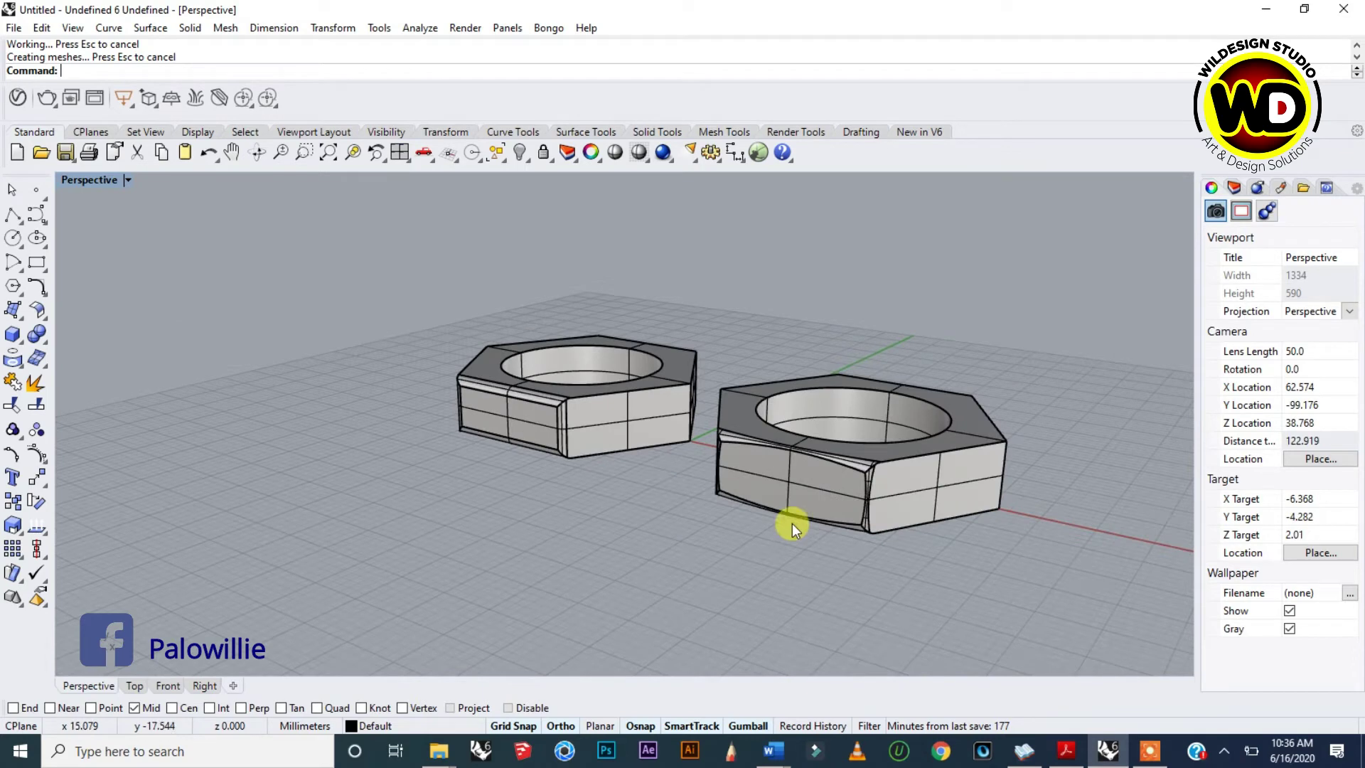
{"action": "scroll", "coordinate": [824, 510], "scroll_direction": "up", "scroll_amount": 6}
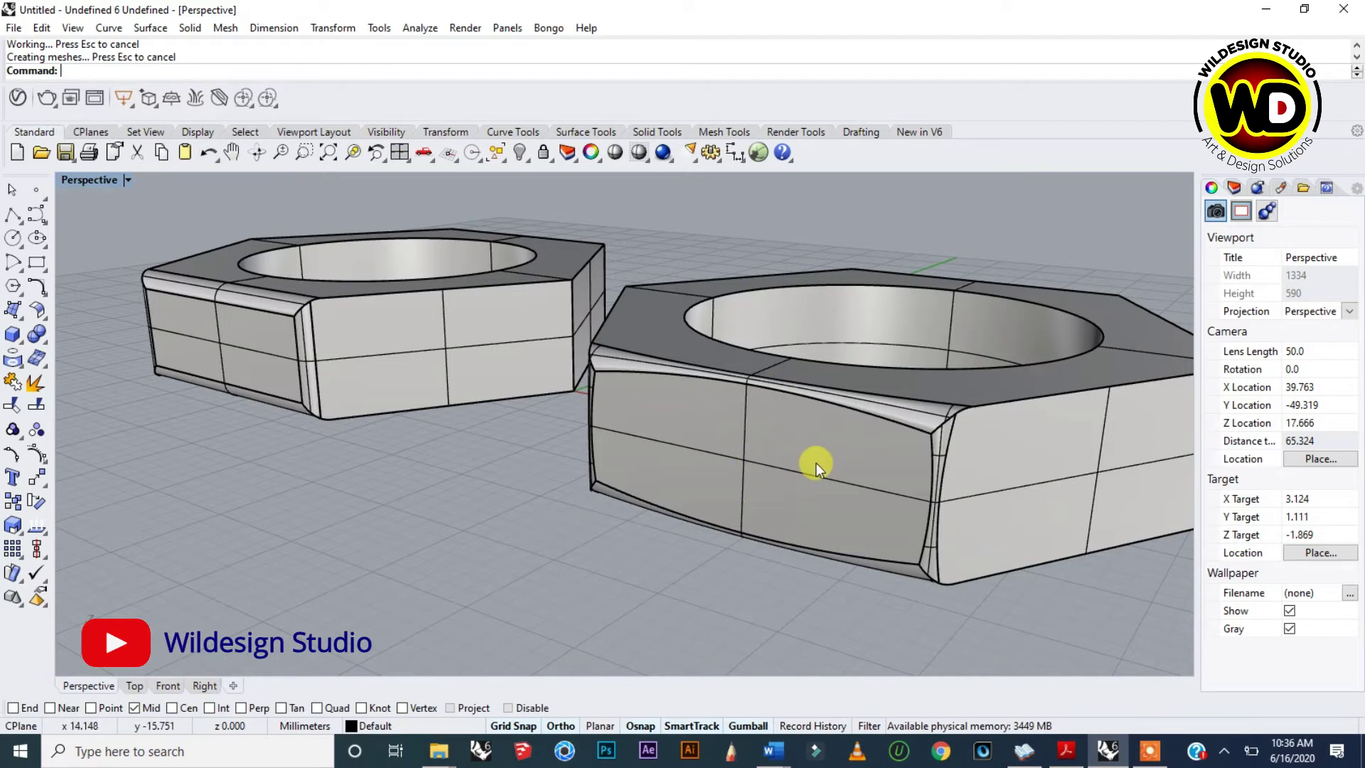
{"action": "scroll", "coordinate": [730, 450], "scroll_direction": "down", "scroll_amount": 2}
{"action": "scroll", "coordinate": [267, 345], "scroll_direction": "up", "scroll_amount": 4}
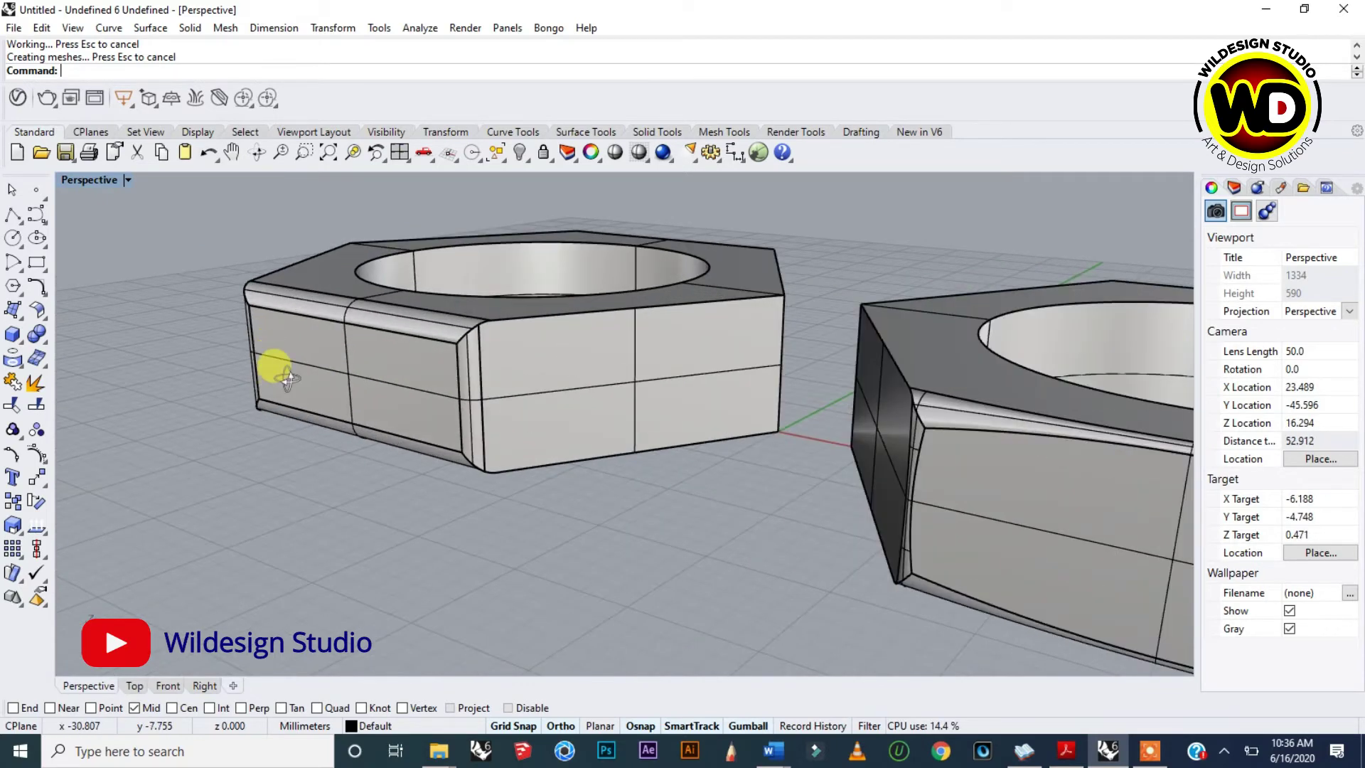
{"action": "right_click_drag", "start_coordinate": [287, 379], "coordinate": [349, 391]}
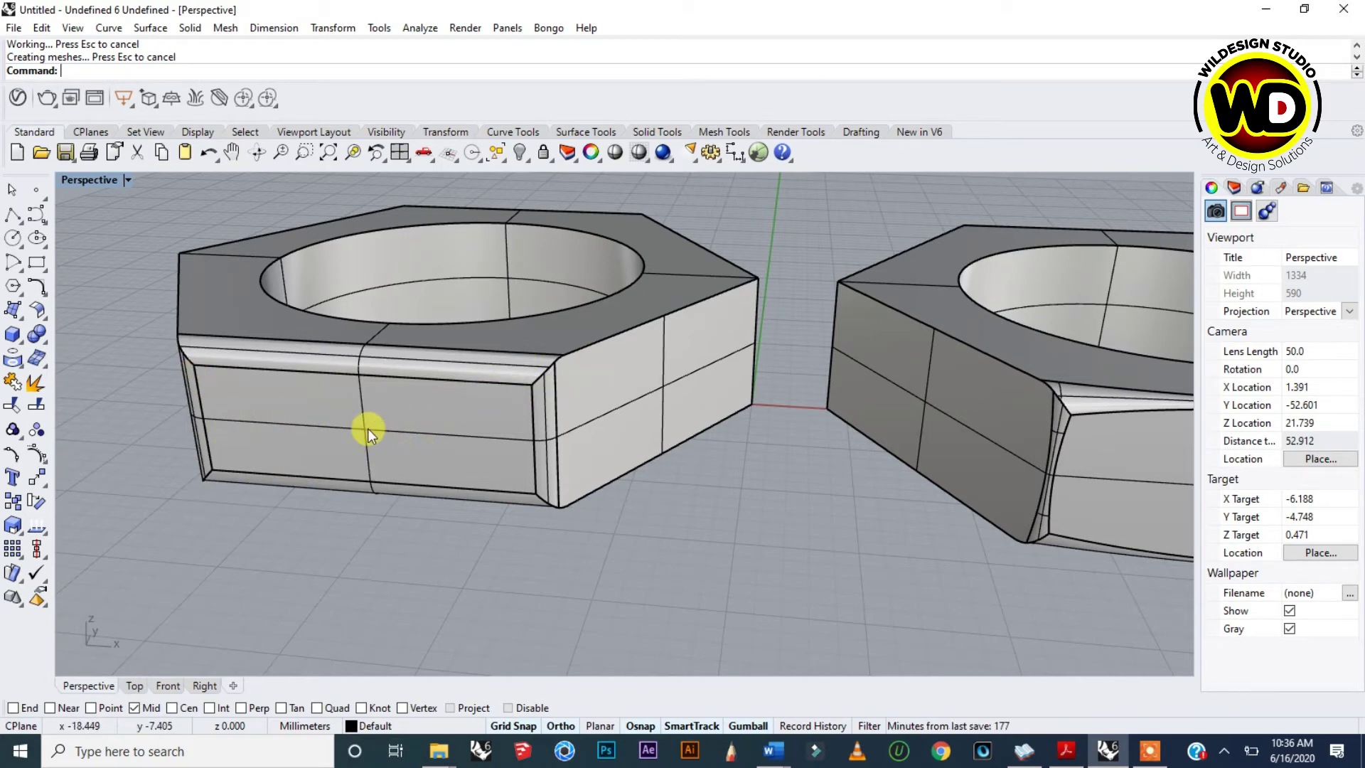
{"action": "scroll", "coordinate": [290, 445], "scroll_direction": "down", "scroll_amount": 4}
{"action": "scroll", "coordinate": [377, 449], "scroll_direction": "up", "scroll_amount": 2}
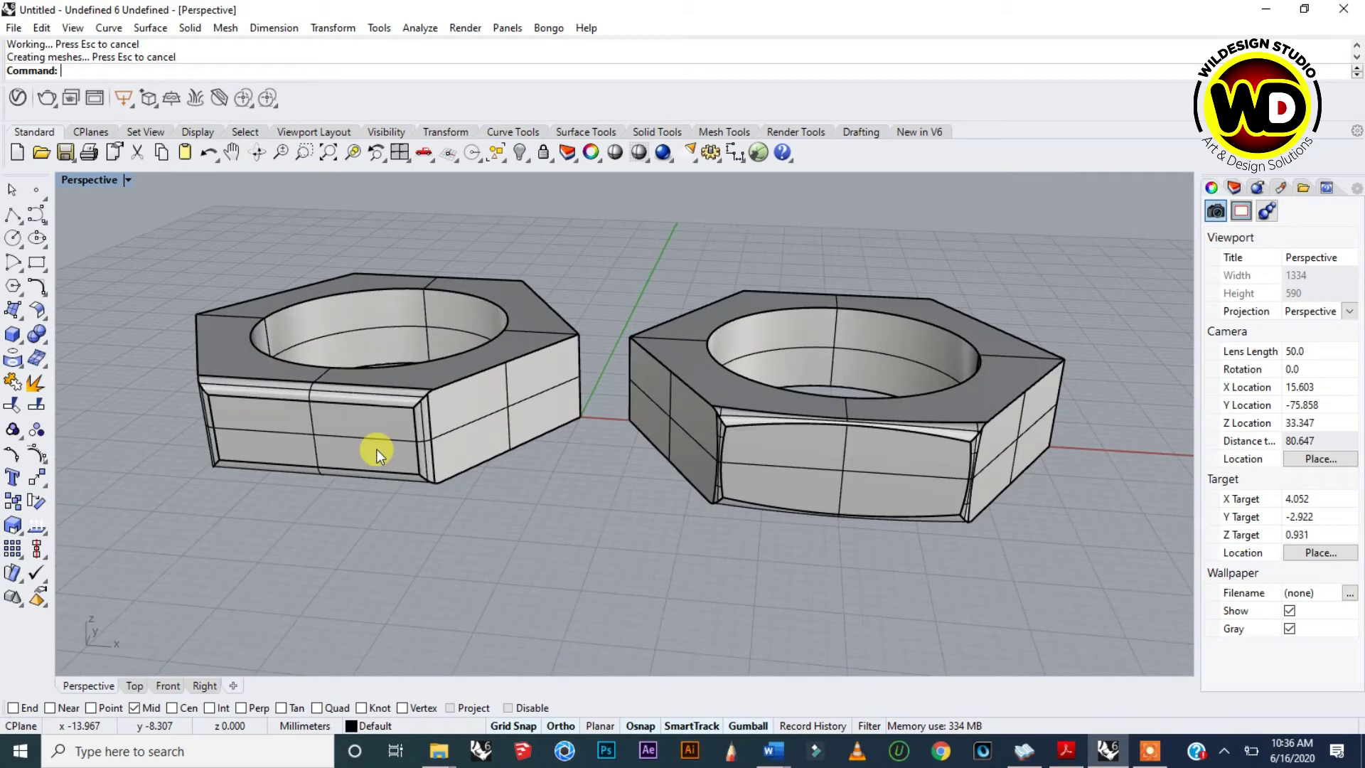
{"action": "scroll", "coordinate": [617, 514], "scroll_direction": "down", "scroll_amount": 4}
{"action": "right_click_drag", "start_coordinate": [700, 515], "coordinate": [672, 499]}
{"action": "mouse_move", "coordinate": [656, 445]}
{"action": "right_mouse_down"}
{"action": "mouse_move", "coordinate": [609, 420]}
{"action": "mouse_move", "coordinate": [646, 427]}
{"action": "mouse_move", "coordinate": [635, 459]}
{"action": "right_mouse_up"}
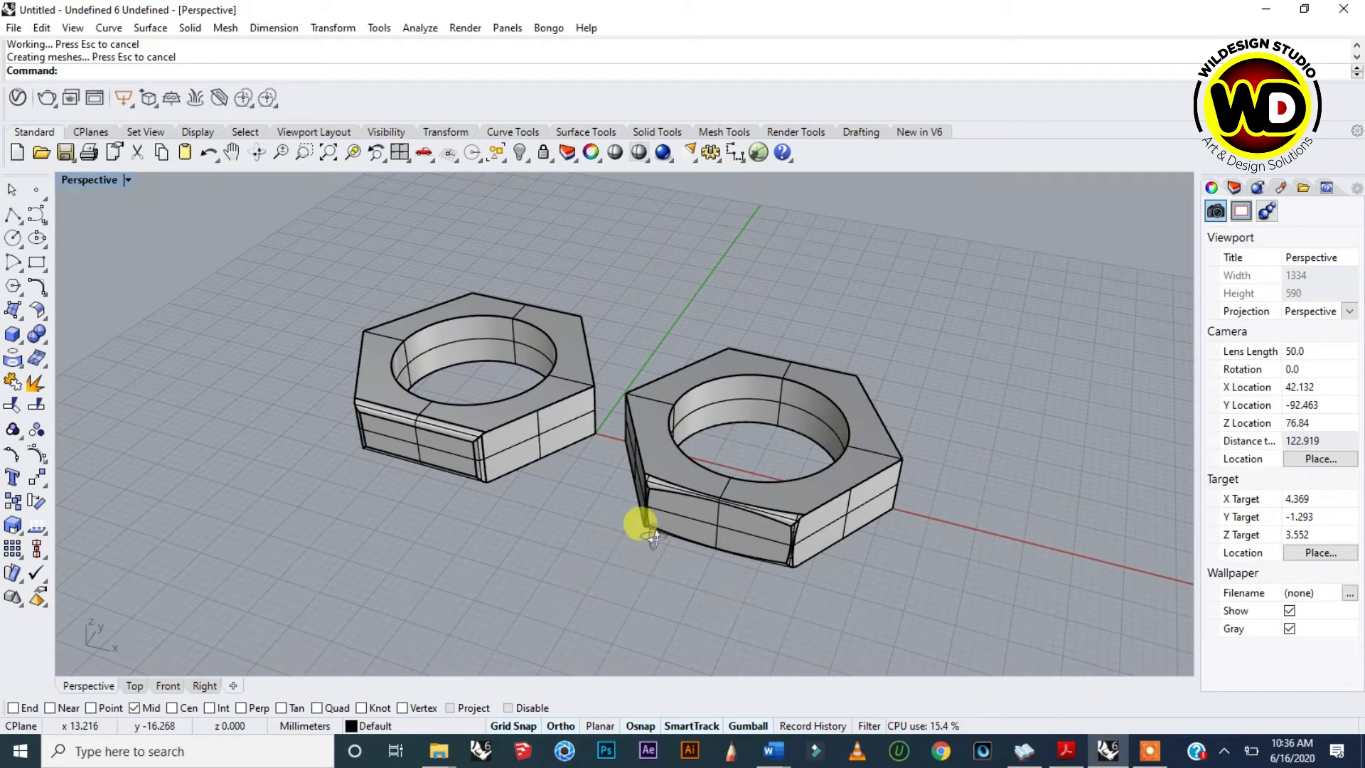
{"action": "right_click_drag", "start_coordinate": [634, 525], "coordinate": [751, 455]}
{"action": "scroll", "coordinate": [774, 465], "scroll_direction": "up", "scroll_amount": 3}
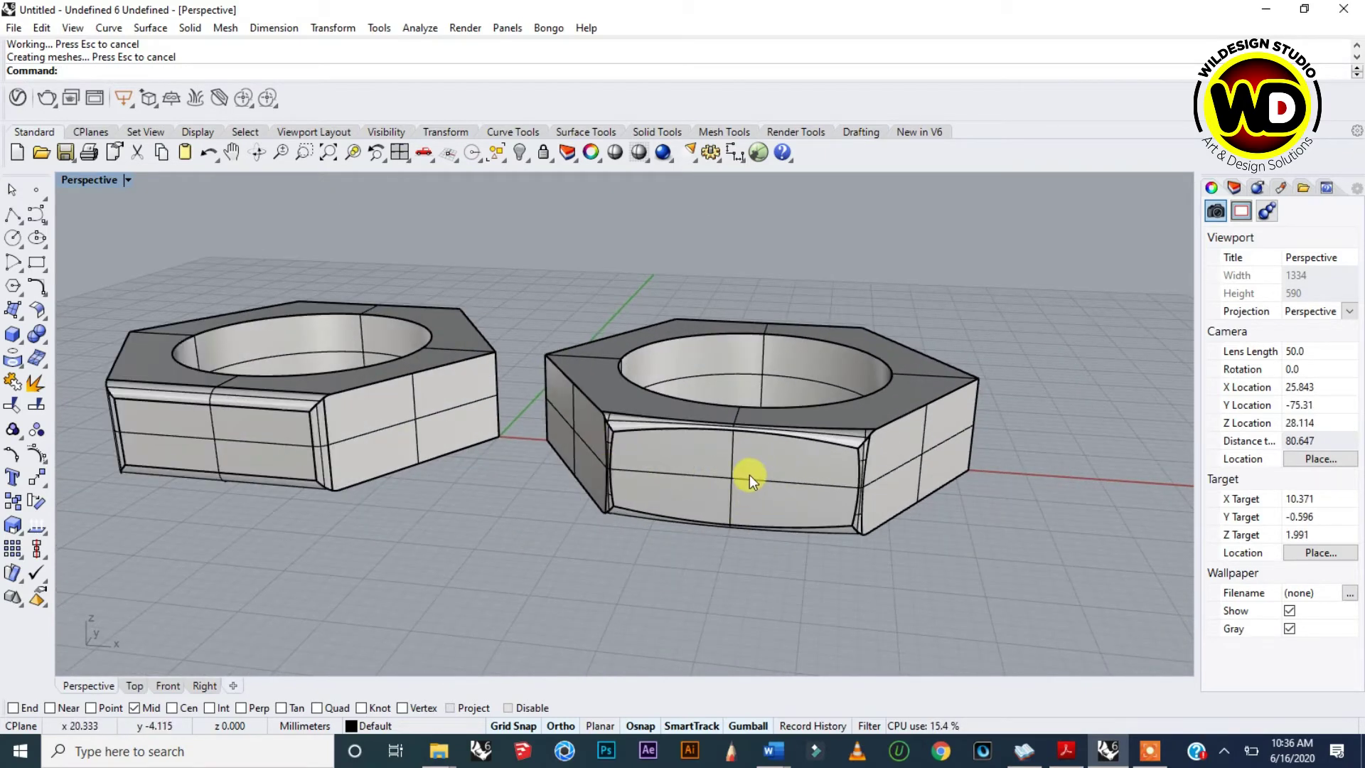
{"action": "scroll", "coordinate": [749, 474], "scroll_direction": "down", "scroll_amount": 3}
{"action": "right_click_drag", "start_coordinate": [719, 466], "coordinate": [643, 483]}
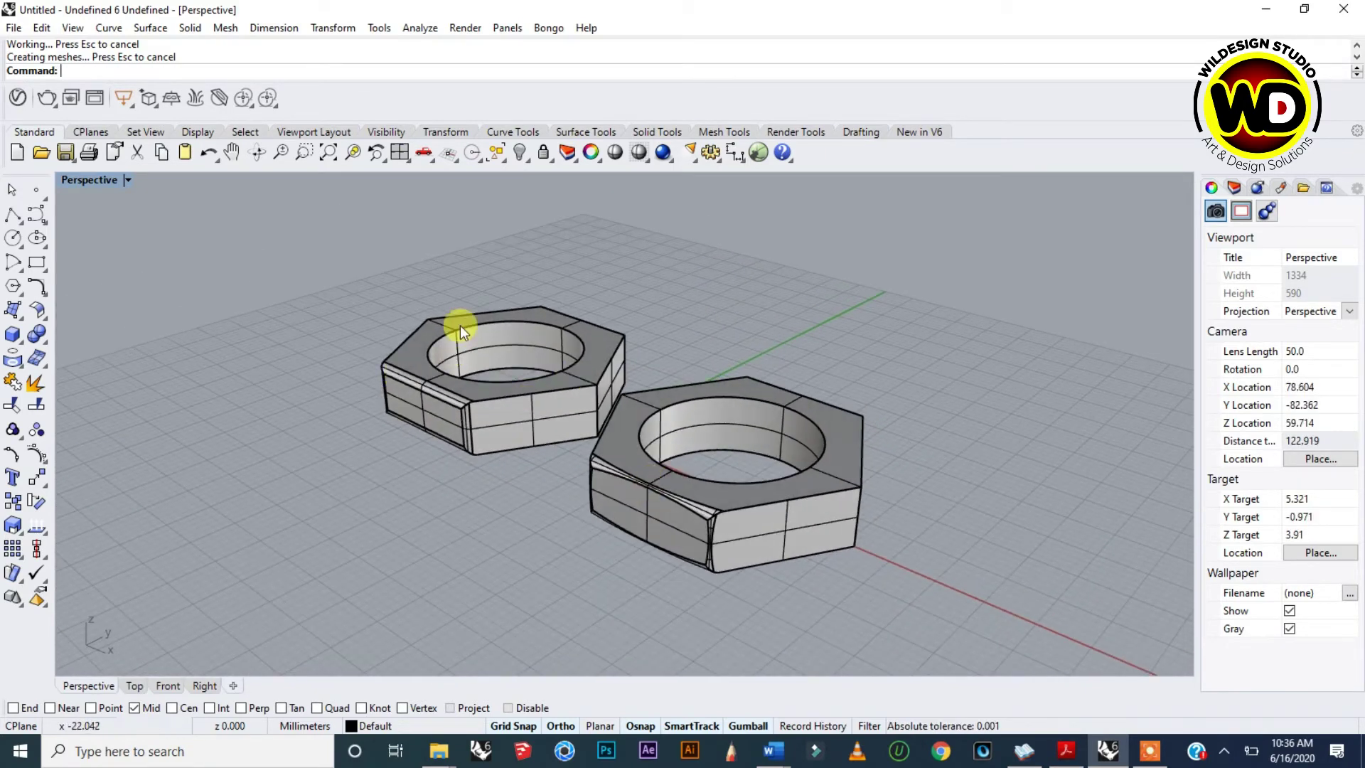
{"action": "scroll", "coordinate": [671, 562], "scroll_direction": "up", "scroll_amount": 3}
{"action": "right_click_drag", "start_coordinate": [625, 536], "coordinate": [762, 543]}
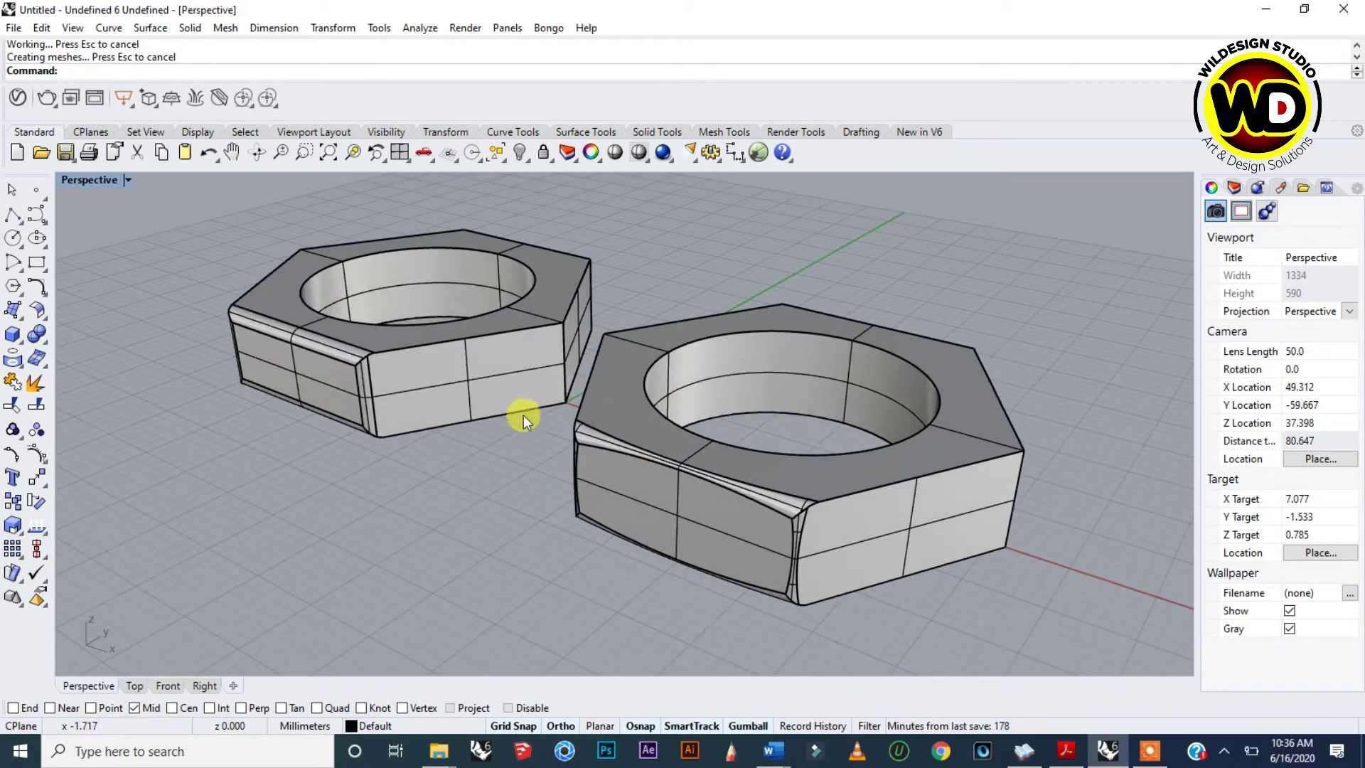
- Undo the edge fillets on both hexagonal nuts
{"action": "key", "text": "ctrl+z"}
{"action": "scroll", "coordinate": [525, 419], "scroll_direction": "down", "scroll_amount": 3}
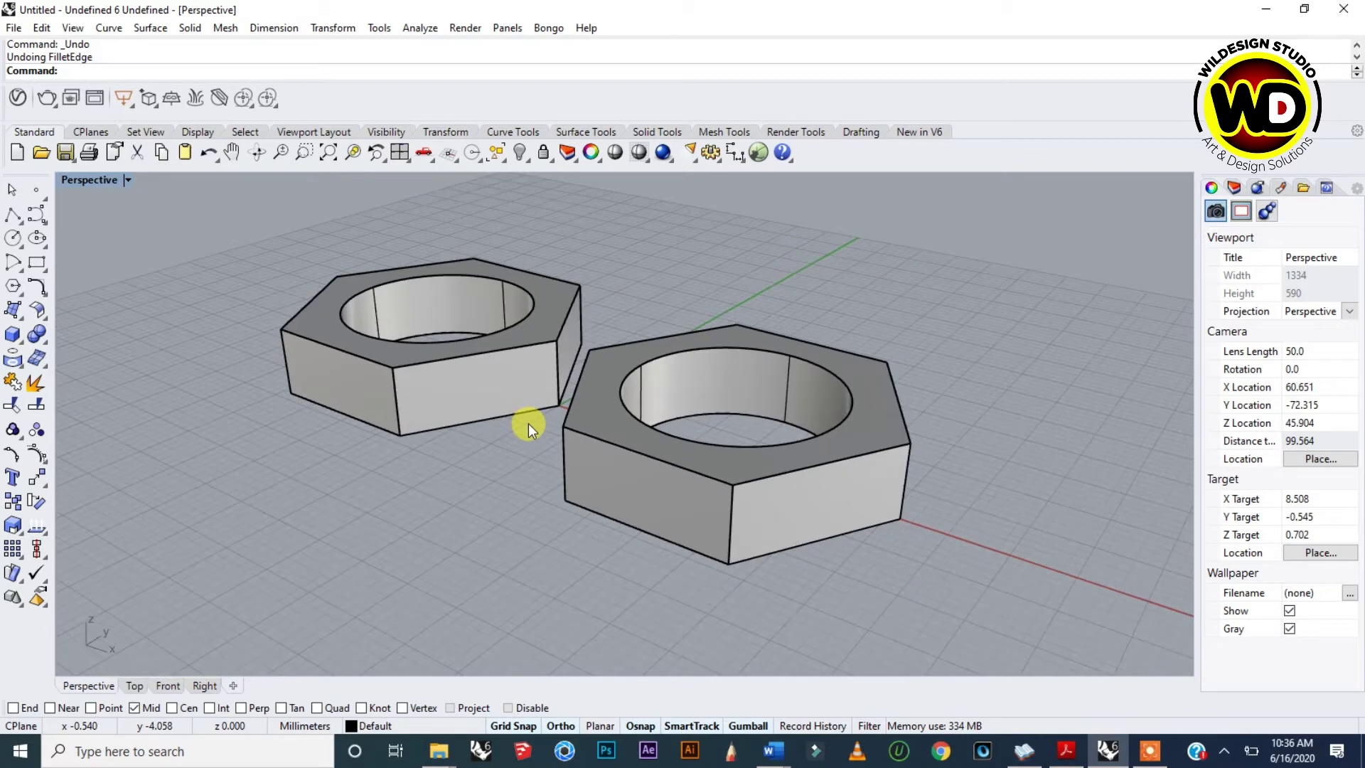
{"action": "right_click_drag", "start_coordinate": [527, 424], "coordinate": [270, 381]}
{"action": "scroll", "coordinate": [270, 381], "scroll_direction": "up", "scroll_amount": 2}
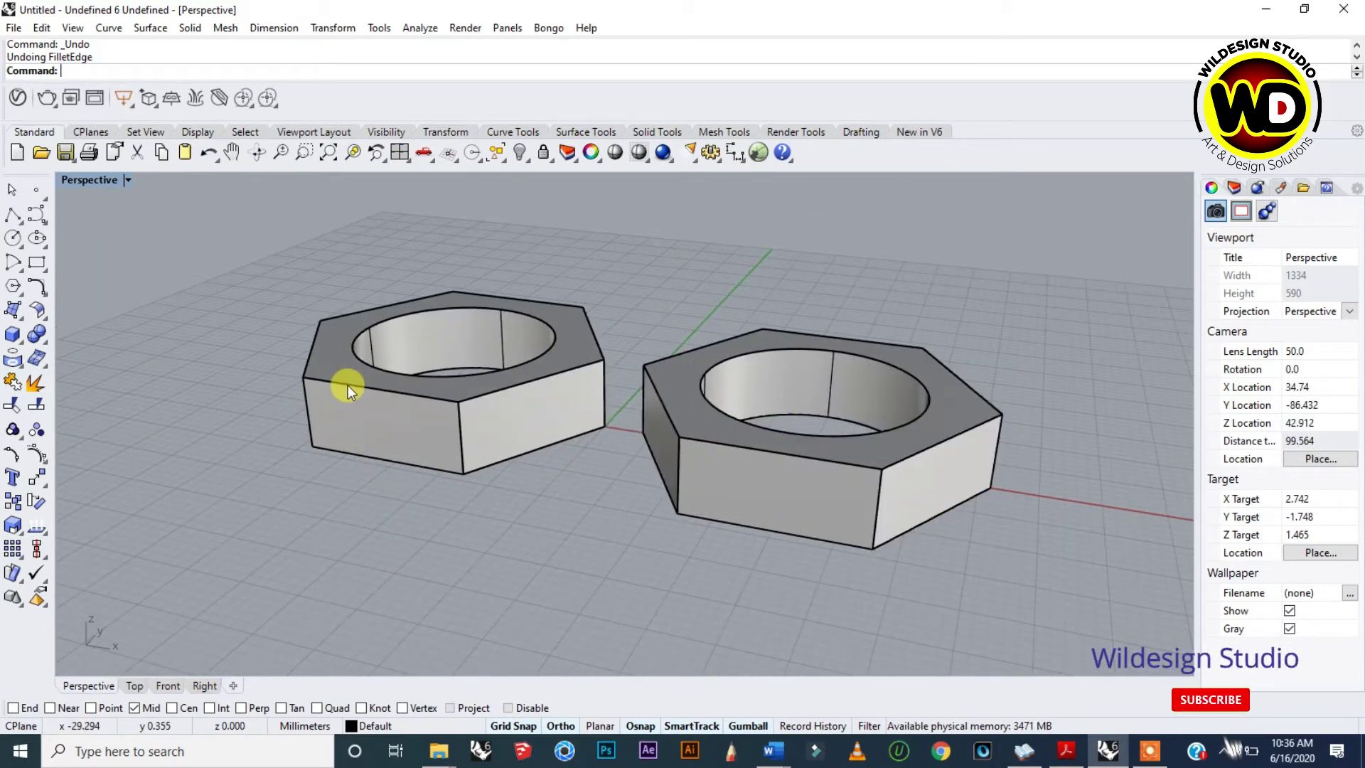
{"action": "scroll", "coordinate": [344, 386], "scroll_direction": "up", "scroll_amount": 2}
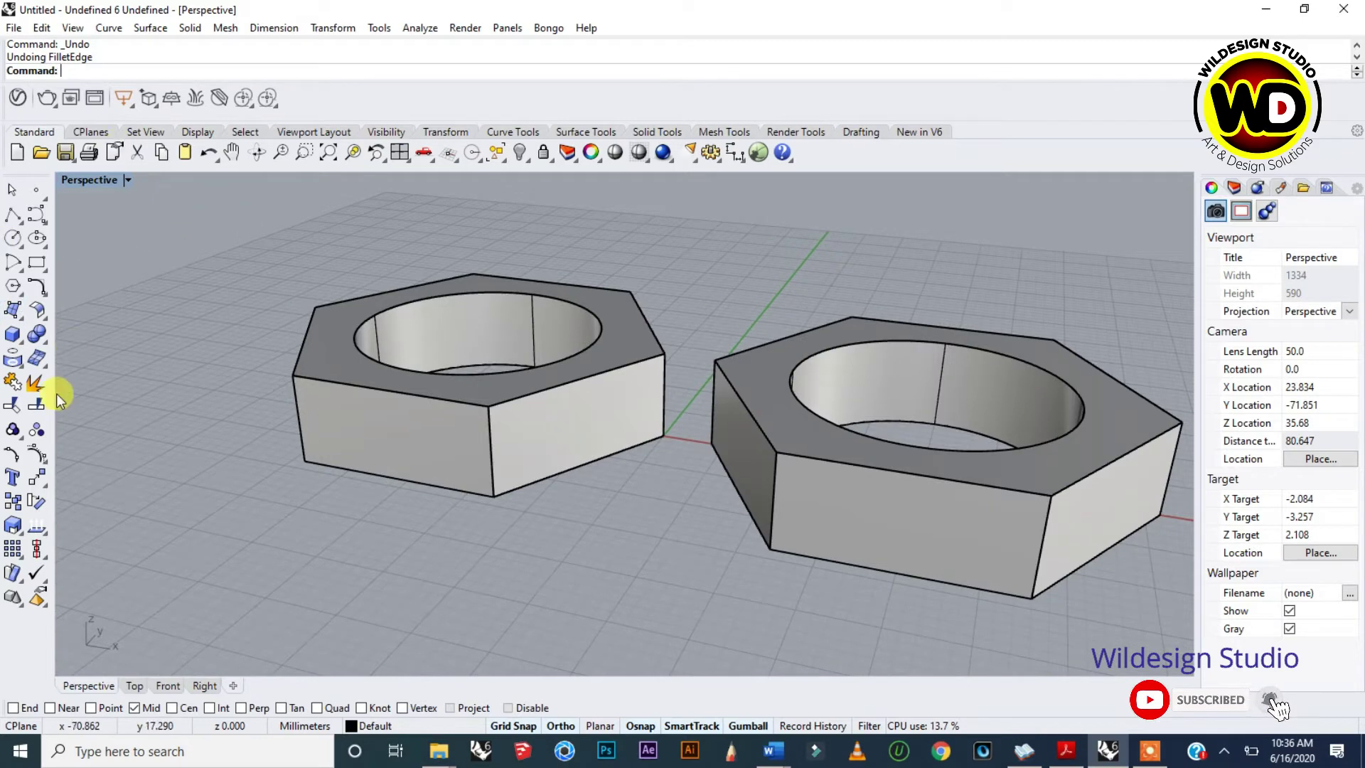
- Fillet all edges of the first nut, including the hole edges, with a constant radius of 1 mm using Fillet Edge
{"action": "left_click", "coordinate": [189, 27]}
{"action": "mouse_move", "coordinate": [276, 446]}
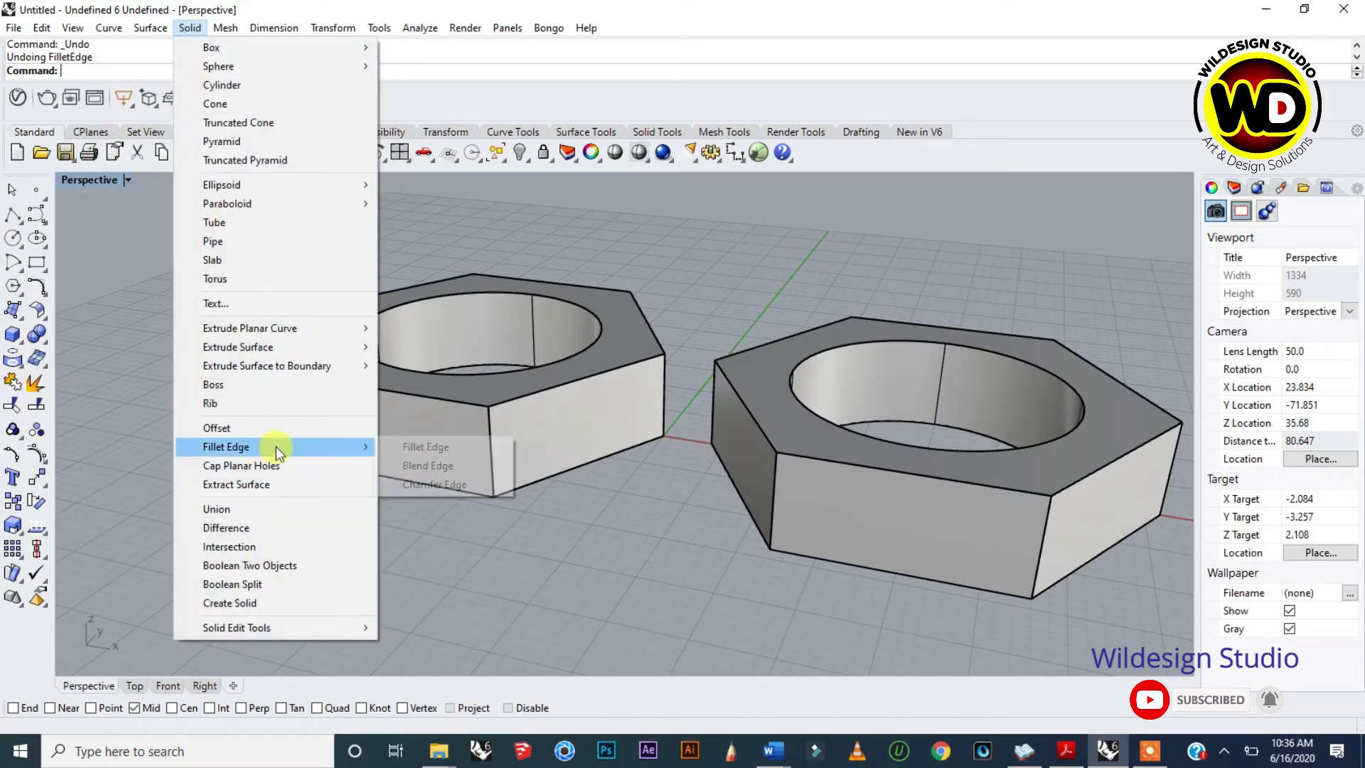
{"action": "left_click", "coordinate": [409, 450]}
{"action": "scroll", "coordinate": [515, 451], "scroll_direction": "down", "scroll_amount": 2}
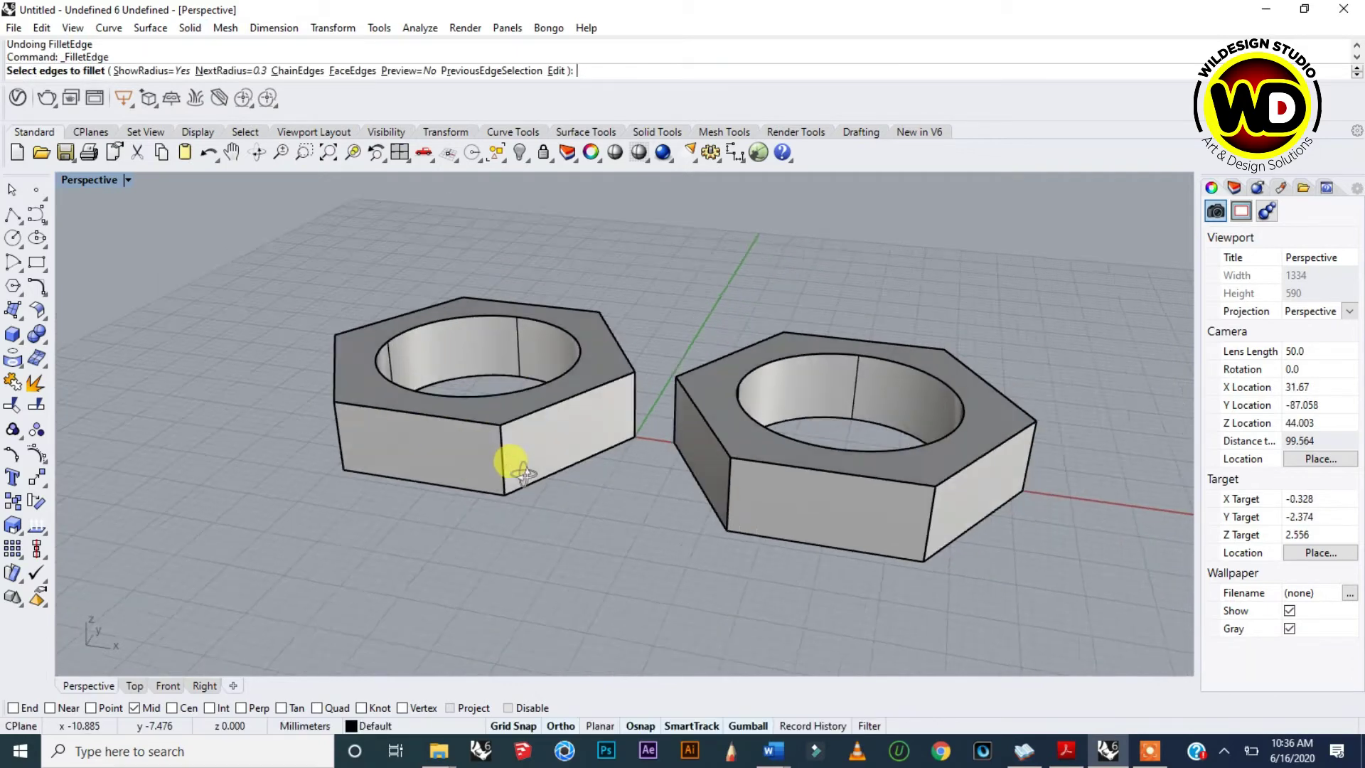
{"action": "left_click", "coordinate": [228, 70]}
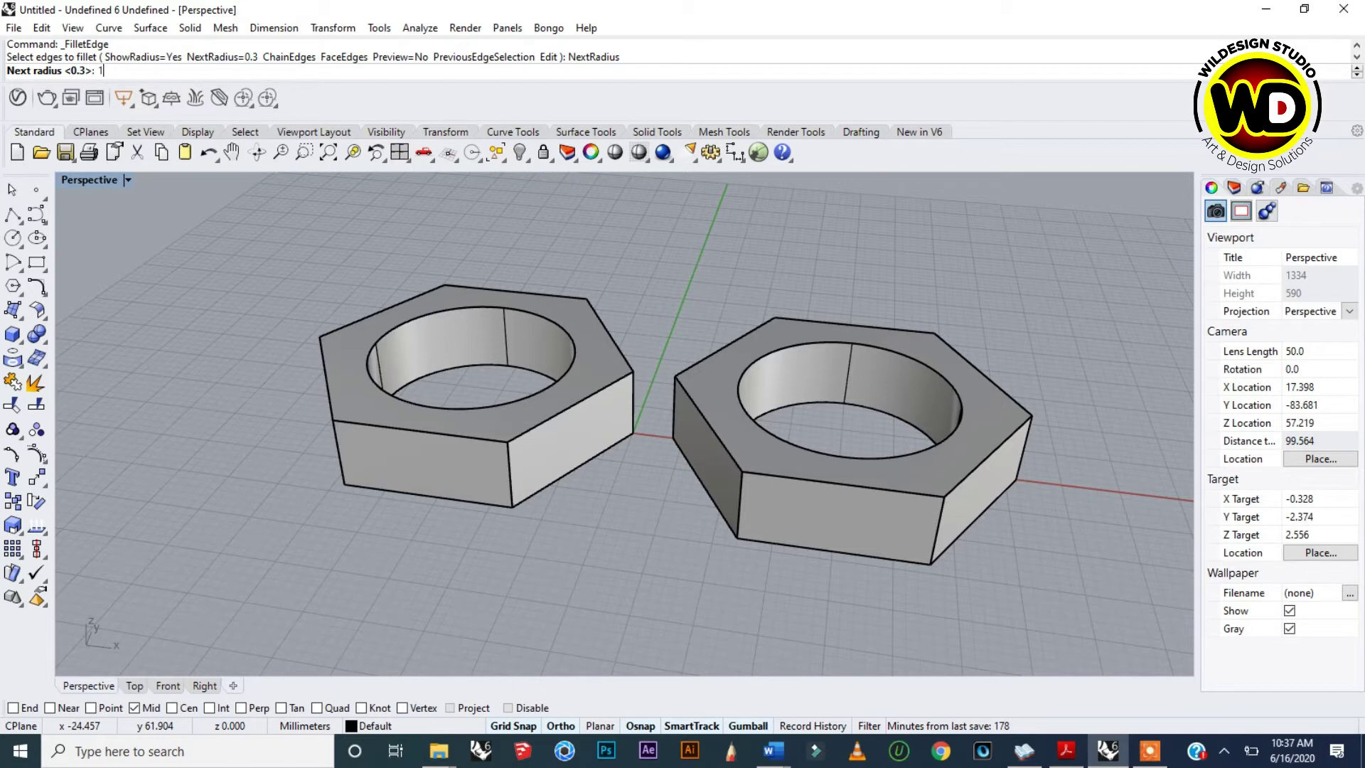
{"action": "key", "text": "Return"}
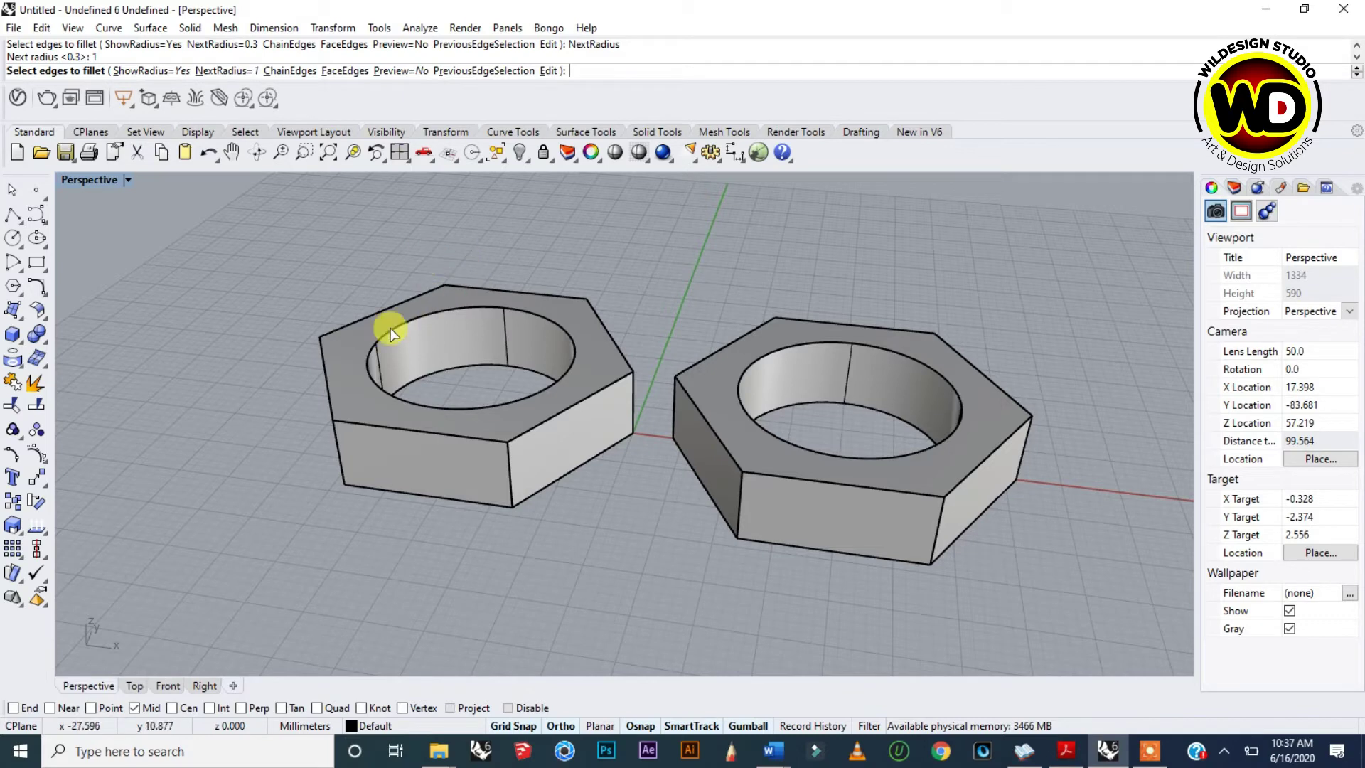
{"action": "left_click_drag", "start_coordinate": [277, 242], "coordinate": [663, 542]}
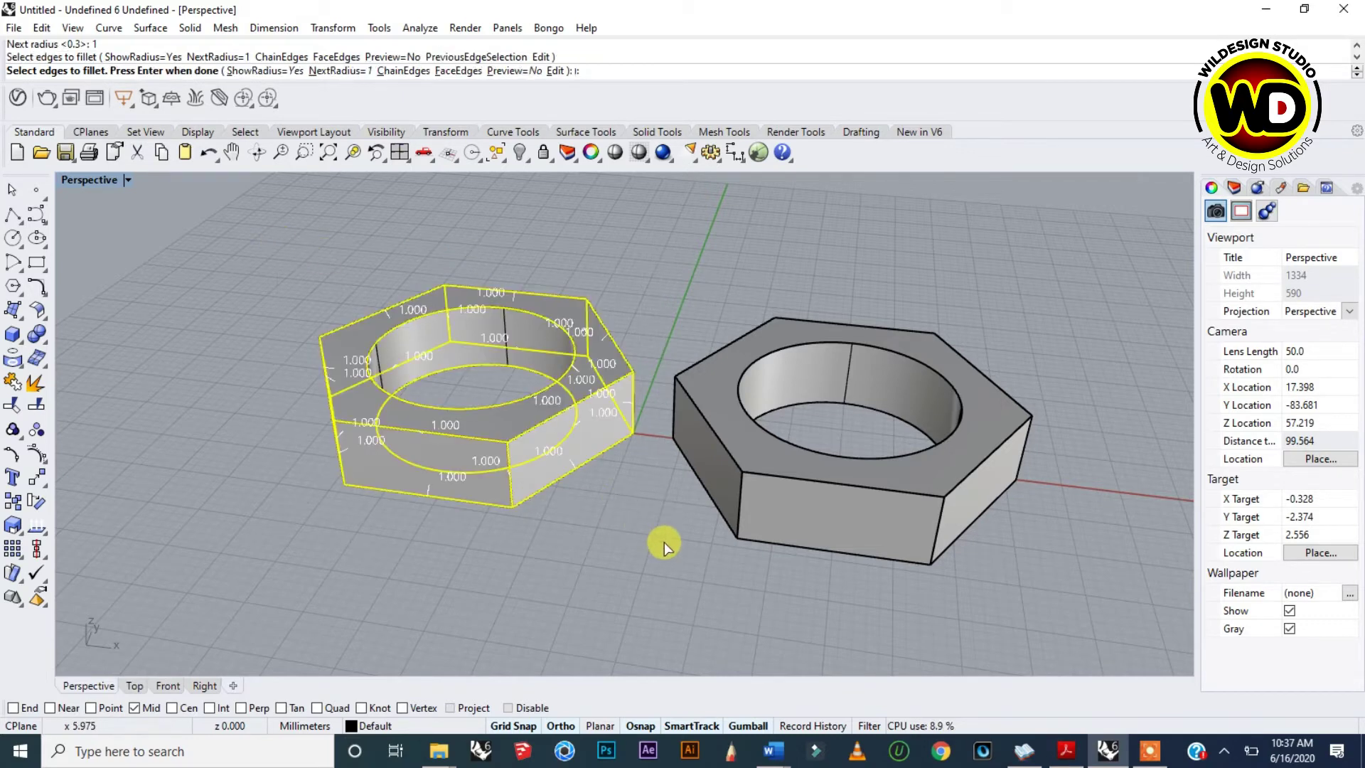
{"action": "scroll", "coordinate": [416, 373], "scroll_direction": "up", "scroll_amount": 2}
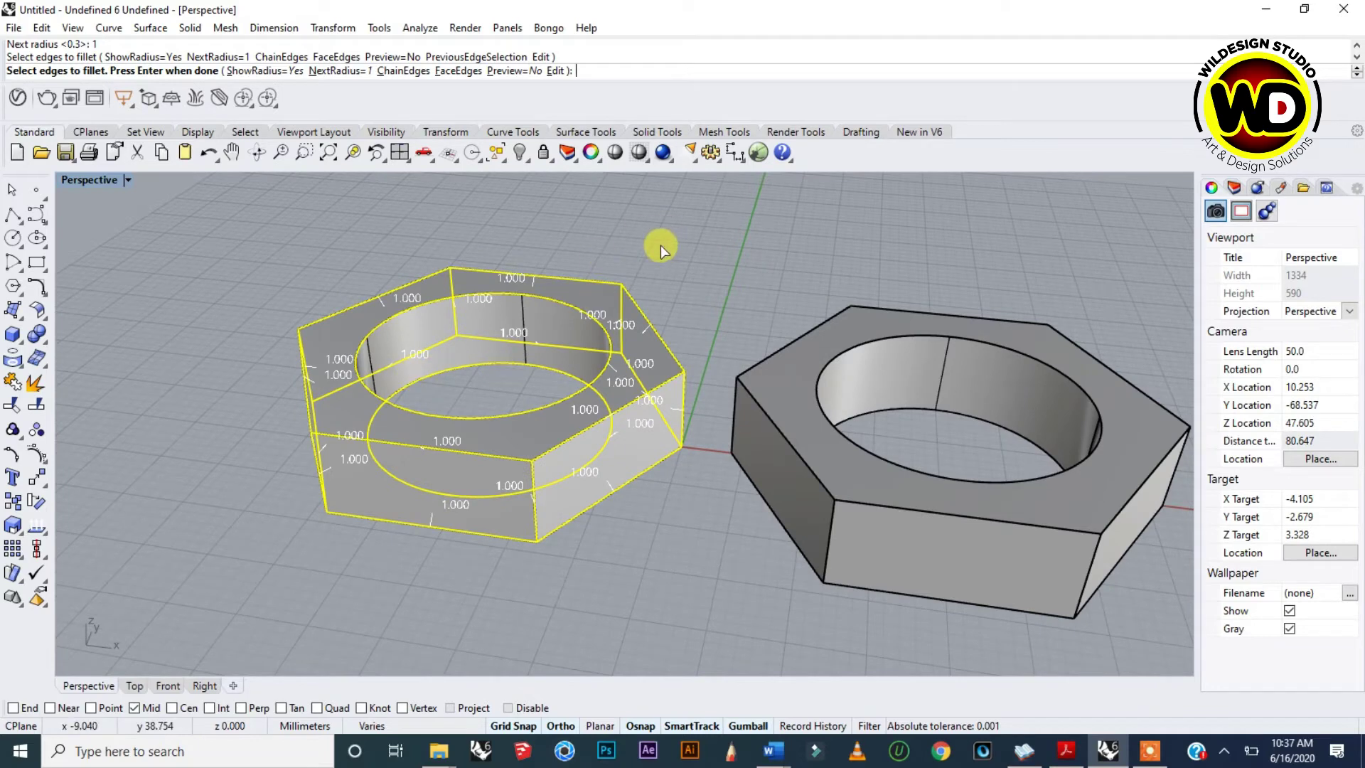
{"action": "key", "text": "Return"}
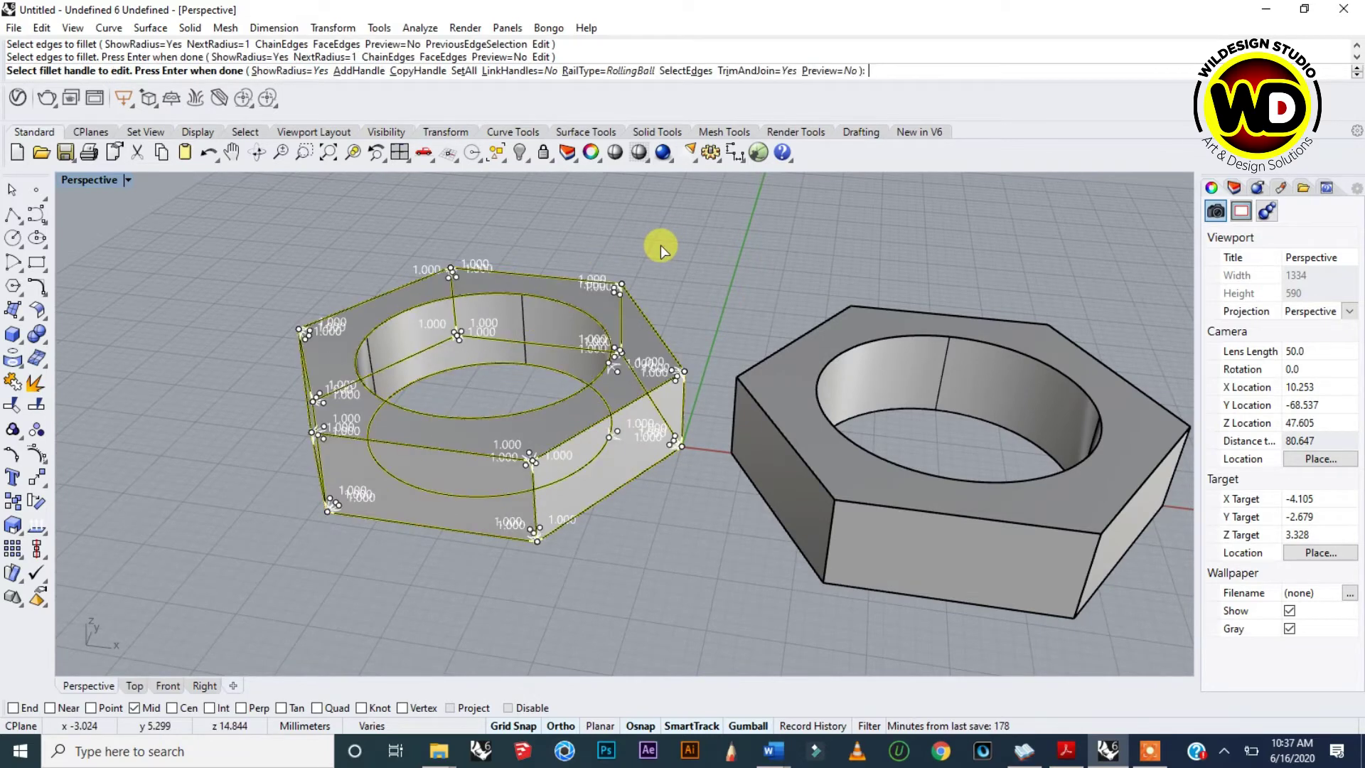
{"action": "key", "text": "Return"}
- Examine the rounded outer and hole edges of the first nut up close and beside the second nut
{"action": "right_click_drag", "start_coordinate": [533, 402], "coordinate": [527, 542]}
{"action": "right_click_drag", "start_coordinate": [369, 554], "coordinate": [502, 472]}
{"action": "scroll", "coordinate": [408, 439], "scroll_direction": "up", "scroll_amount": 5}
{"action": "right_click_drag", "start_coordinate": [425, 430], "coordinate": [462, 436]}
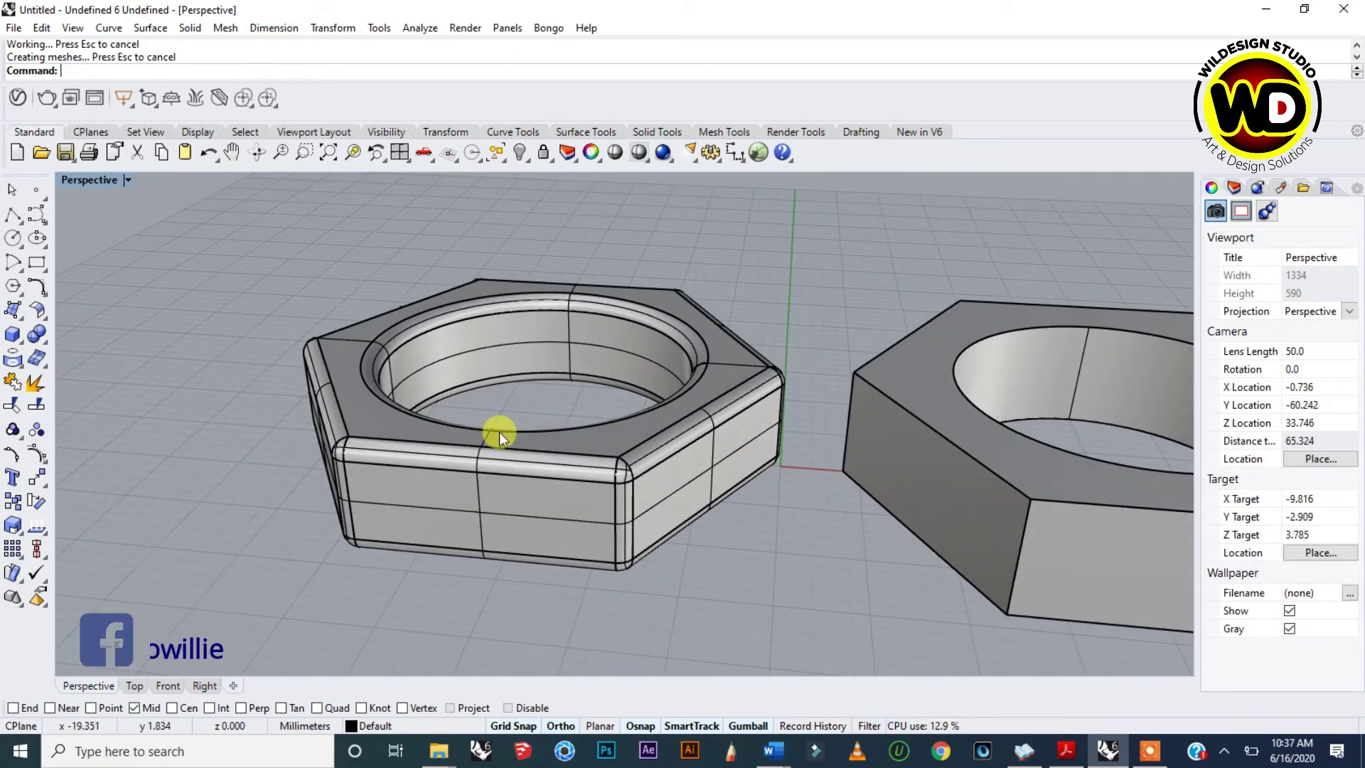
{"action": "scroll", "coordinate": [499, 432], "scroll_direction": "down", "scroll_amount": 5}
{"action": "scroll", "coordinate": [584, 462], "scroll_direction": "down", "scroll_amount": 5}
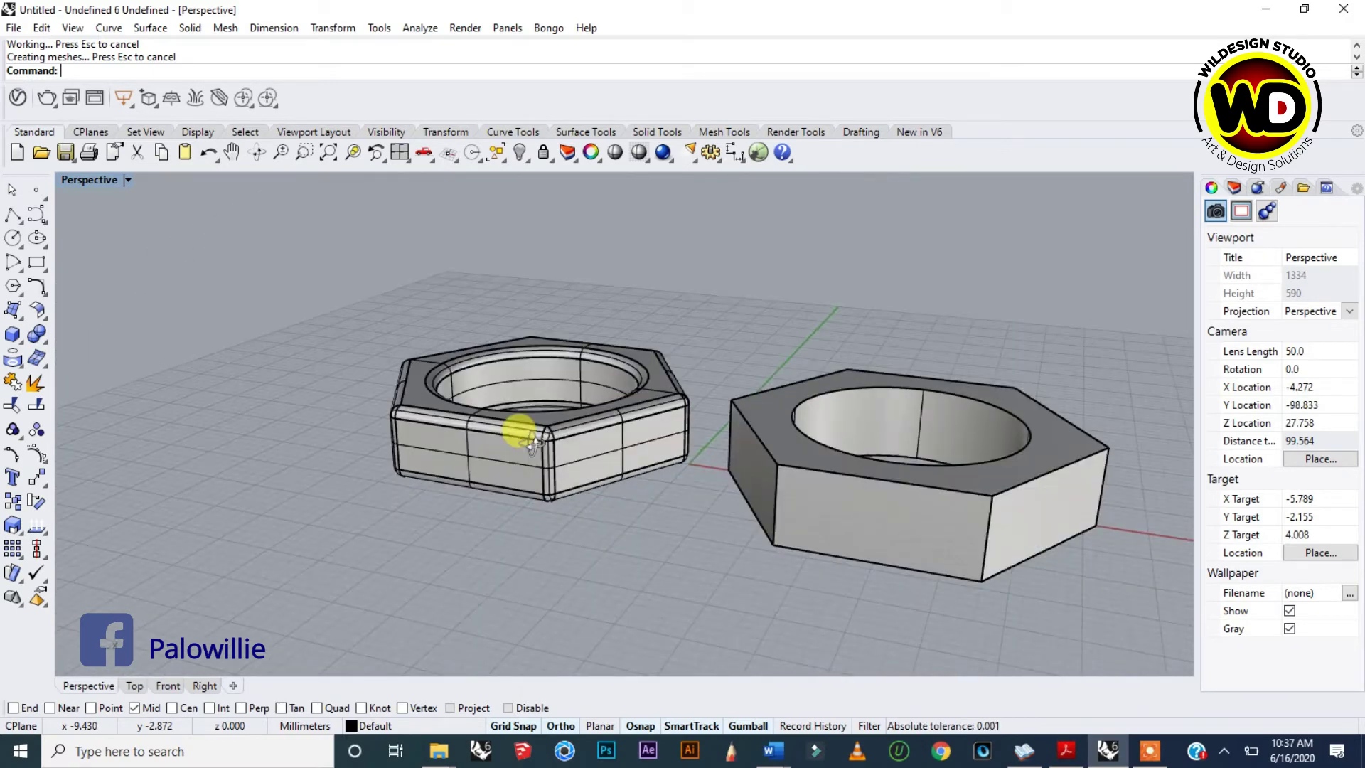
{"action": "right_click_drag", "start_coordinate": [463, 395], "coordinate": [578, 310]}
{"action": "scroll", "coordinate": [711, 529], "scroll_direction": "up", "scroll_amount": 7}
{"action": "right_click_drag", "start_coordinate": [493, 246], "coordinate": [583, 279], "text": "shift"}
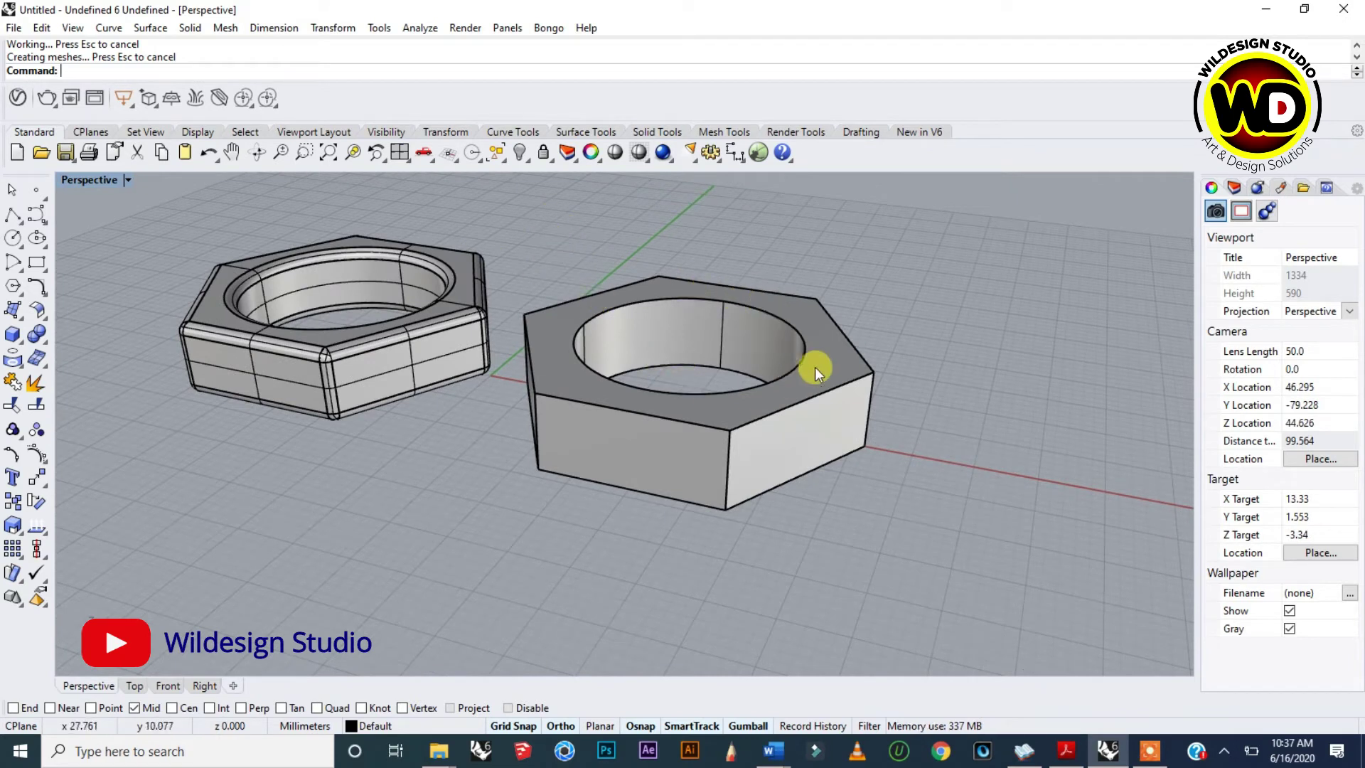
- Restart Fillet Edge at radius 1, choose all edges of the second nut, and continue to fillet handle editing
{"action": "right_click", "coordinate": [902, 253]}
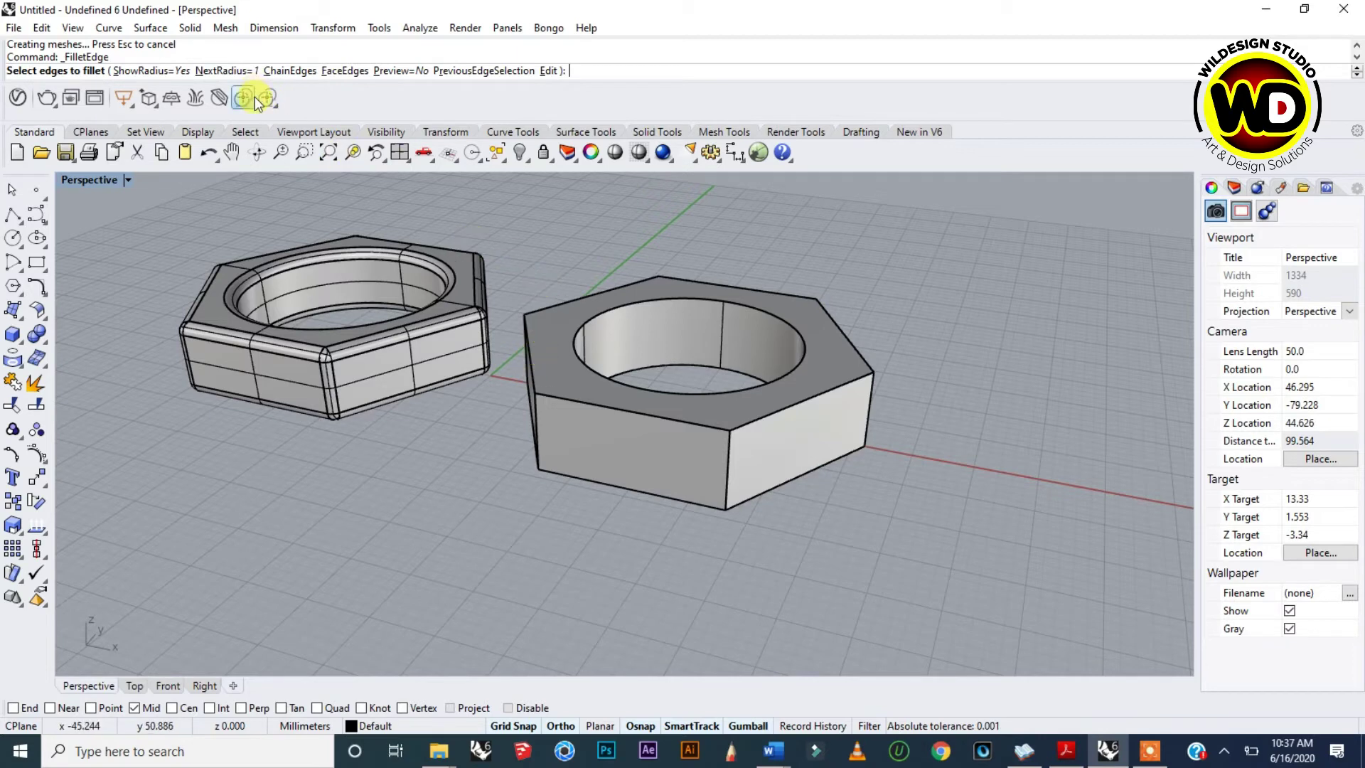
{"action": "scroll", "coordinate": [558, 270], "scroll_direction": "down", "scroll_amount": 2}
{"action": "left_click_drag", "start_coordinate": [505, 224], "coordinate": [860, 506]}
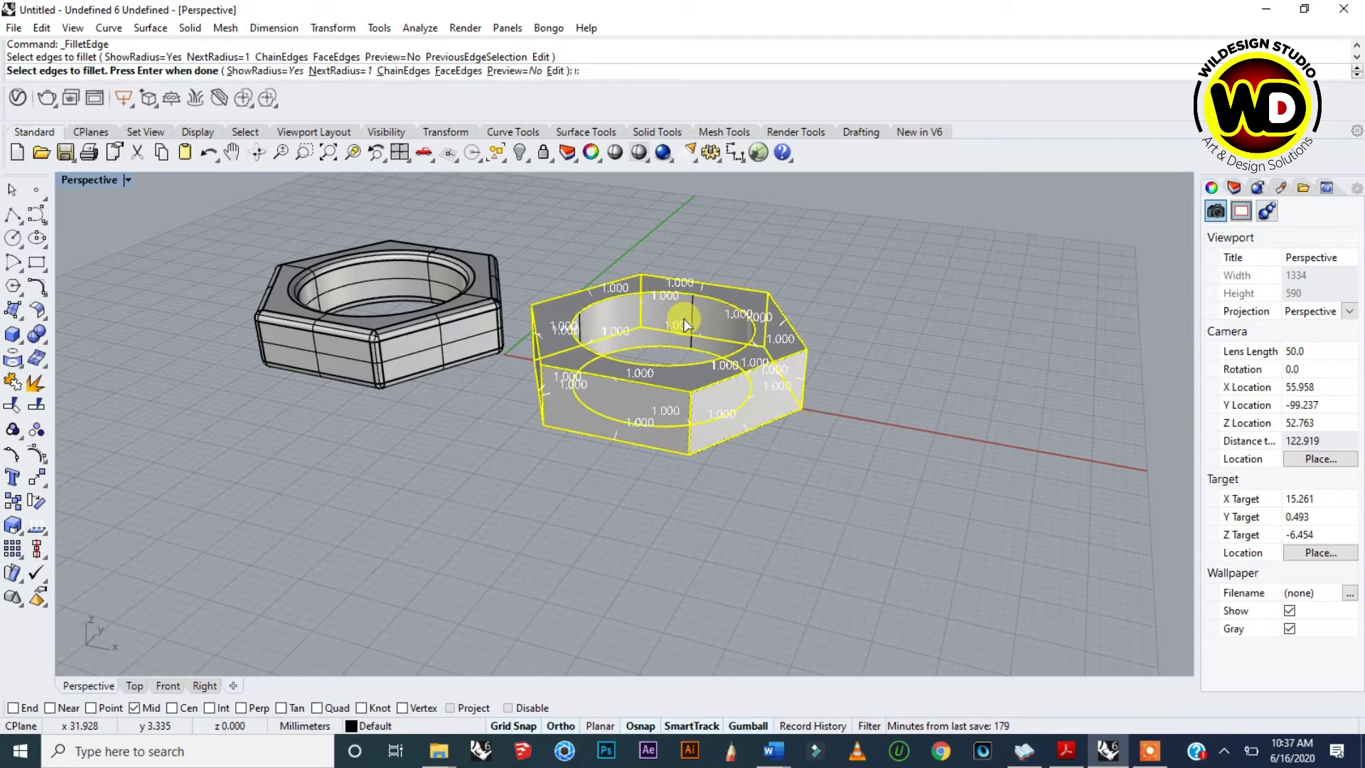
{"action": "scroll", "coordinate": [673, 311], "scroll_direction": "up", "scroll_amount": 3}
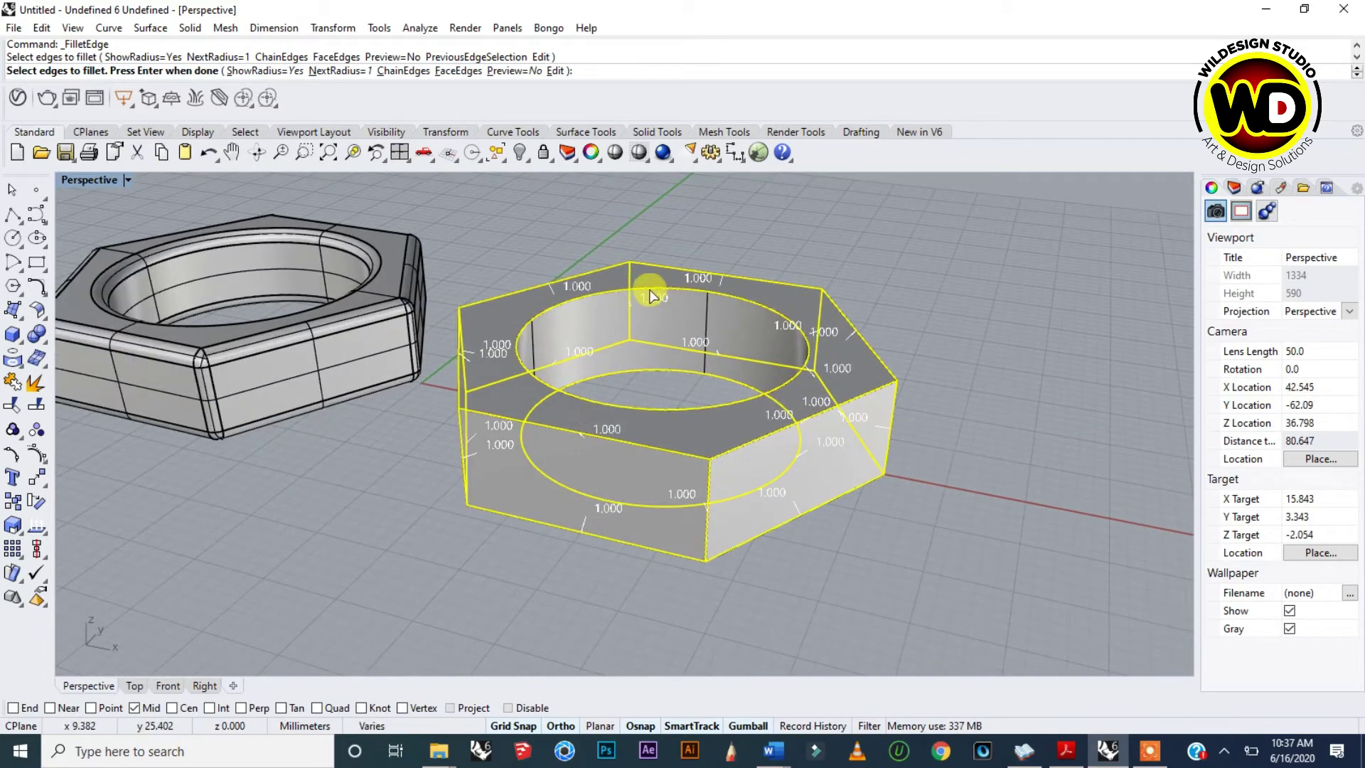
{"action": "mouse_move", "coordinate": [587, 450]}
{"action": "right_mouse_down"}
{"action": "mouse_move", "coordinate": [654, 441]}
{"action": "mouse_move", "coordinate": [580, 429]}
{"action": "right_mouse_up"}
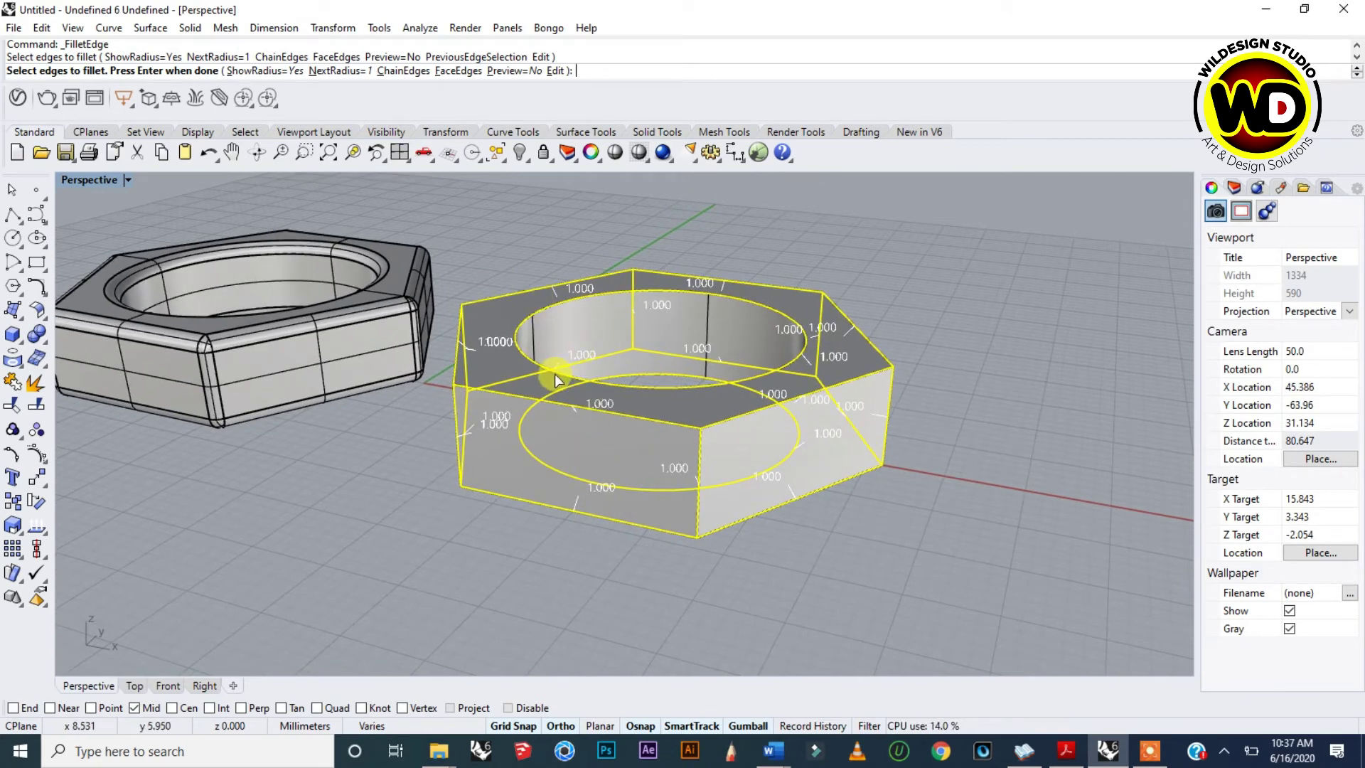
{"action": "scroll", "coordinate": [694, 413], "scroll_direction": "up", "scroll_amount": 2}
{"action": "key", "text": "Return"}
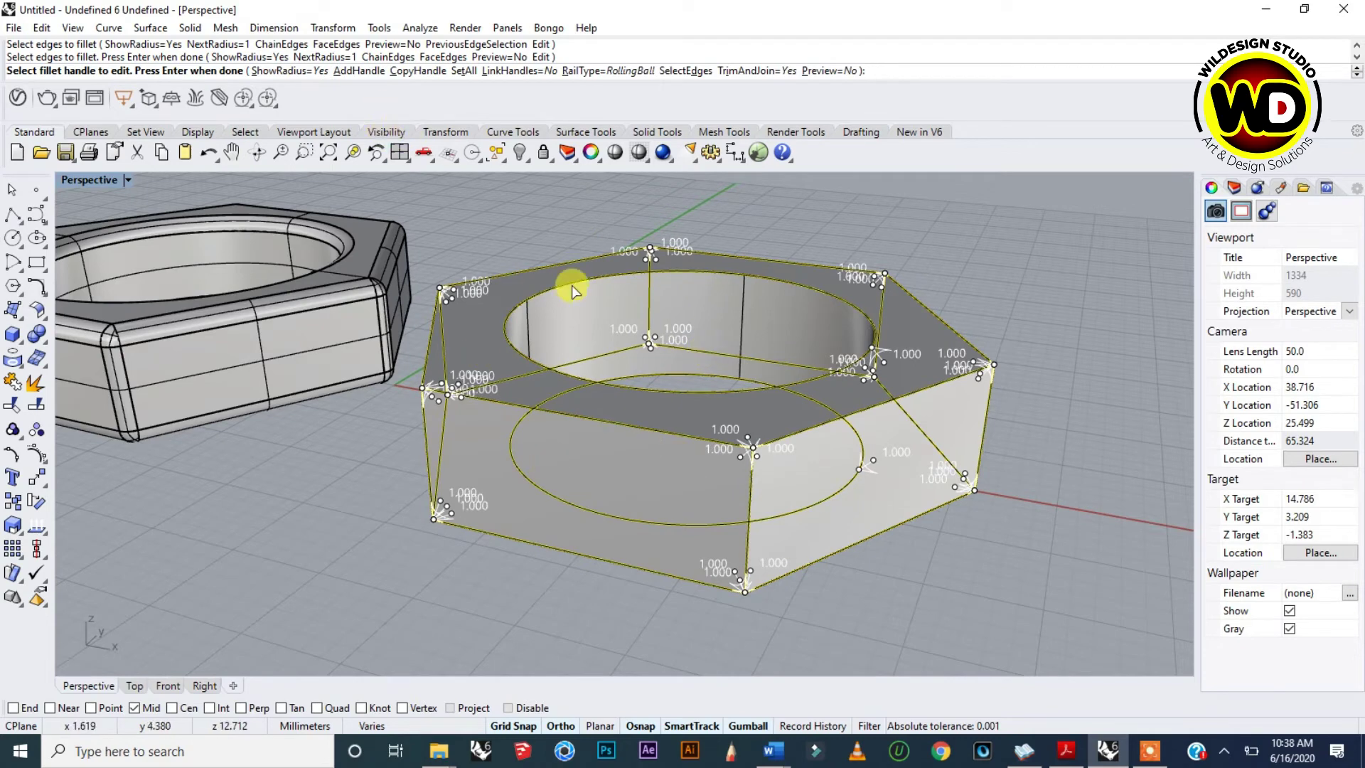
- Start adding fillet handles on the second nut's edges with the current handle radius set to 0.4
{"action": "left_click", "coordinate": [359, 71]}
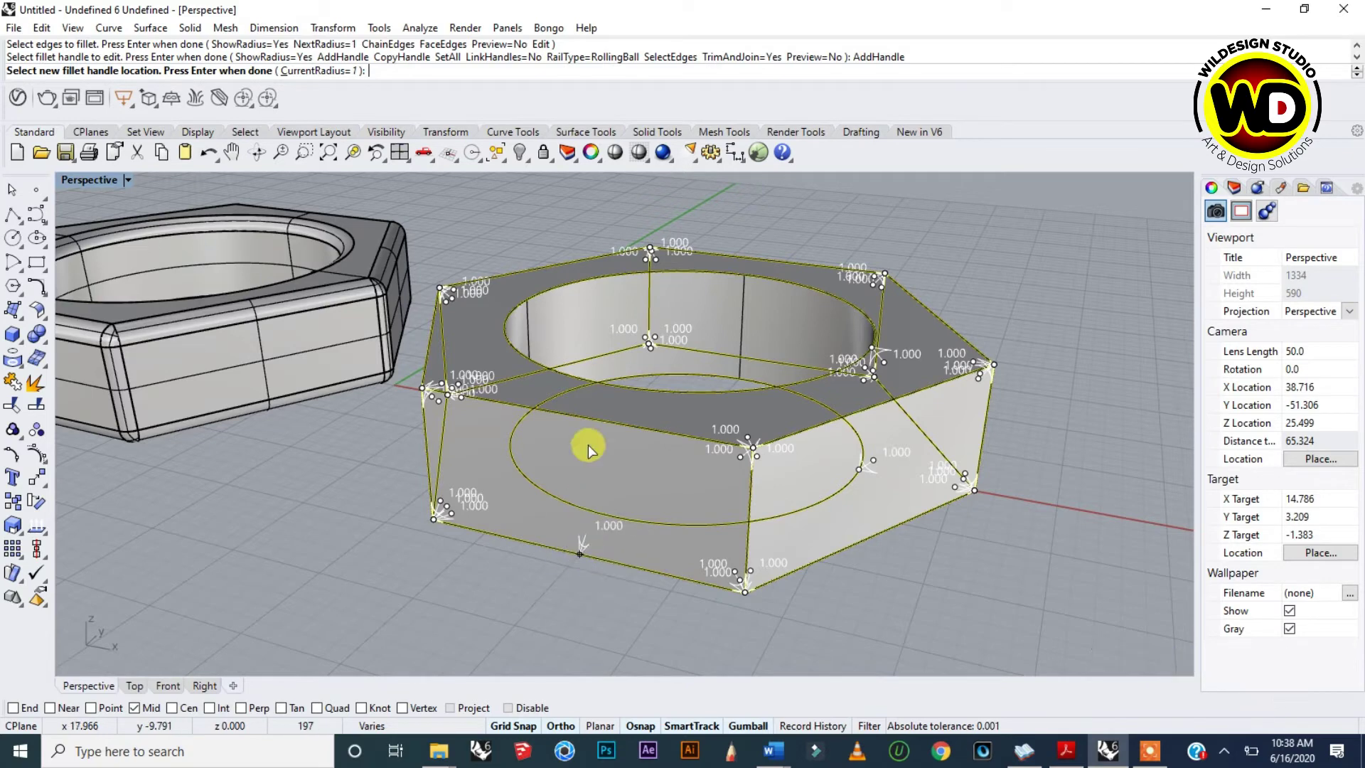
{"action": "left_click", "coordinate": [562, 392]}
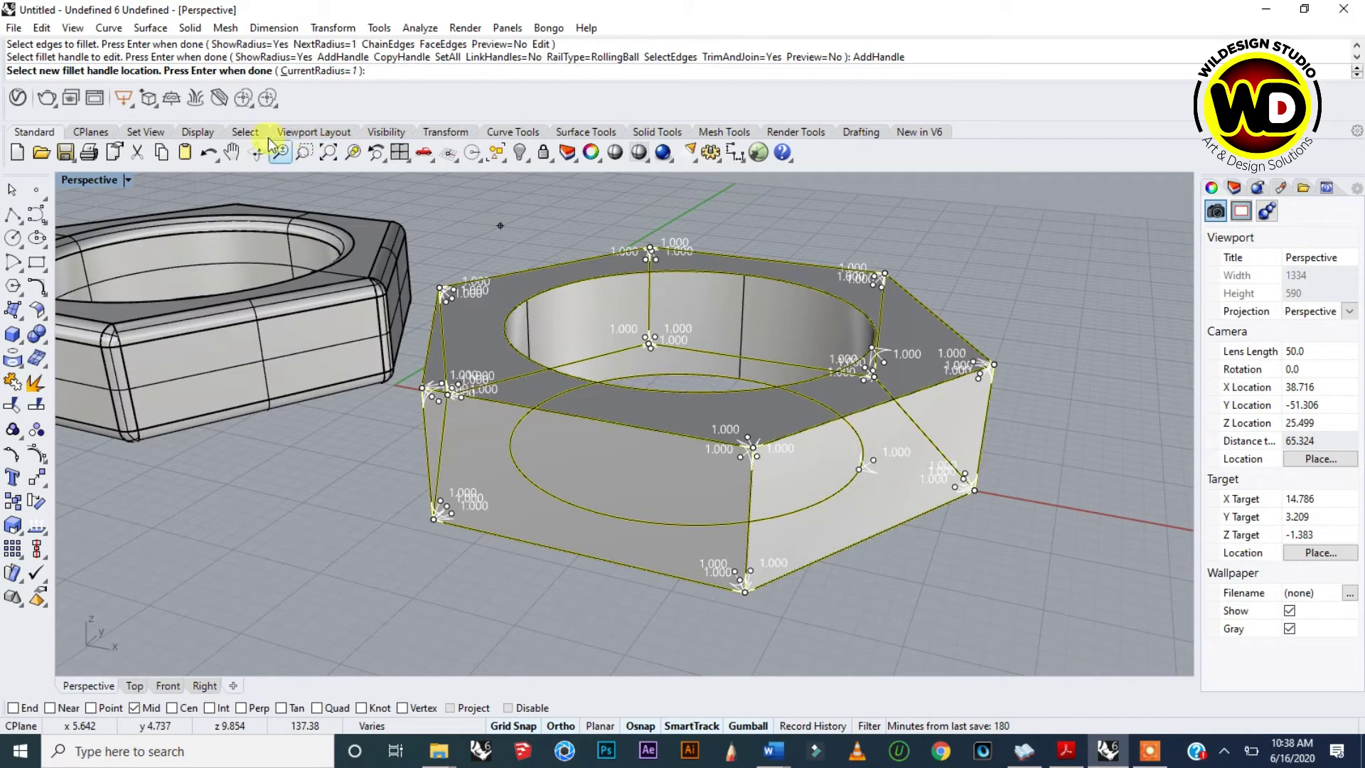
{"action": "left_click", "coordinate": [318, 71]}
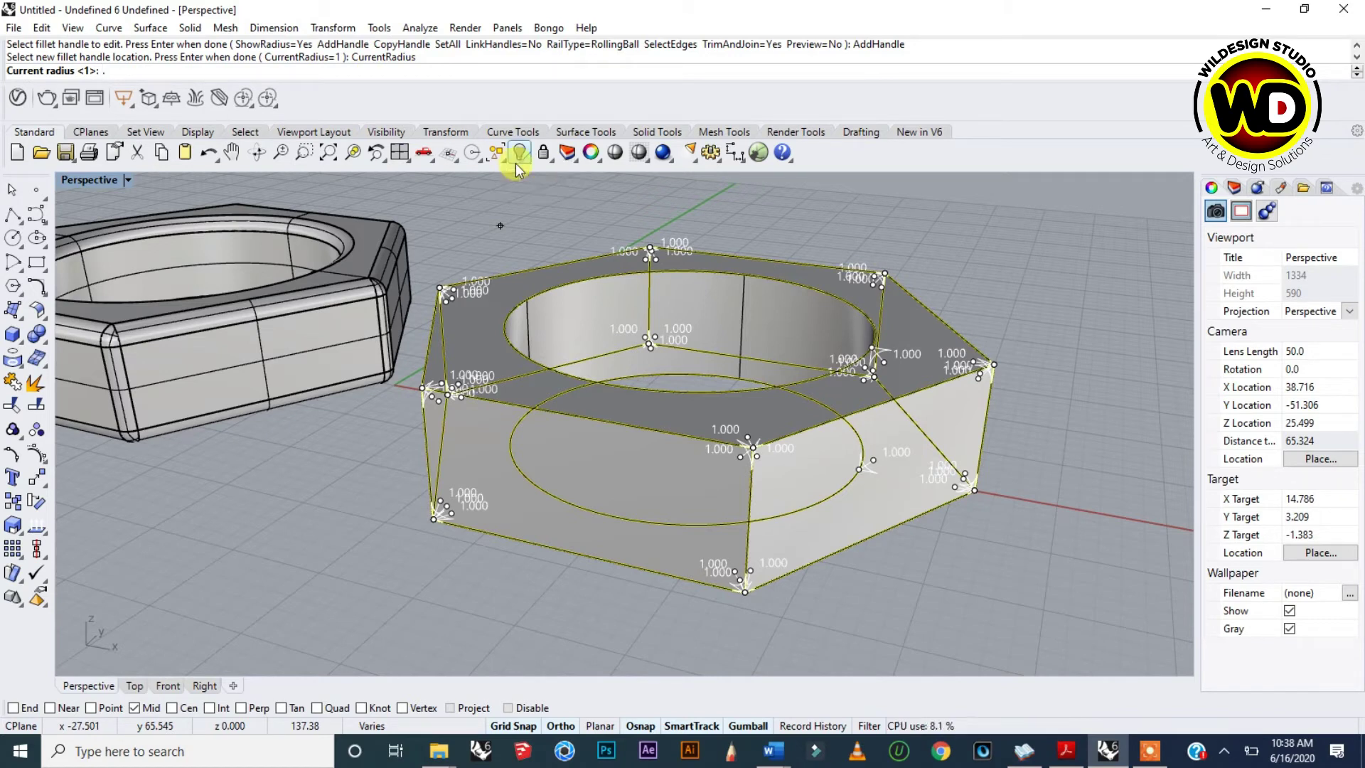
{"action": "type", "text": ".4"}
{"action": "key", "text": "Return"}
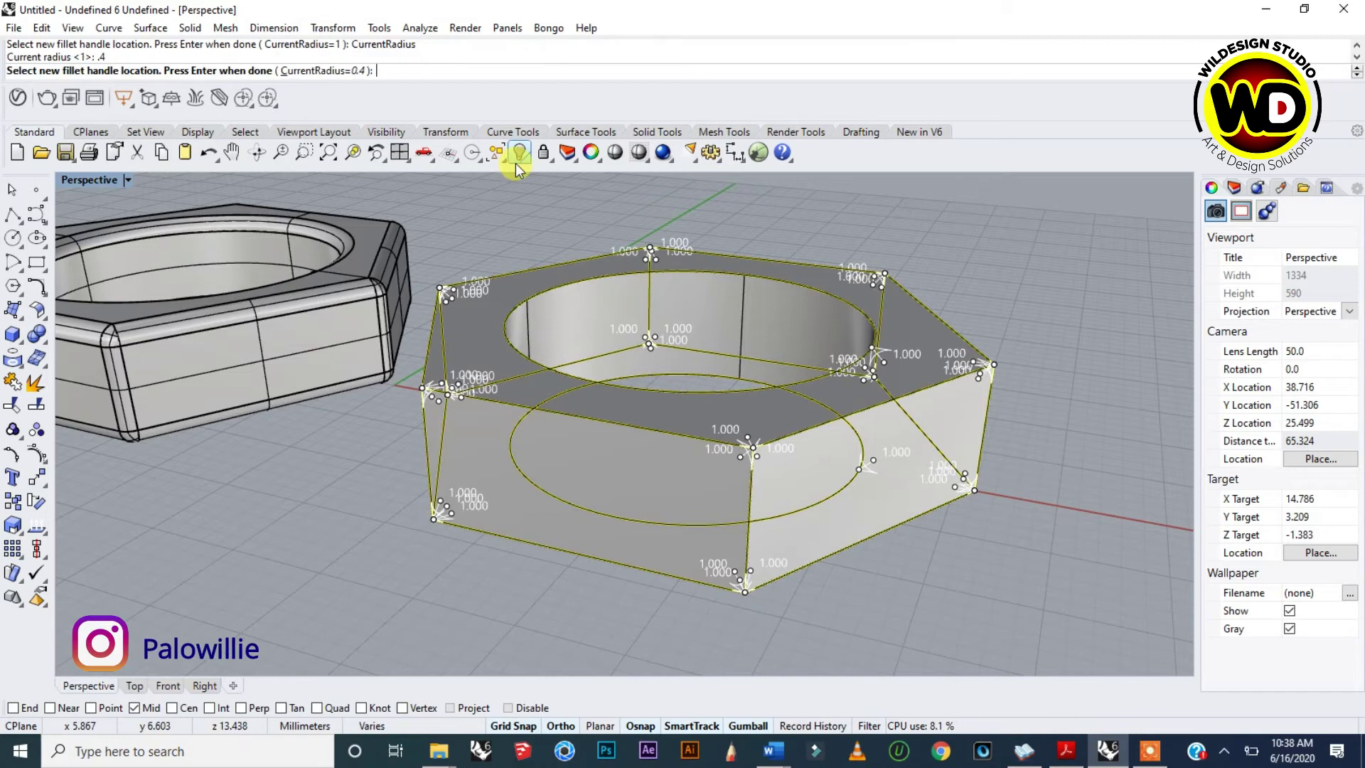
{"action": "left_click", "coordinate": [602, 421]}
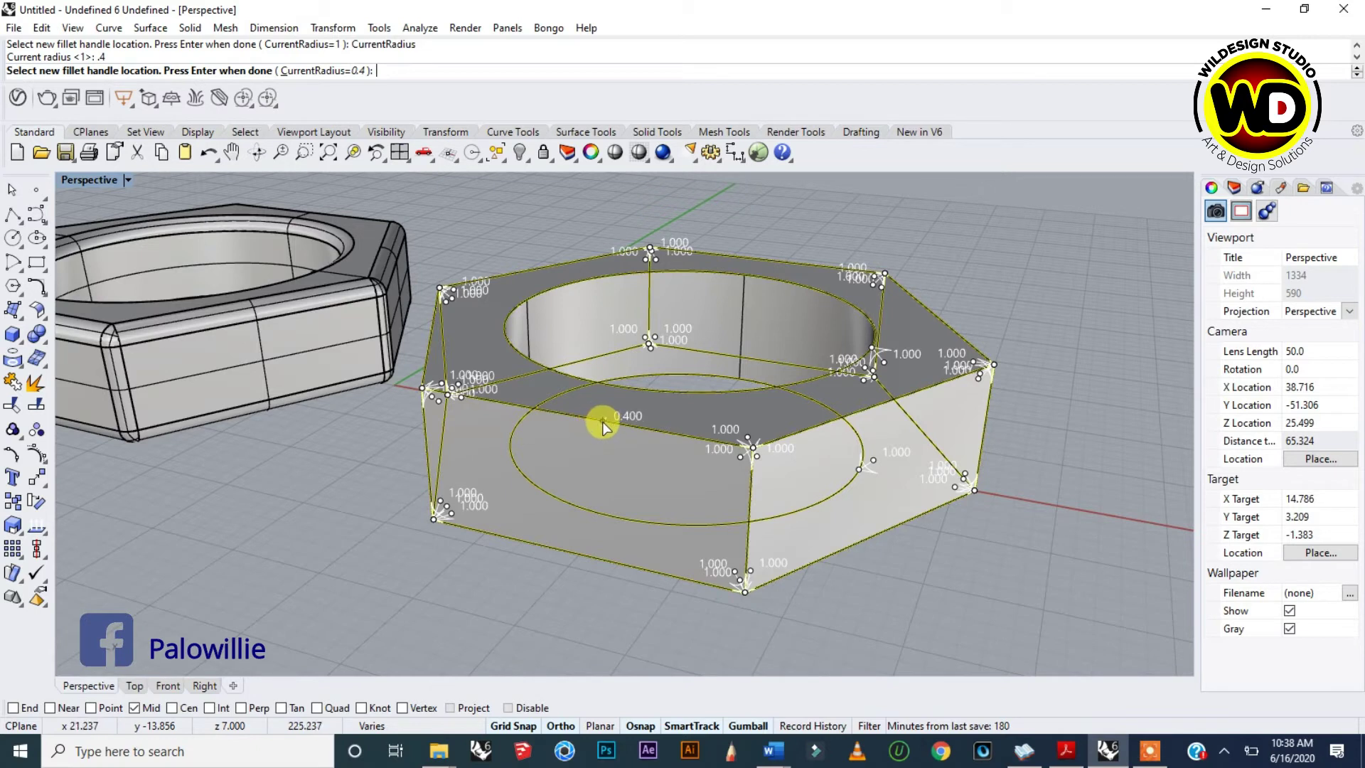
- Set the current handle radius to 0.5 and add handles at the midpoints of the front side face's four edges
{"action": "left_click", "coordinate": [319, 71]}
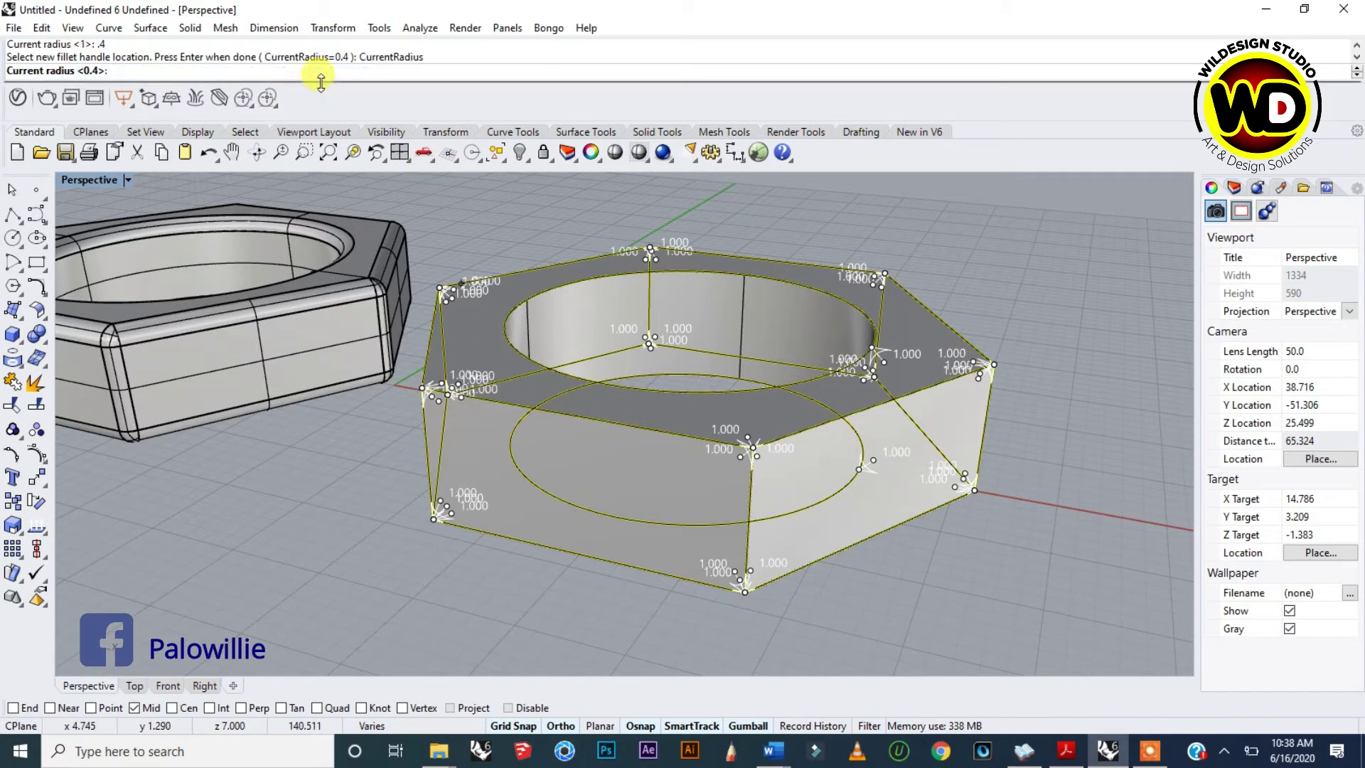
{"action": "type", "text": ".5"}
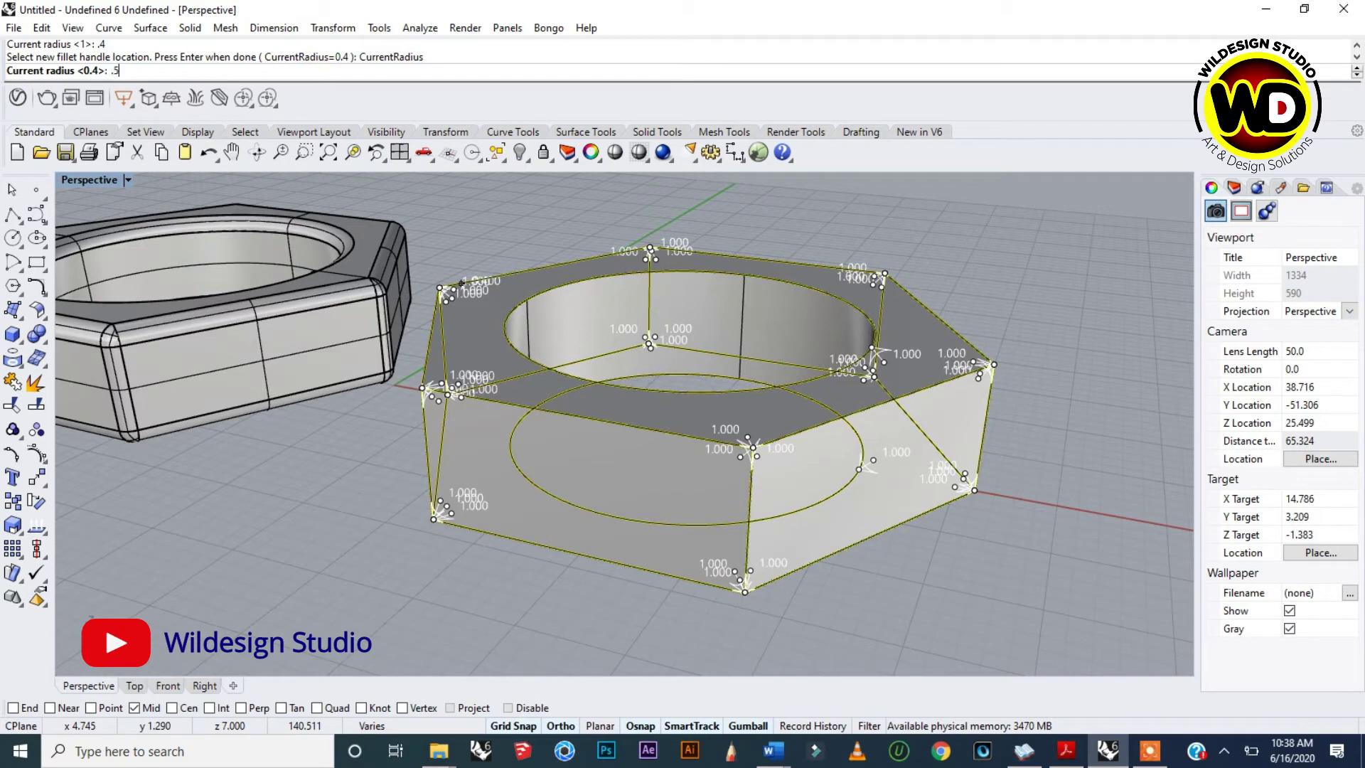
{"action": "key", "text": "Return"}
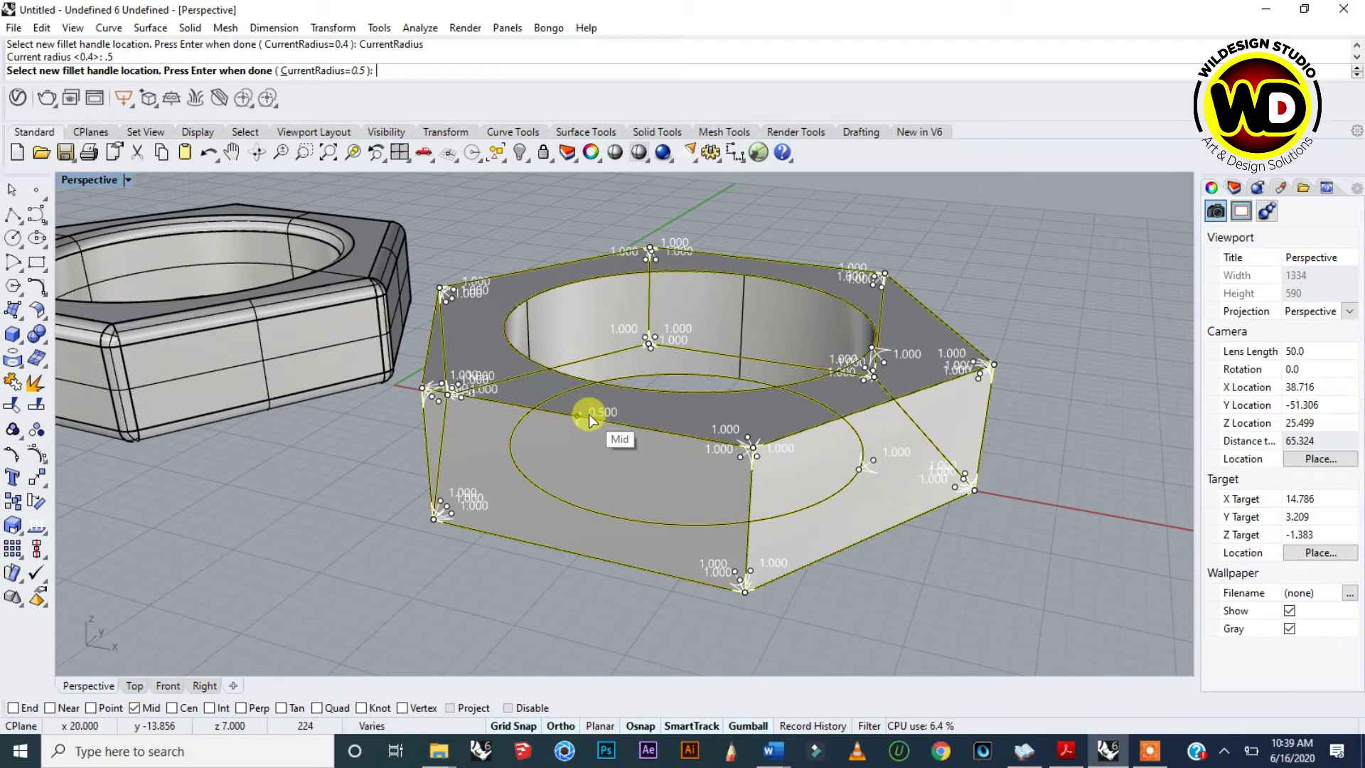
{"action": "scroll", "coordinate": [588, 413], "scroll_direction": "up", "scroll_amount": 2}
{"action": "scroll", "coordinate": [673, 331], "scroll_direction": "down", "scroll_amount": 2}
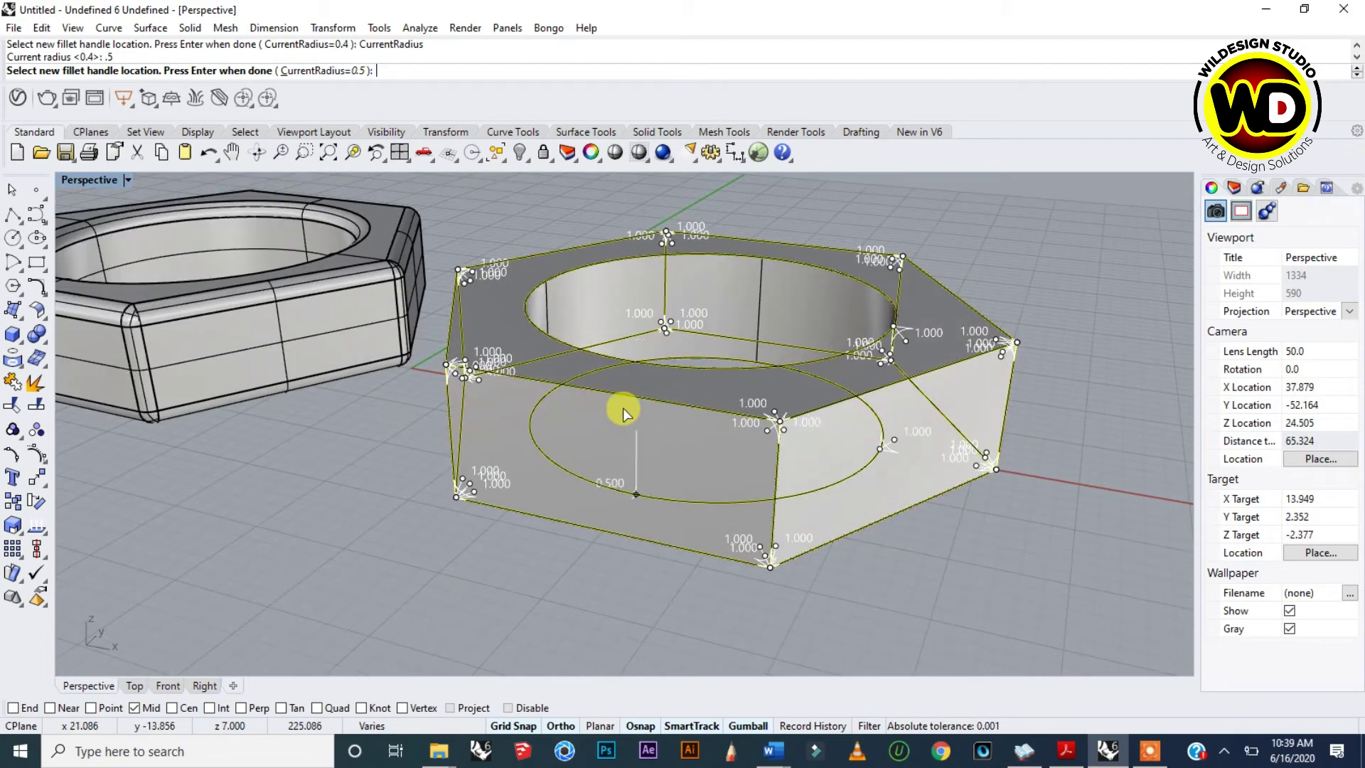
{"action": "scroll", "coordinate": [622, 408], "scroll_direction": "up", "scroll_amount": 2}
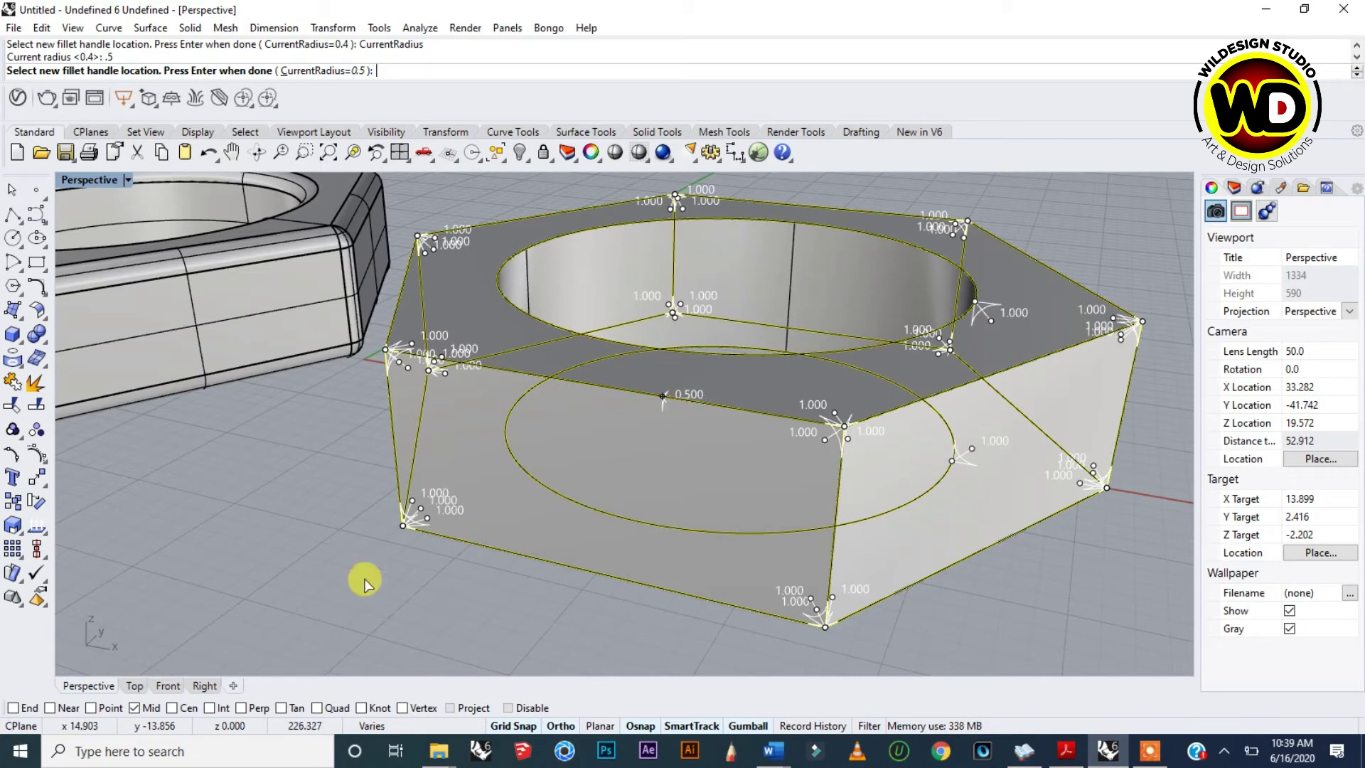
{"action": "left_click", "coordinate": [135, 707]}
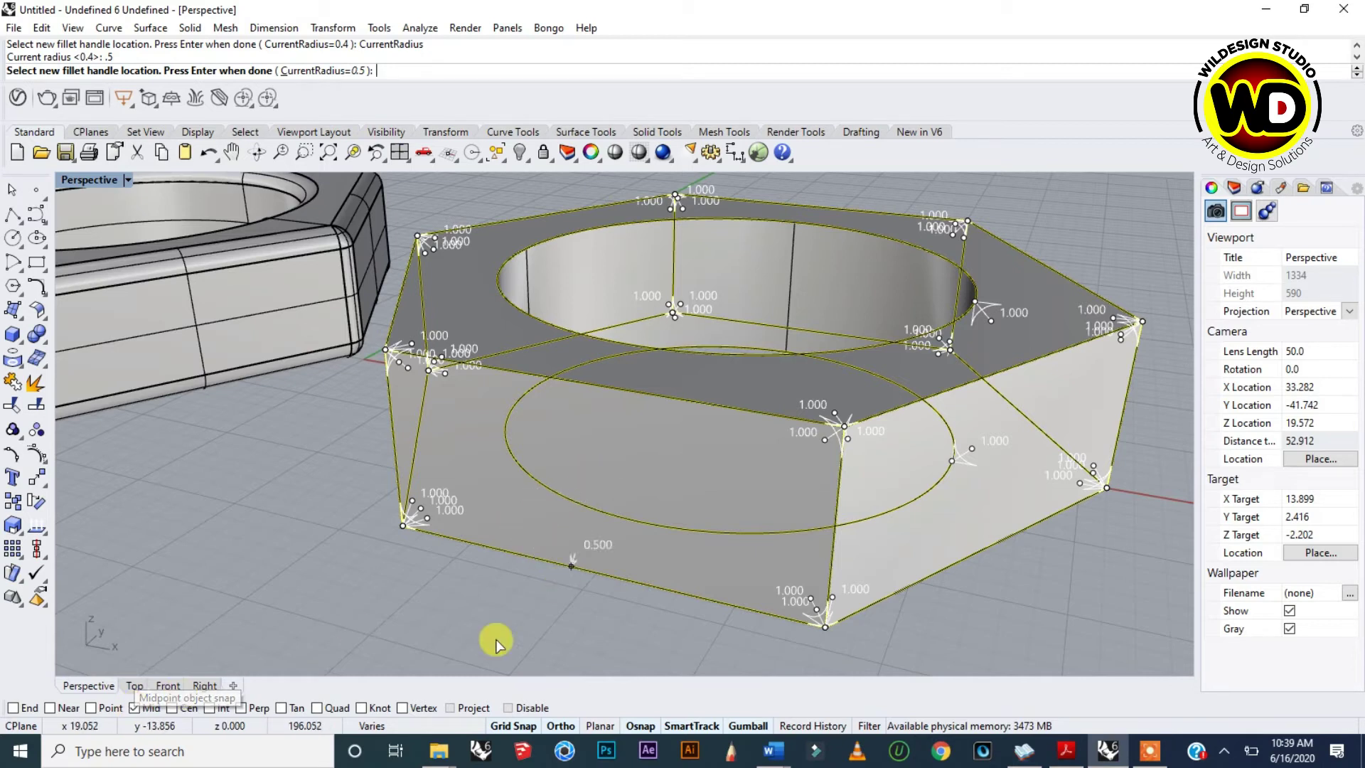
{"action": "left_click", "coordinate": [596, 386]}
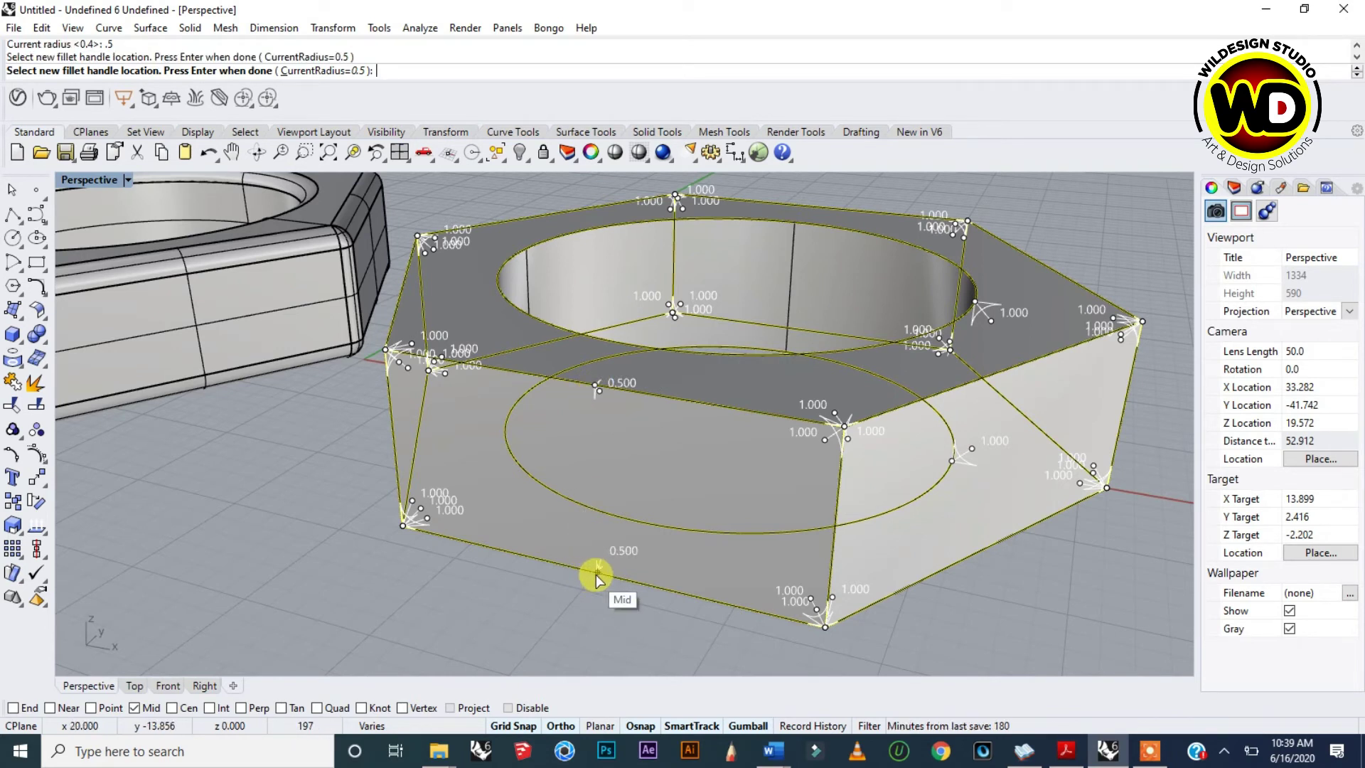
{"action": "left_click", "coordinate": [599, 568]}
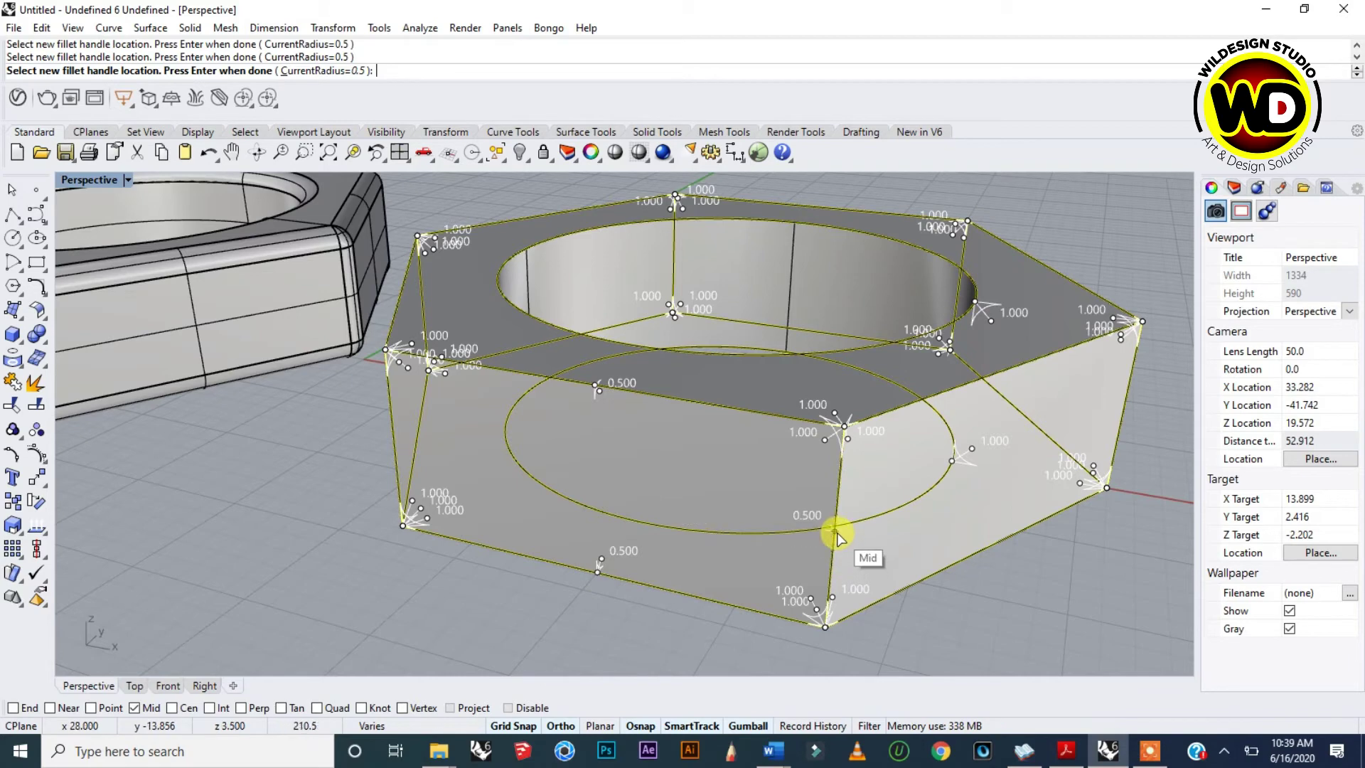
{"action": "left_click", "coordinate": [836, 529]}
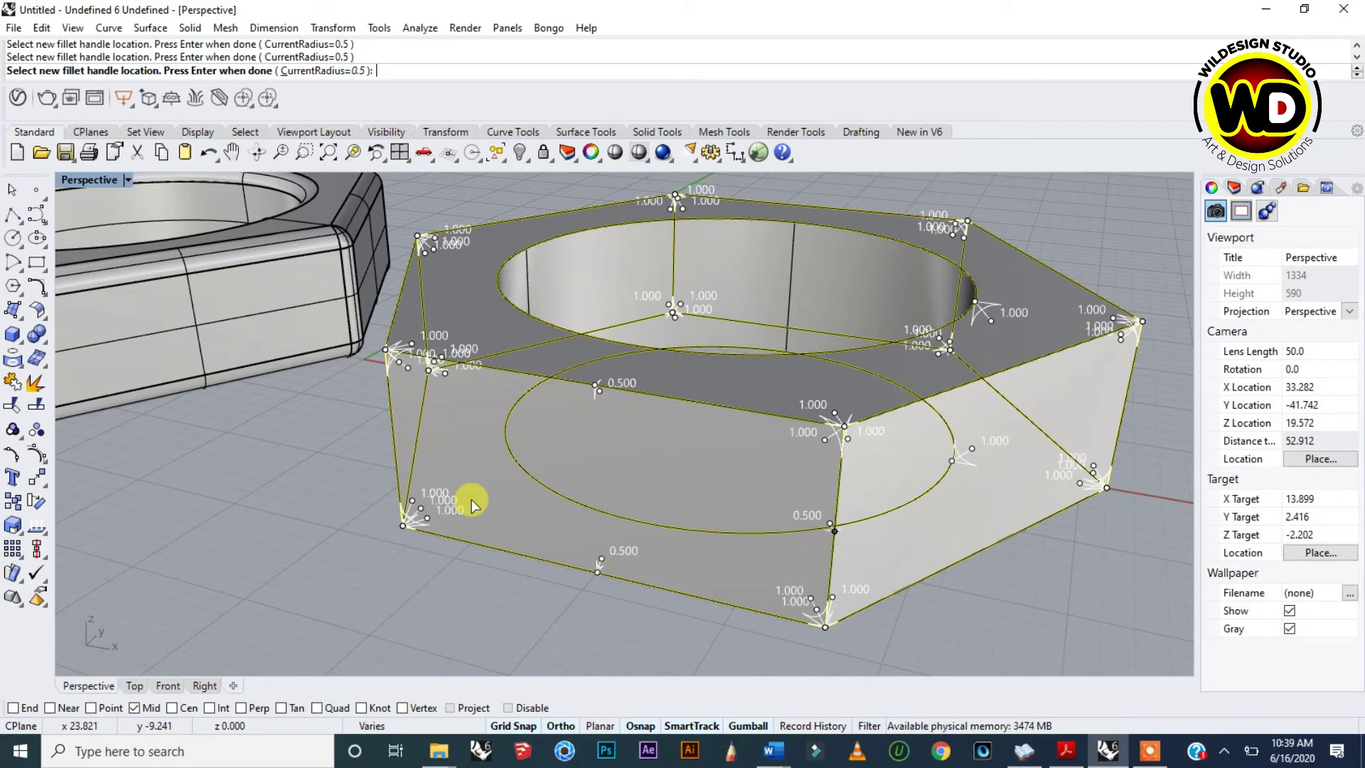
{"action": "left_click", "coordinate": [391, 446]}
- Add 0.5 radius handles at the midpoints of the upper, lower and vertical edges of the next two side faces
{"action": "right_click_drag", "start_coordinate": [391, 446], "coordinate": [561, 484]}
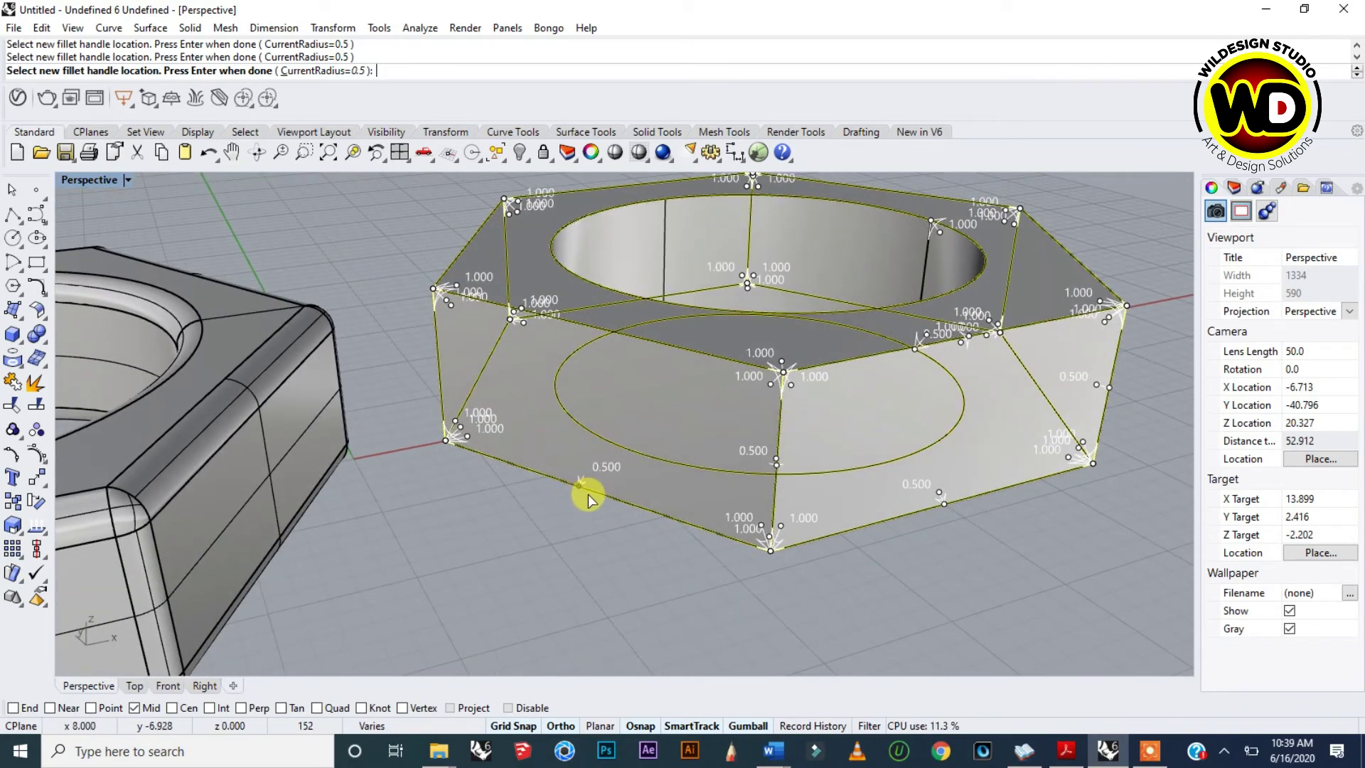
{"action": "left_click", "coordinate": [594, 484]}
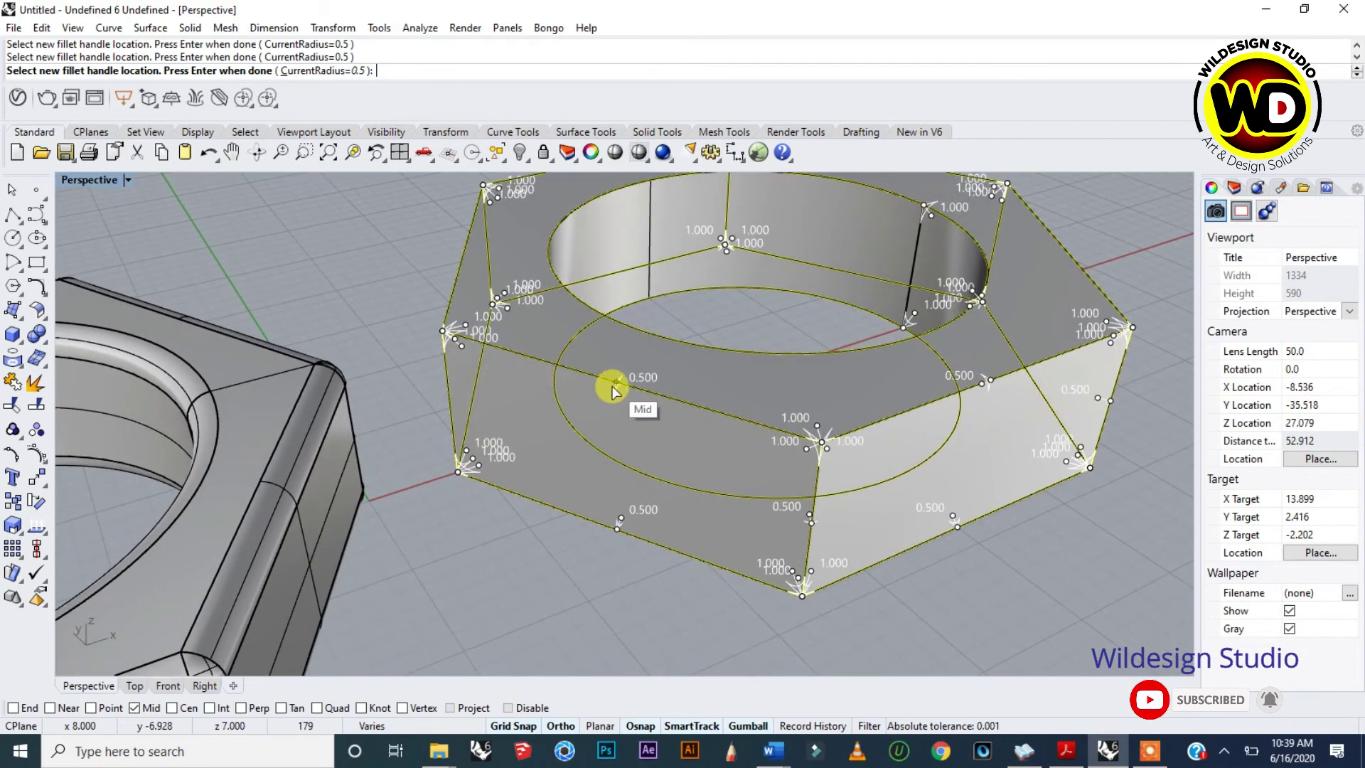
{"action": "left_click", "coordinate": [625, 386]}
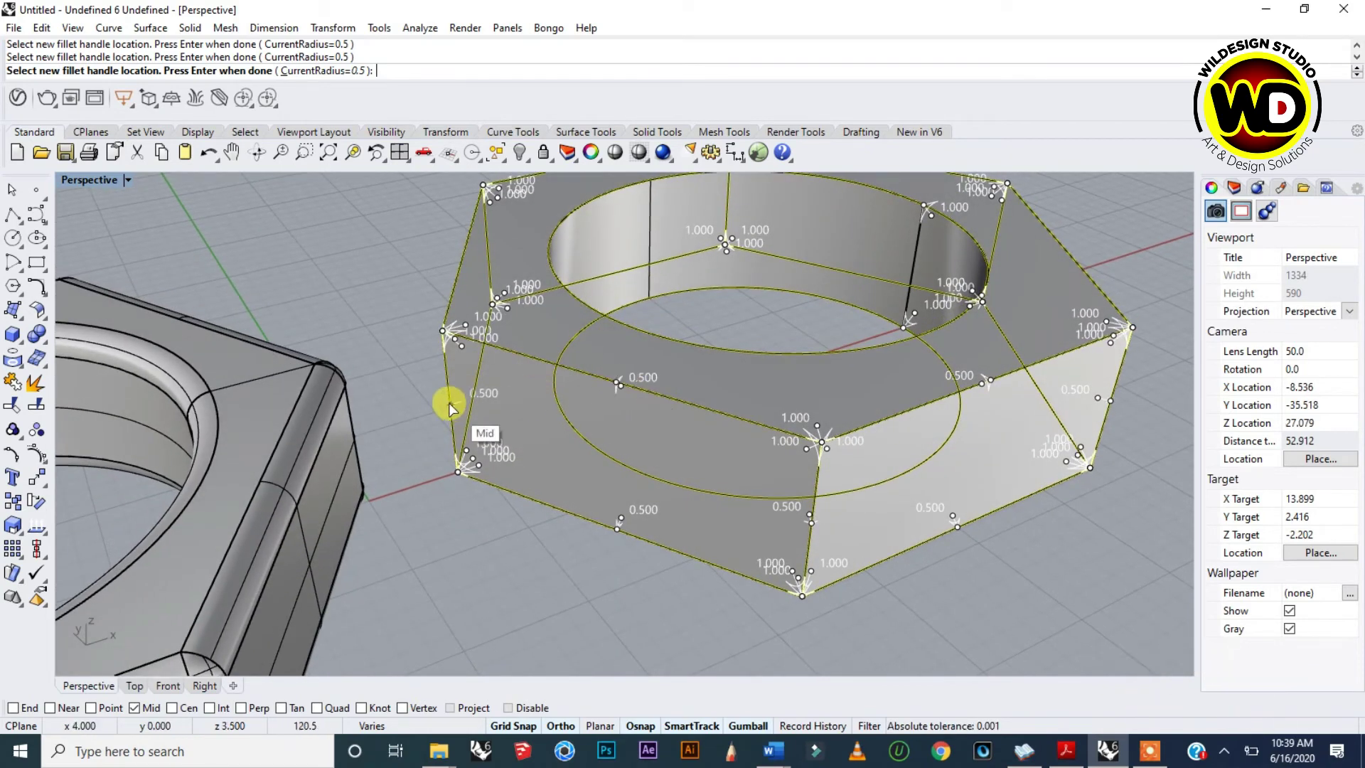
{"action": "right_click_drag", "start_coordinate": [448, 396], "coordinate": [536, 335]}
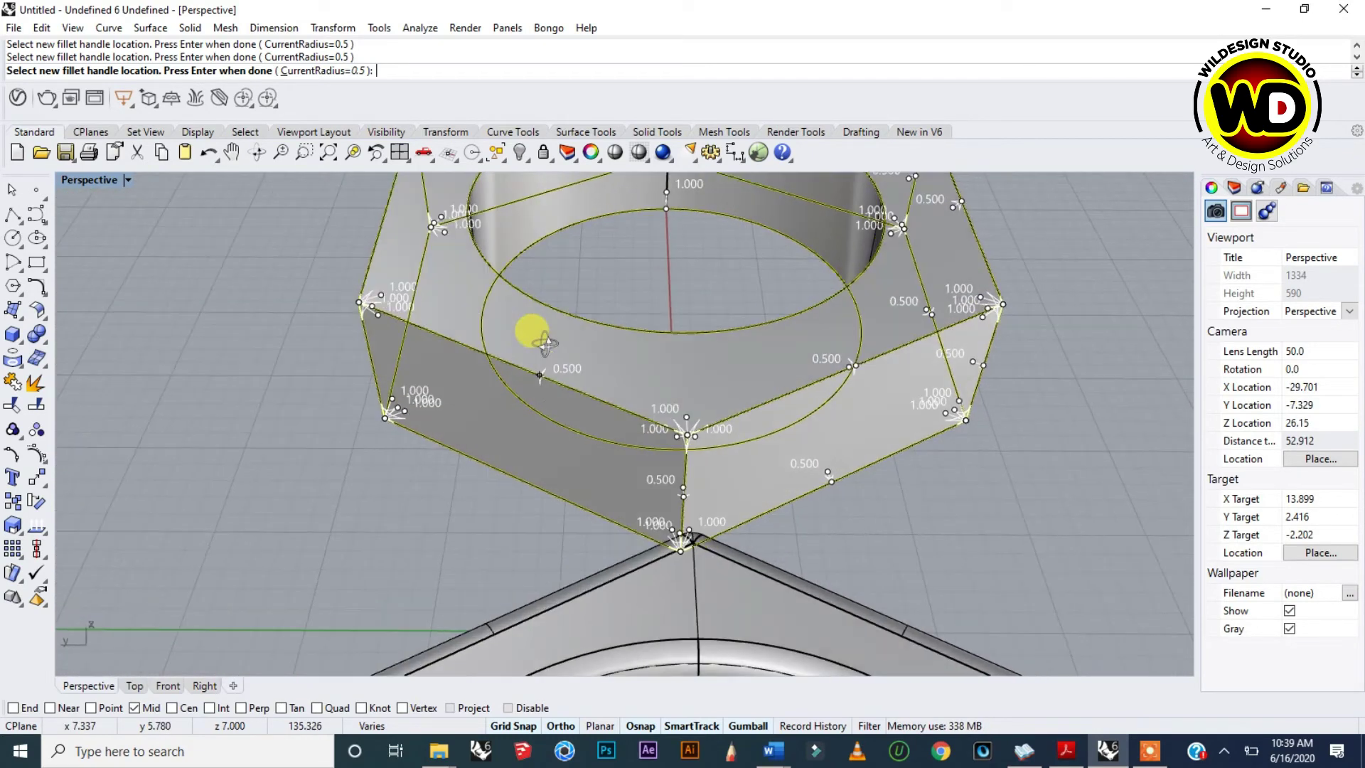
{"action": "left_click", "coordinate": [519, 370]}
{"action": "left_click", "coordinate": [524, 479]}
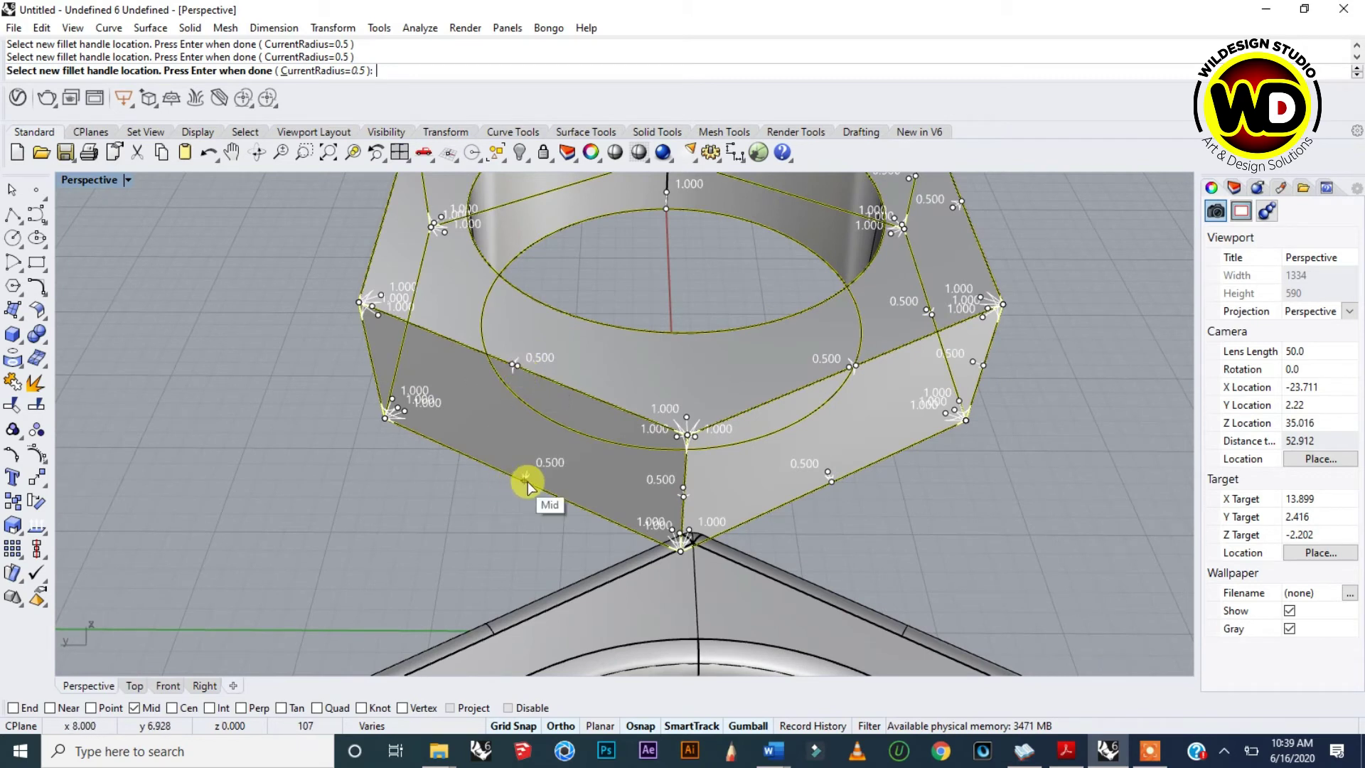
{"action": "left_click", "coordinate": [373, 368]}
- Add 0.5 radius handles at the edge midpoints of the rear side face, including its far vertical edge
{"action": "right_click_drag", "start_coordinate": [374, 367], "coordinate": [402, 393]}
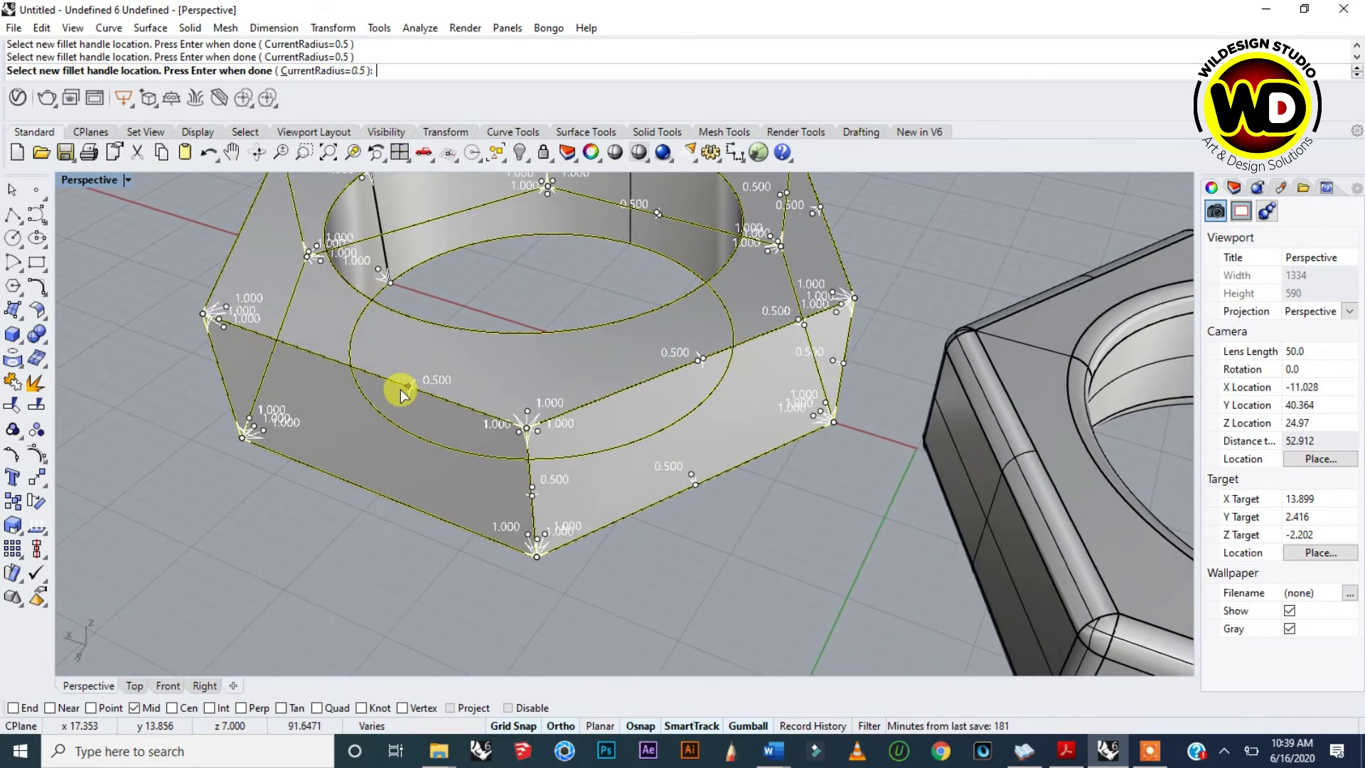
{"action": "left_click", "coordinate": [359, 370]}
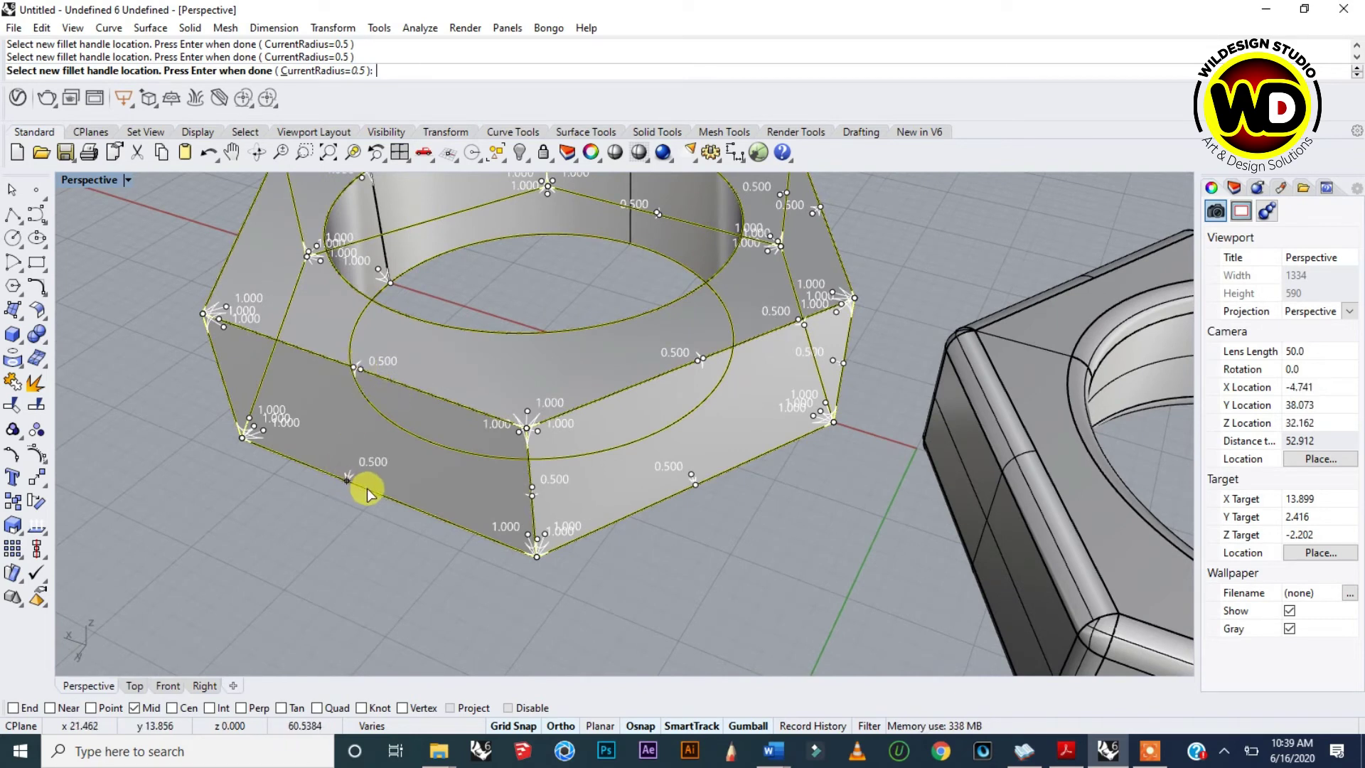
{"action": "left_click", "coordinate": [387, 500]}
{"action": "right_click_drag", "start_coordinate": [280, 457], "coordinate": [301, 488]}
{"action": "left_click", "coordinate": [255, 482]}
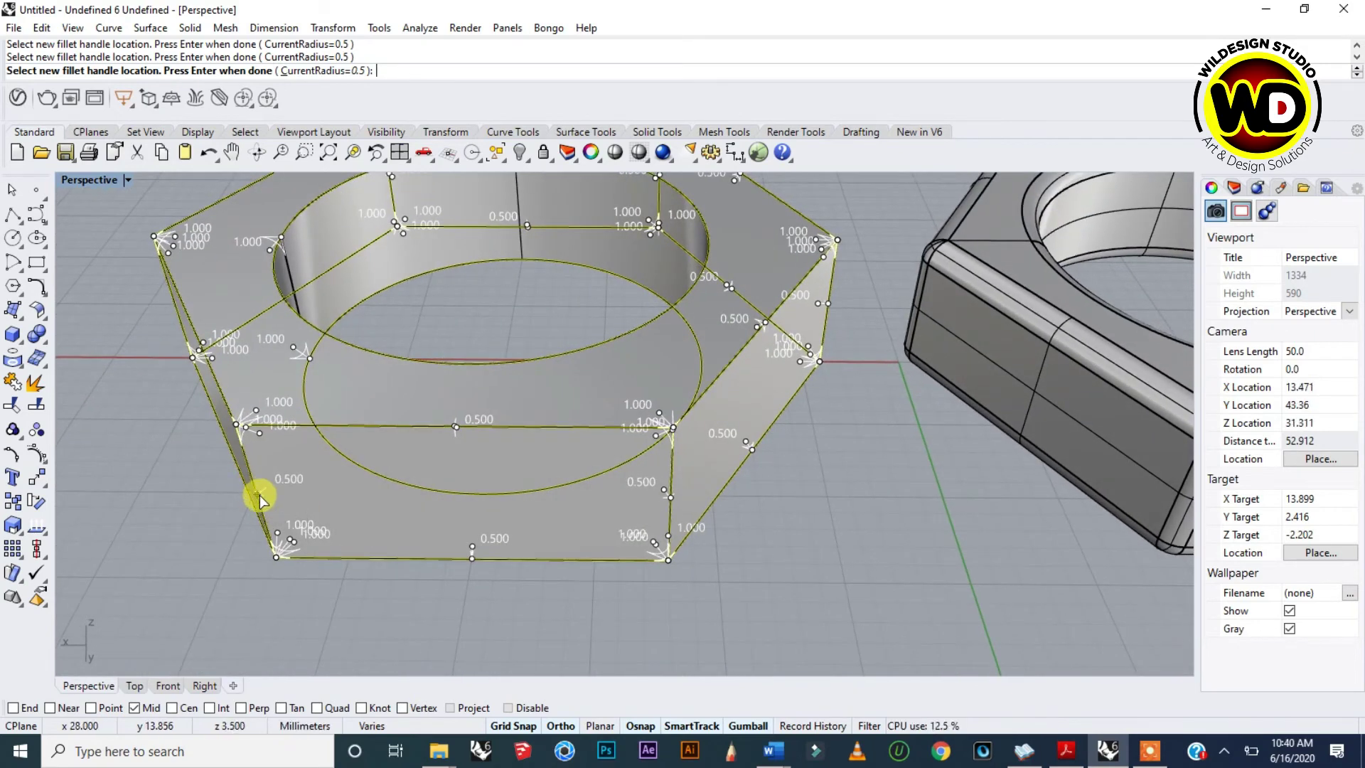
- Add 0.5 radius handles at the midpoints of the remaining outer edges on the nut's last two side faces
{"action": "mouse_move", "coordinate": [320, 457]}
{"action": "right_mouse_down"}
{"action": "mouse_move", "coordinate": [355, 460]}
{"action": "mouse_move", "coordinate": [280, 381]}
{"action": "mouse_move", "coordinate": [323, 445]}
{"action": "right_mouse_up"}
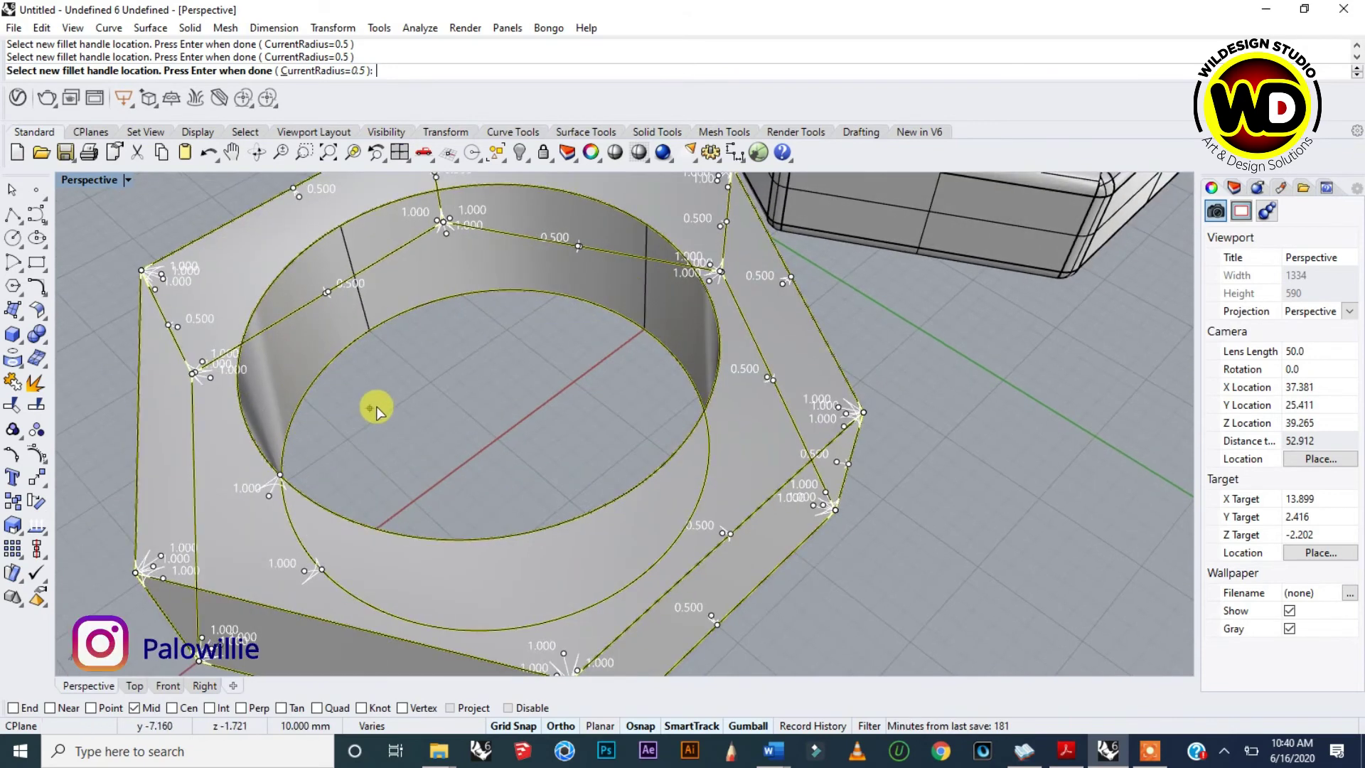
{"action": "scroll", "coordinate": [376, 408], "scroll_direction": "down", "scroll_amount": 2}
{"action": "scroll", "coordinate": [373, 590], "scroll_direction": "up", "scroll_amount": 2}
{"action": "right_click_drag", "start_coordinate": [374, 587], "coordinate": [388, 500]}
{"action": "left_click_drag", "start_coordinate": [422, 470], "coordinate": [369, 466]}
{"action": "left_click", "coordinate": [373, 601]}
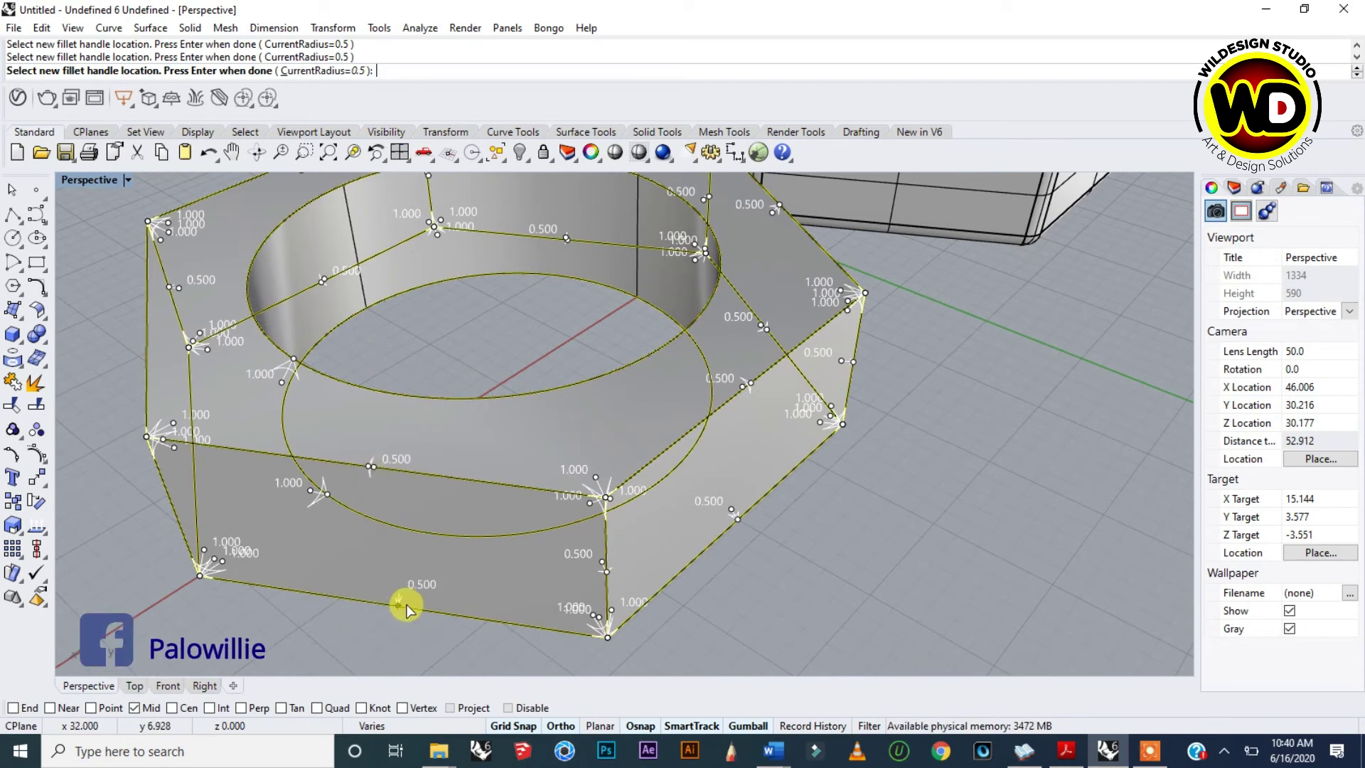
{"action": "scroll", "coordinate": [405, 581], "scroll_direction": "down", "scroll_amount": 4}
{"action": "right_click_drag", "start_coordinate": [422, 546], "coordinate": [405, 555]}
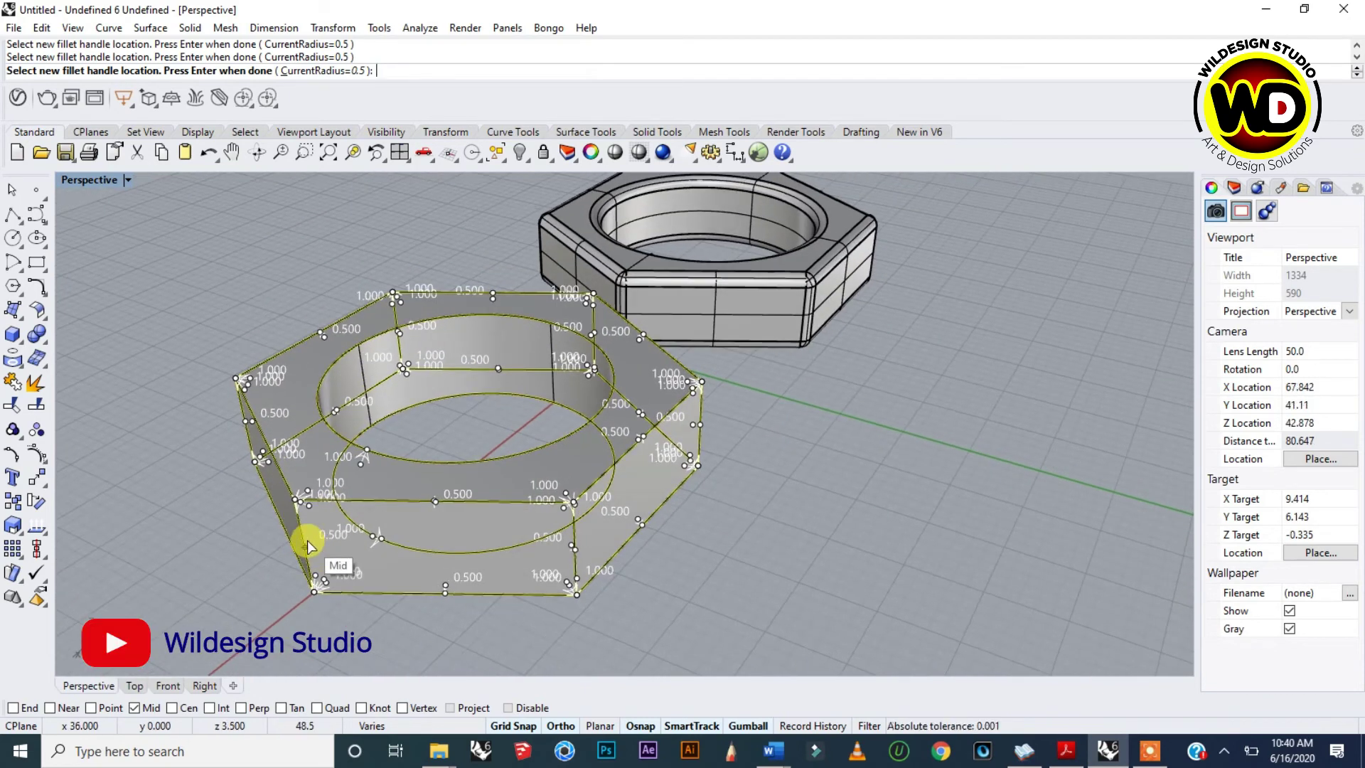
{"action": "right_click_drag", "start_coordinate": [307, 541], "coordinate": [378, 563]}
{"action": "left_click", "coordinate": [364, 555]}
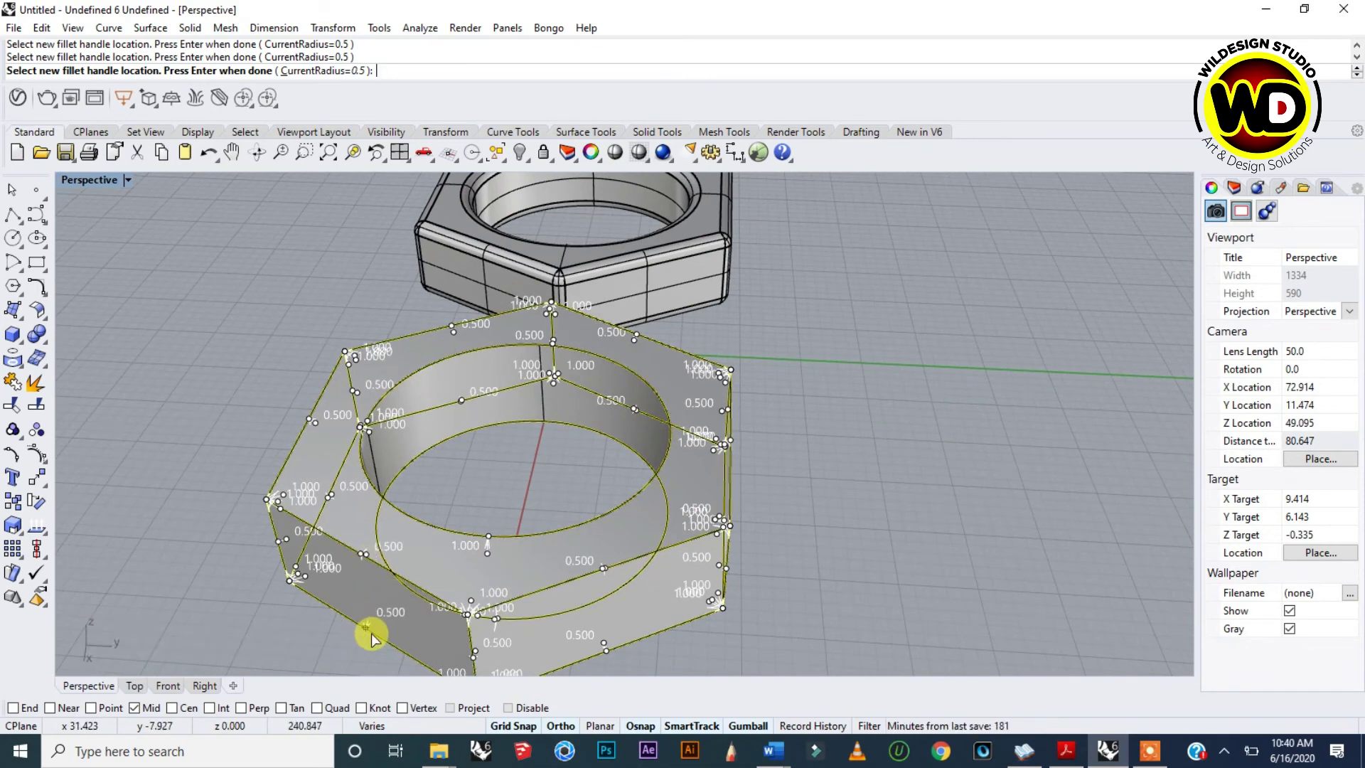
- Check the handles around the second nut, finish adding them, and apply the variable-radius edge fillet
{"action": "scroll", "coordinate": [354, 574], "scroll_direction": "down", "scroll_amount": 3}
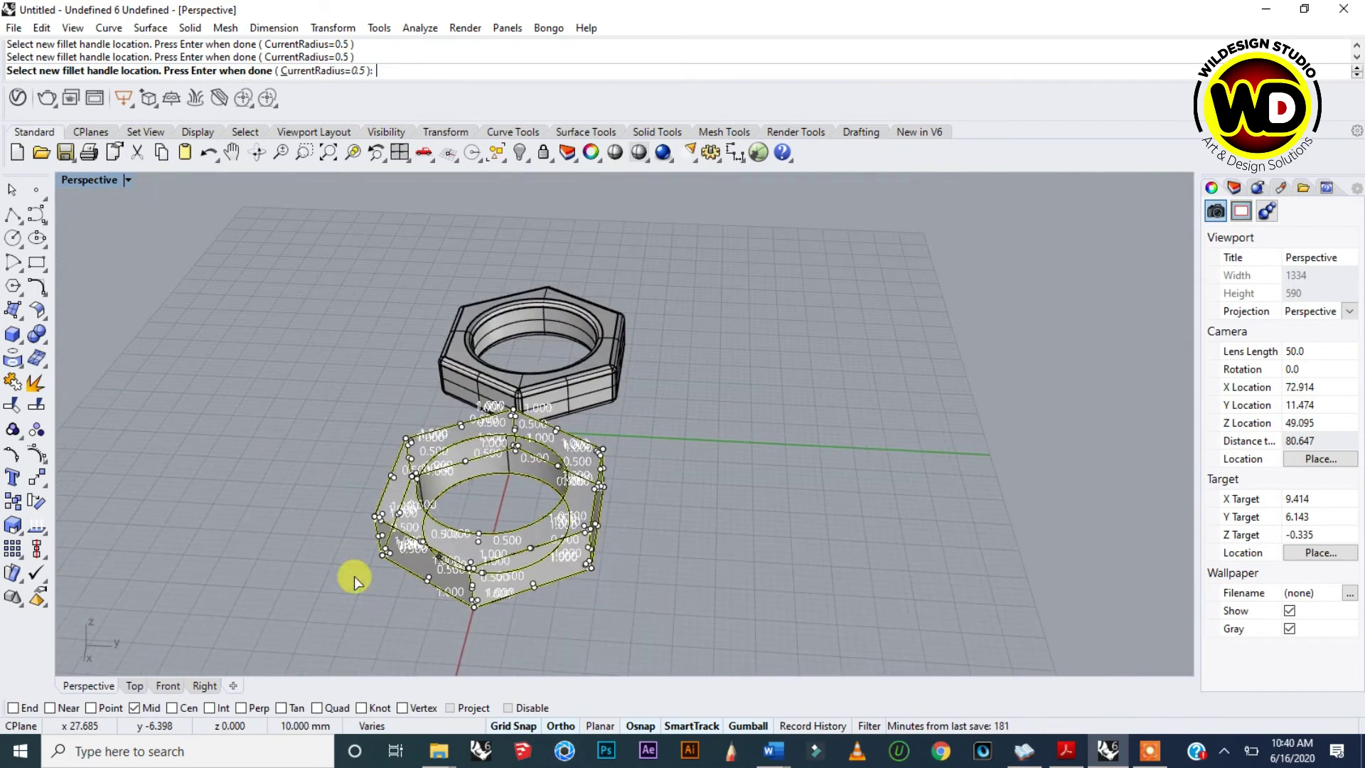
{"action": "scroll", "coordinate": [348, 558], "scroll_direction": "up", "scroll_amount": 5}
{"action": "scroll", "coordinate": [399, 540], "scroll_direction": "down", "scroll_amount": 1}
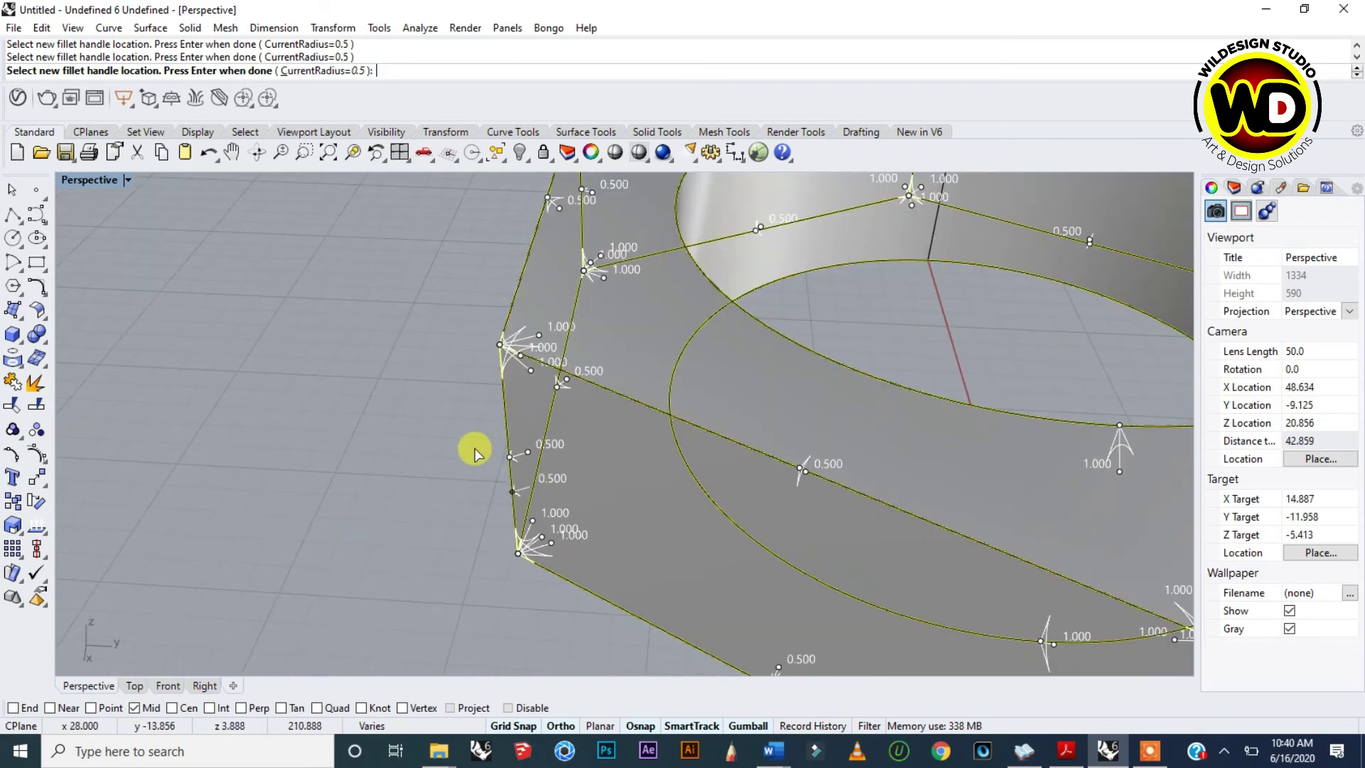
{"action": "scroll", "coordinate": [455, 437], "scroll_direction": "down", "scroll_amount": 4}
{"action": "right_click_drag", "start_coordinate": [543, 471], "coordinate": [806, 429]}
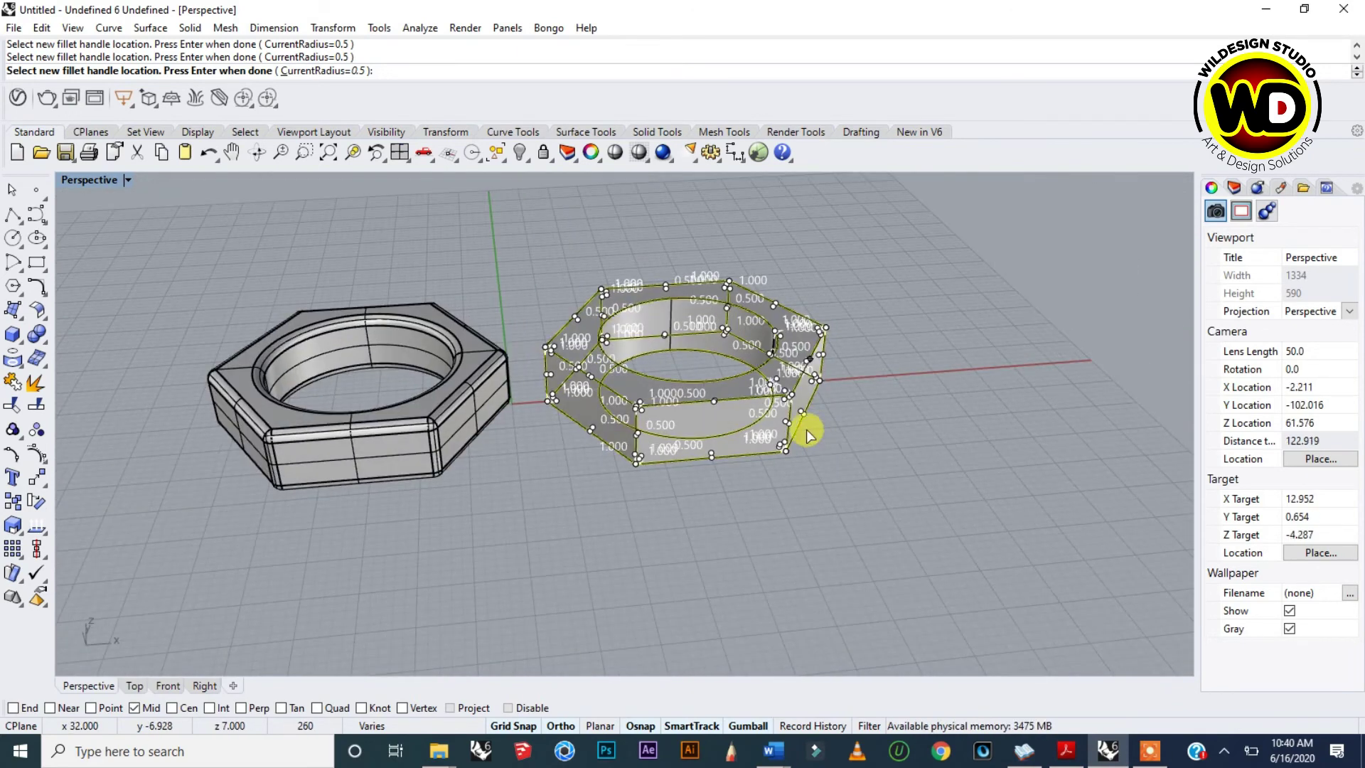
{"action": "scroll", "coordinate": [793, 333], "scroll_direction": "up", "scroll_amount": 1}
{"action": "right_click_drag", "start_coordinate": [797, 336], "coordinate": [673, 339]}
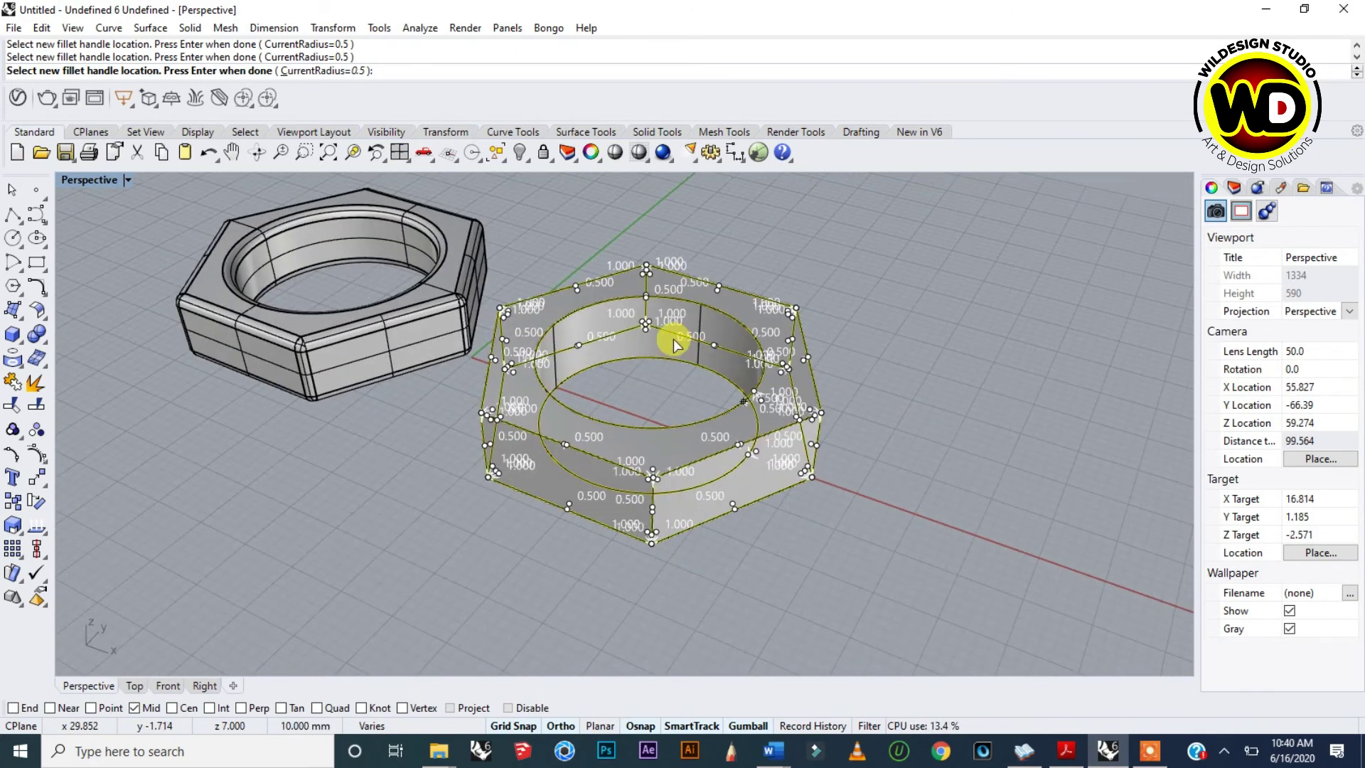
{"action": "key", "text": "Return"}
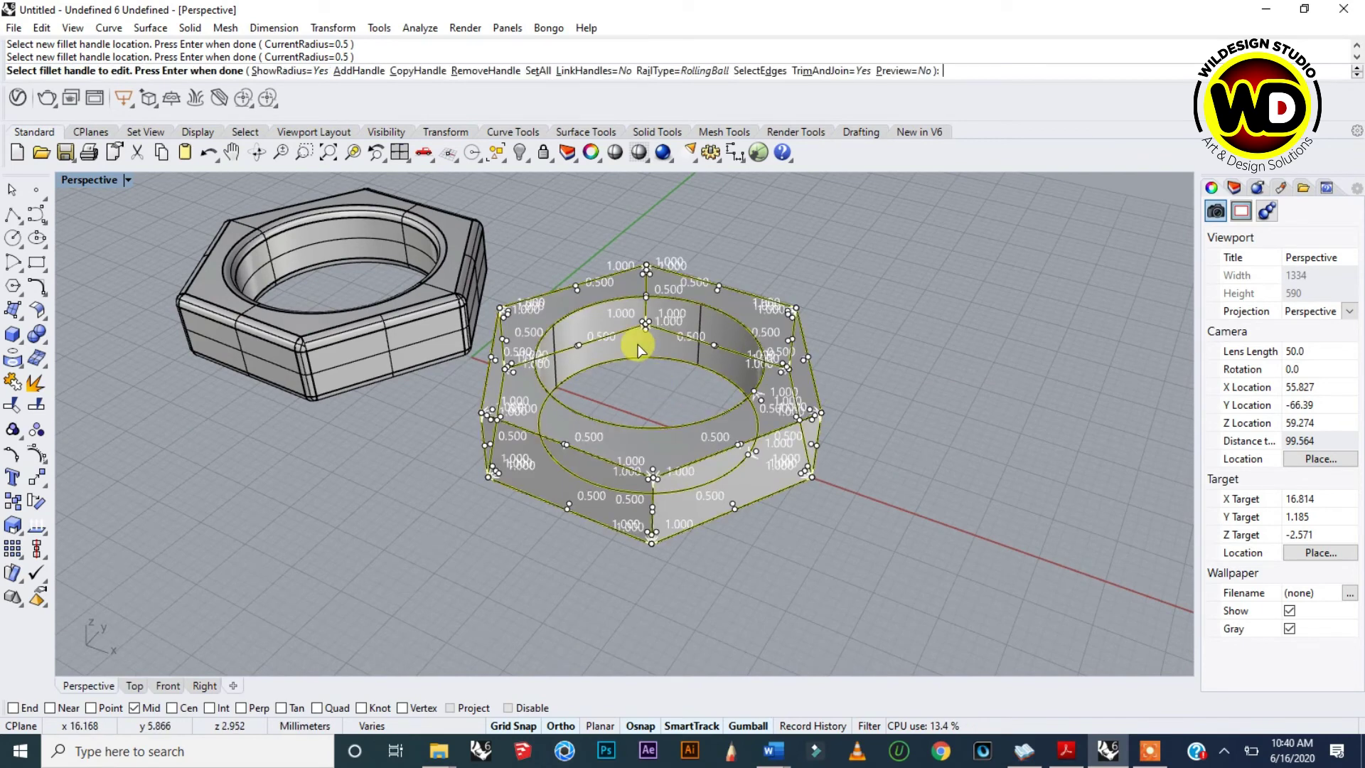
{"action": "scroll", "coordinate": [638, 344], "scroll_direction": "up", "scroll_amount": 4}
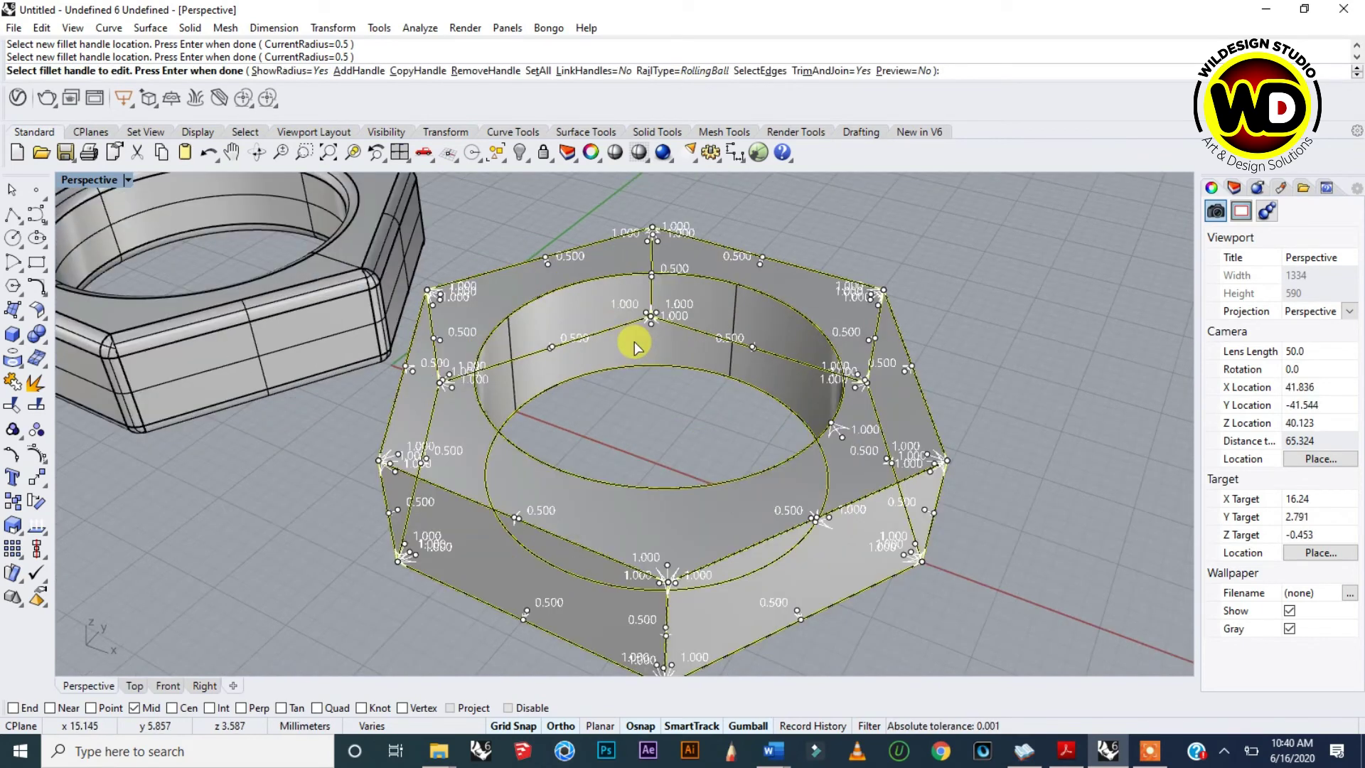
{"action": "key", "text": "Return"}
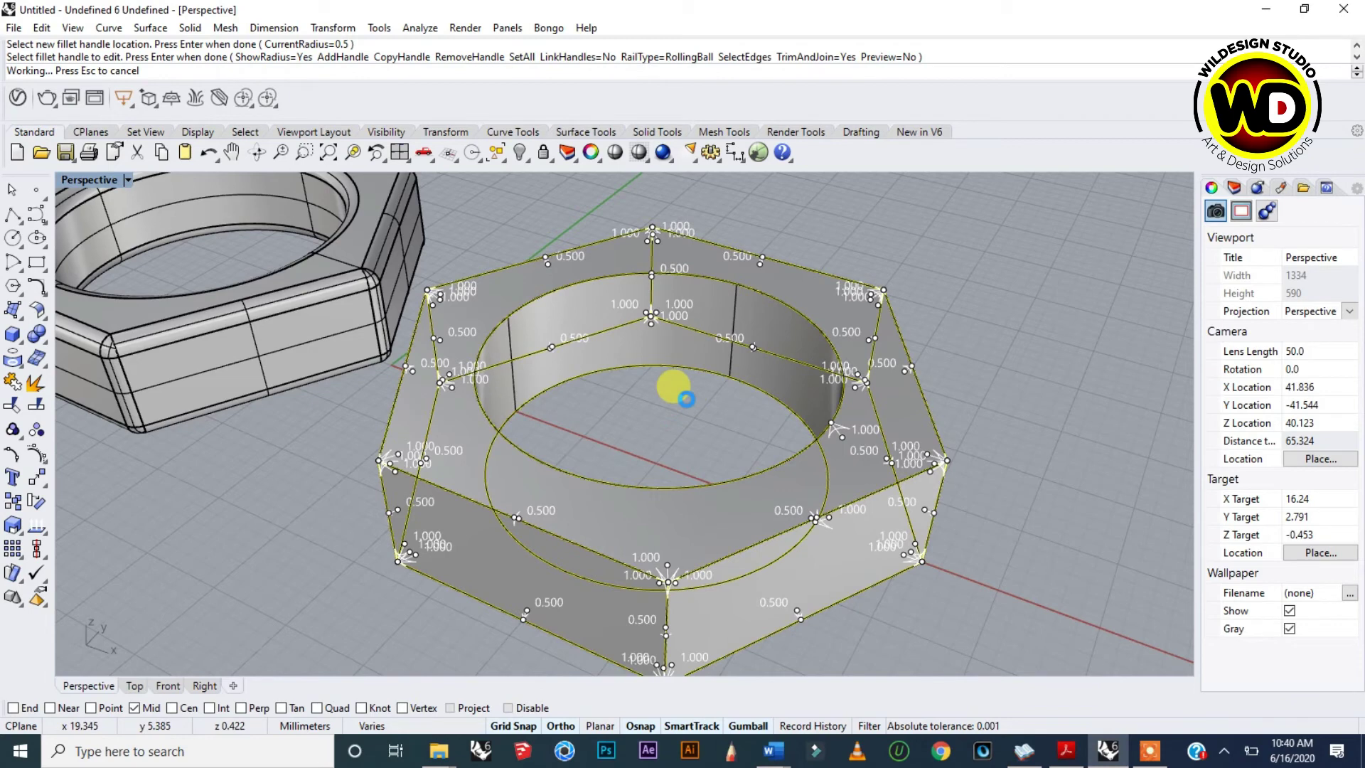
- Examine the variable-radius fillets on the second nut and compare them with the first nut's constant fillets
{"action": "scroll", "coordinate": [675, 346], "scroll_direction": "down", "scroll_amount": 2}
{"action": "right_click_drag", "start_coordinate": [673, 343], "coordinate": [666, 405]}
{"action": "scroll", "coordinate": [668, 388], "scroll_direction": "up", "scroll_amount": 2}
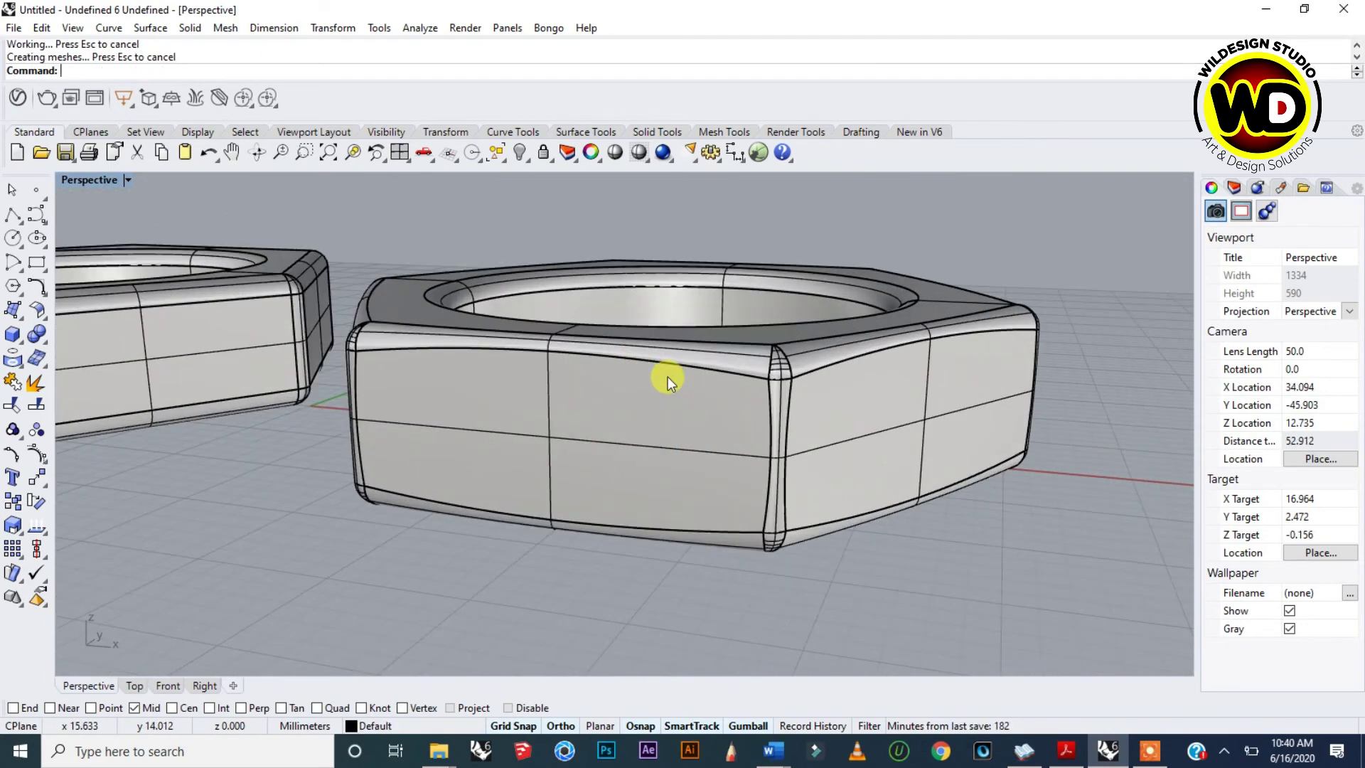
{"action": "scroll", "coordinate": [703, 360], "scroll_direction": "down", "scroll_amount": 1}
{"action": "right_click_drag", "start_coordinate": [704, 360], "coordinate": [658, 377]}
{"action": "scroll", "coordinate": [658, 378], "scroll_direction": "down", "scroll_amount": 2}
{"action": "right_click_drag", "start_coordinate": [552, 386], "coordinate": [406, 386]}
{"action": "scroll", "coordinate": [413, 385], "scroll_direction": "up", "scroll_amount": 2}
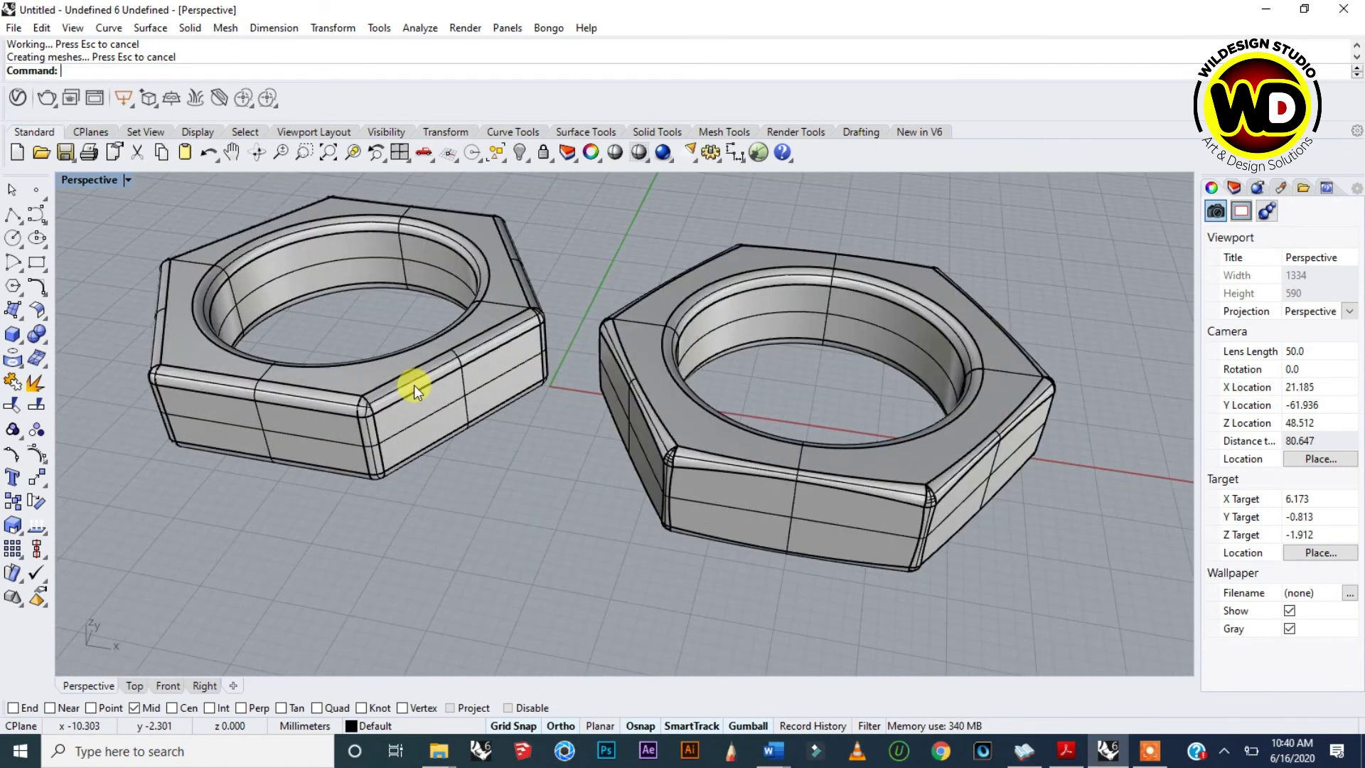
- Examine the constant-radius fillets on the first nut and the tapering corner fillets on the second nut up close
{"action": "scroll", "coordinate": [414, 385], "scroll_direction": "up", "scroll_amount": 2}
{"action": "scroll", "coordinate": [765, 501], "scroll_direction": "up", "scroll_amount": 3}
{"action": "scroll", "coordinate": [751, 407], "scroll_direction": "down", "scroll_amount": 2}
{"action": "scroll", "coordinate": [729, 402], "scroll_direction": "down", "scroll_amount": 2}
{"action": "scroll", "coordinate": [390, 378], "scroll_direction": "up", "scroll_amount": 3}
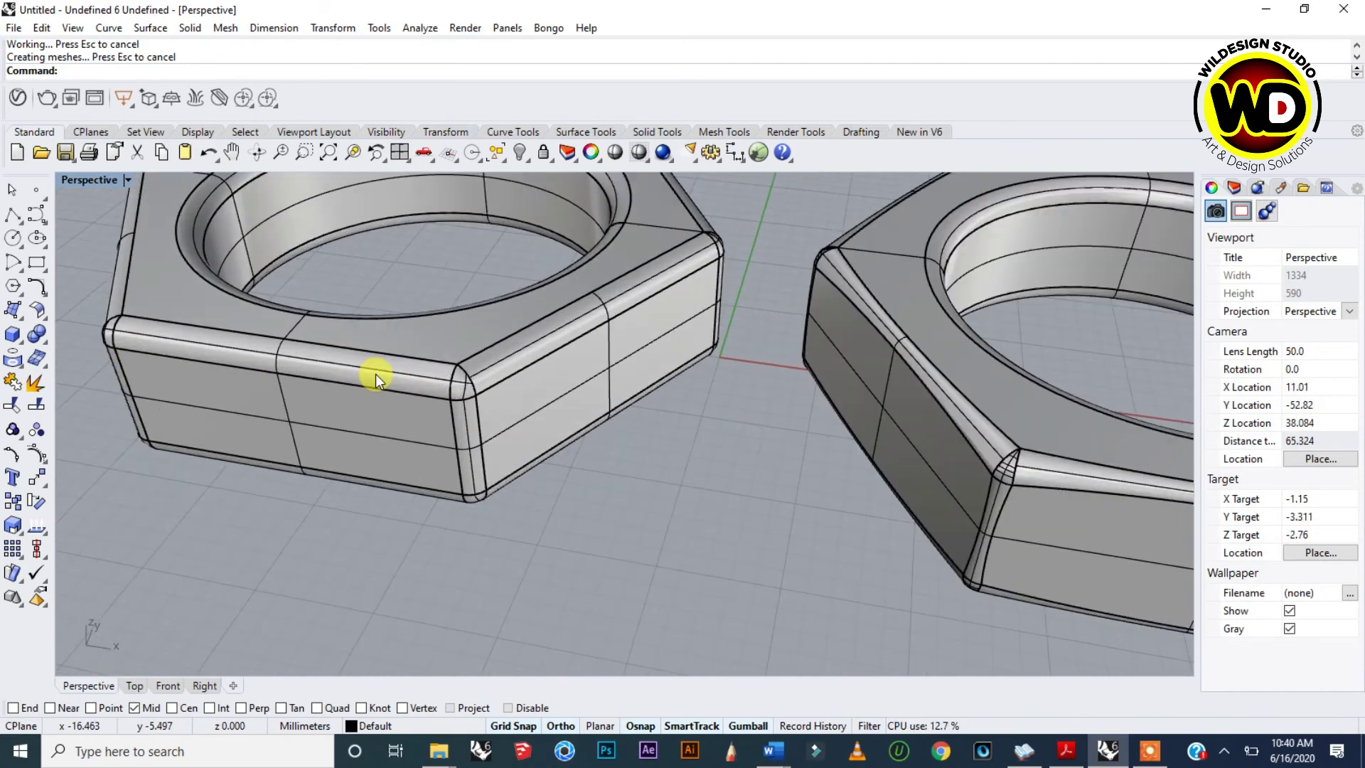
{"action": "scroll", "coordinate": [659, 472], "scroll_direction": "down", "scroll_amount": 2}
{"action": "scroll", "coordinate": [569, 355], "scroll_direction": "down", "scroll_amount": 3}
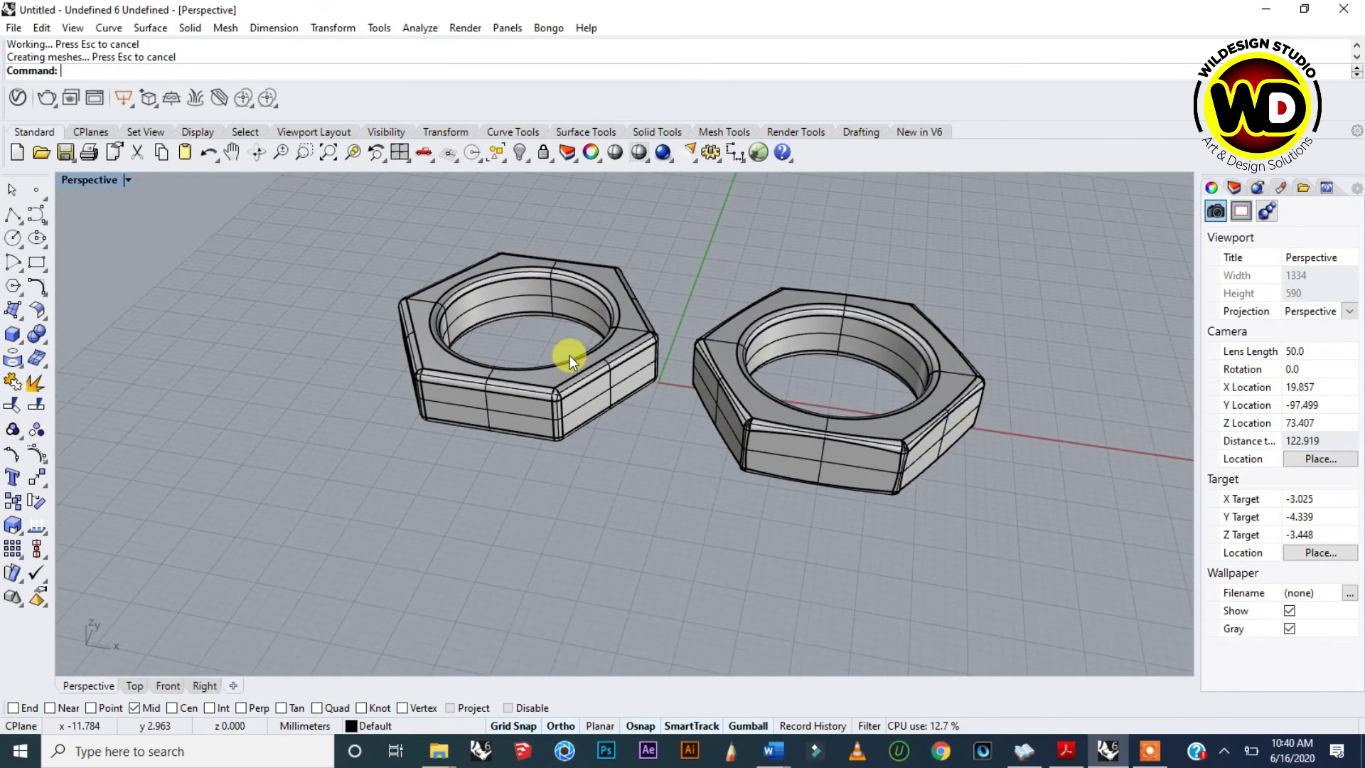
{"action": "scroll", "coordinate": [952, 411], "scroll_direction": "up", "scroll_amount": 3}
{"action": "right_click_drag", "start_coordinate": [929, 431], "coordinate": [772, 391]}
{"action": "scroll", "coordinate": [571, 420], "scroll_direction": "up", "scroll_amount": 3}
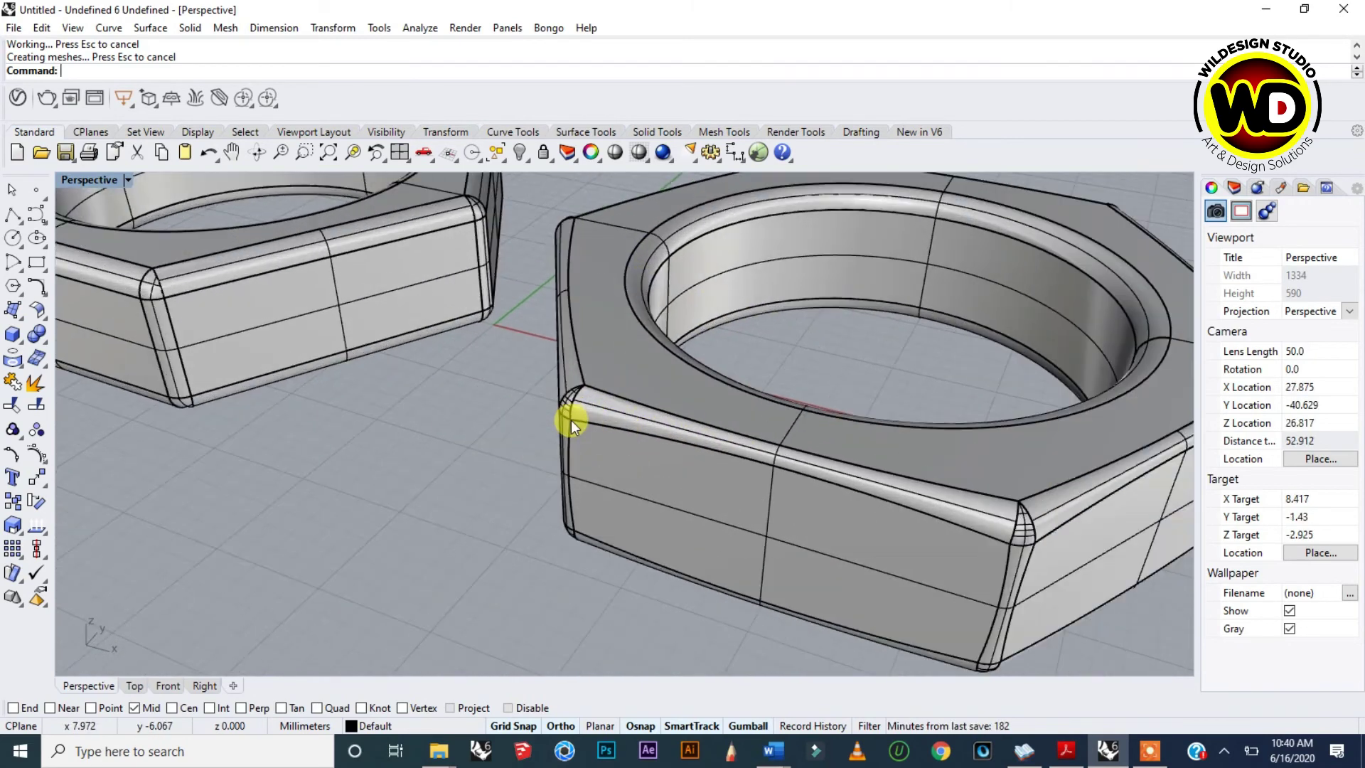
{"action": "scroll", "coordinate": [672, 413], "scroll_direction": "down", "scroll_amount": 1}
{"action": "scroll", "coordinate": [672, 412], "scroll_direction": "down", "scroll_amount": 3}
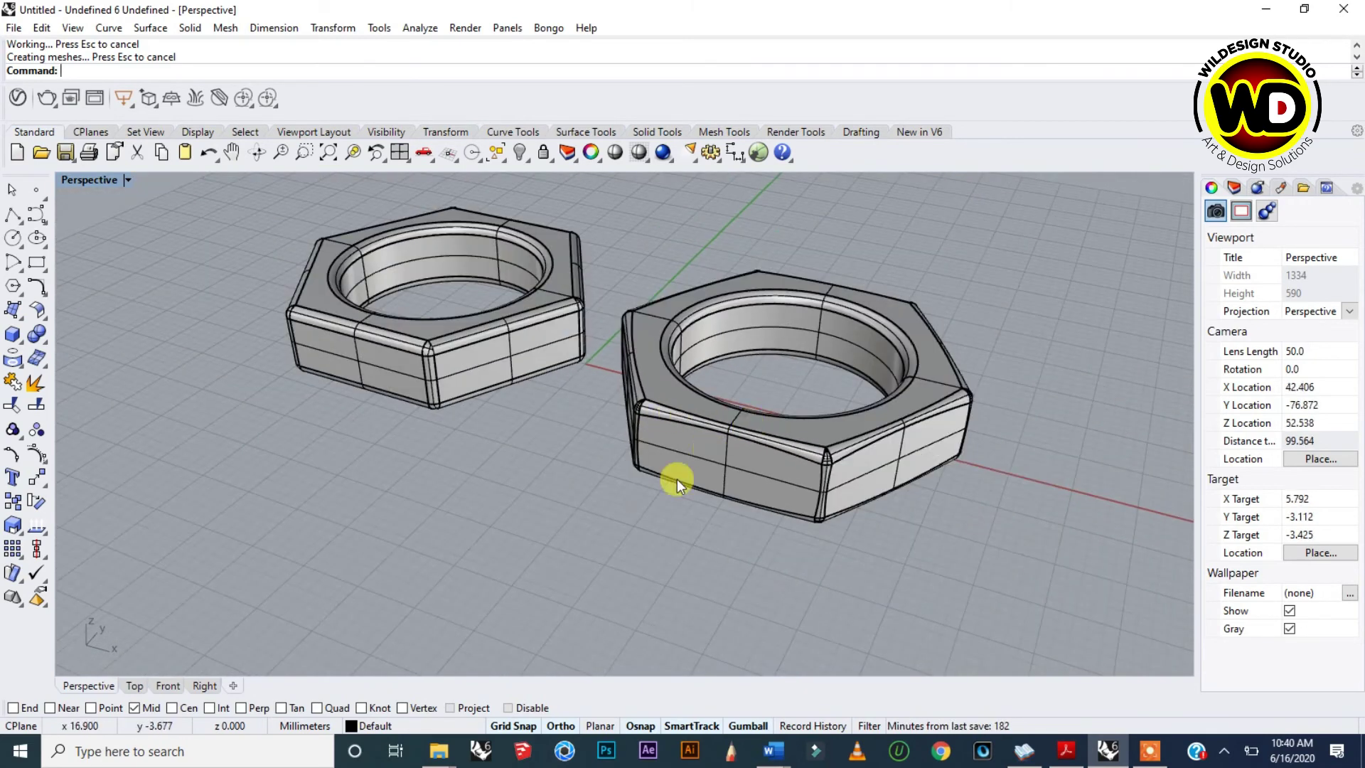
- Select the second nut, compare its edges with the first nut's fillets from several angles, and clear the selection
{"action": "left_click", "coordinate": [764, 448]}
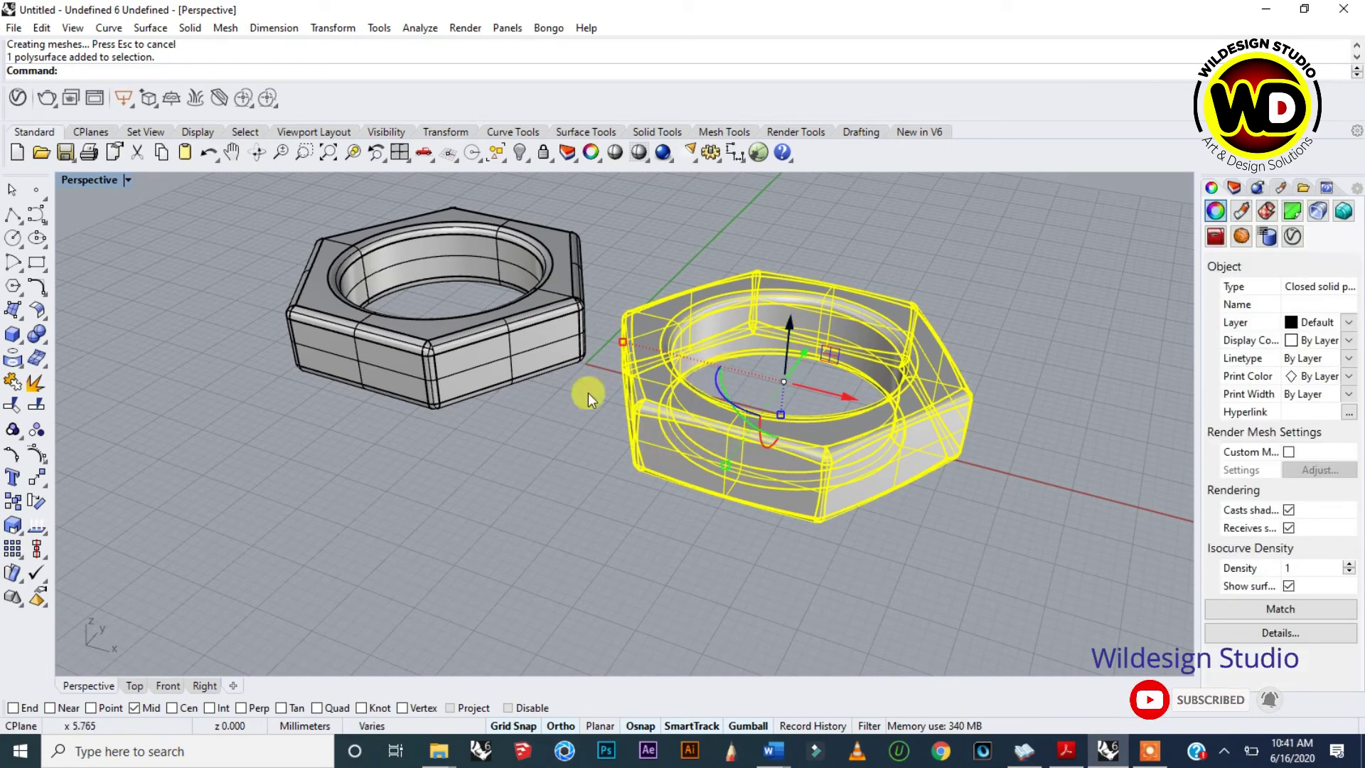
{"action": "scroll", "coordinate": [369, 300], "scroll_direction": "up", "scroll_amount": 4}
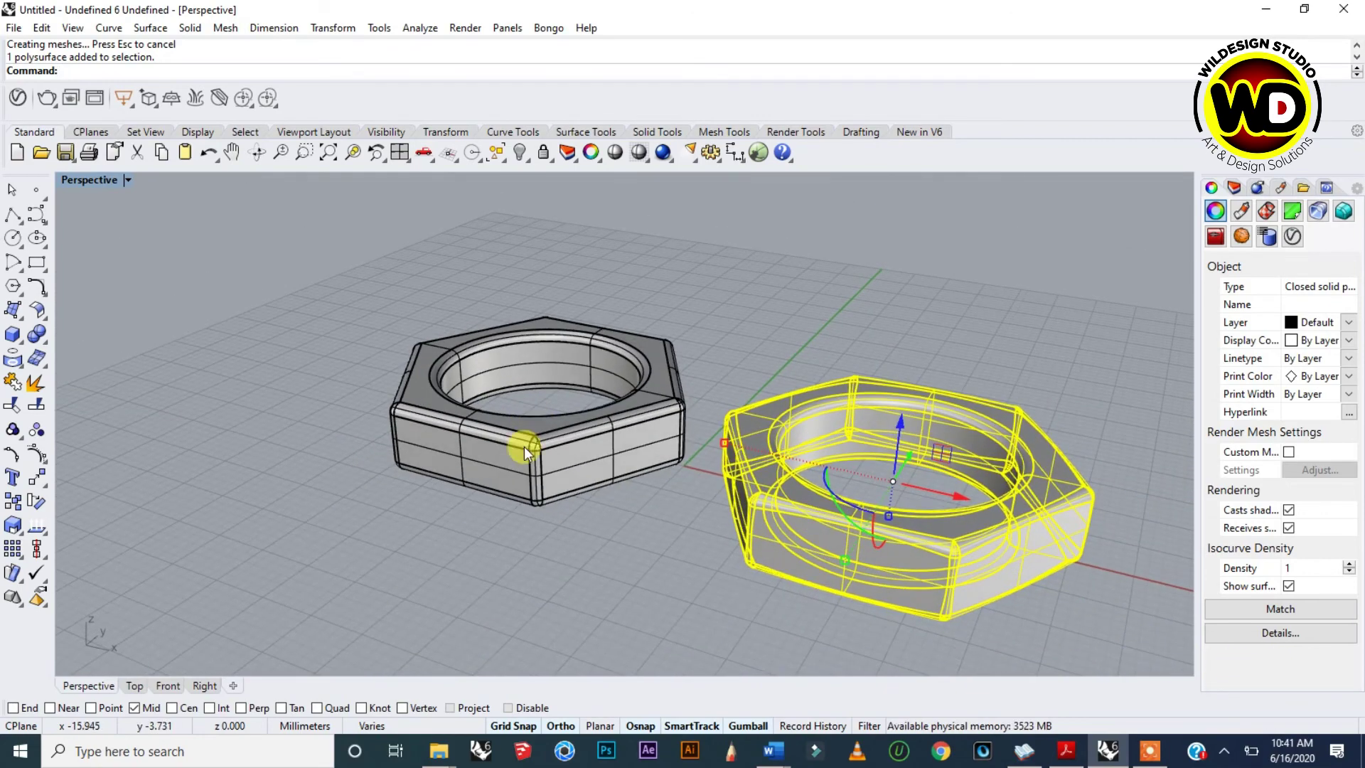
{"action": "scroll", "coordinate": [523, 447], "scroll_direction": "up", "scroll_amount": 3}
{"action": "scroll", "coordinate": [555, 419], "scroll_direction": "down", "scroll_amount": 4}
{"action": "right_click_drag", "start_coordinate": [550, 435], "coordinate": [570, 411]}
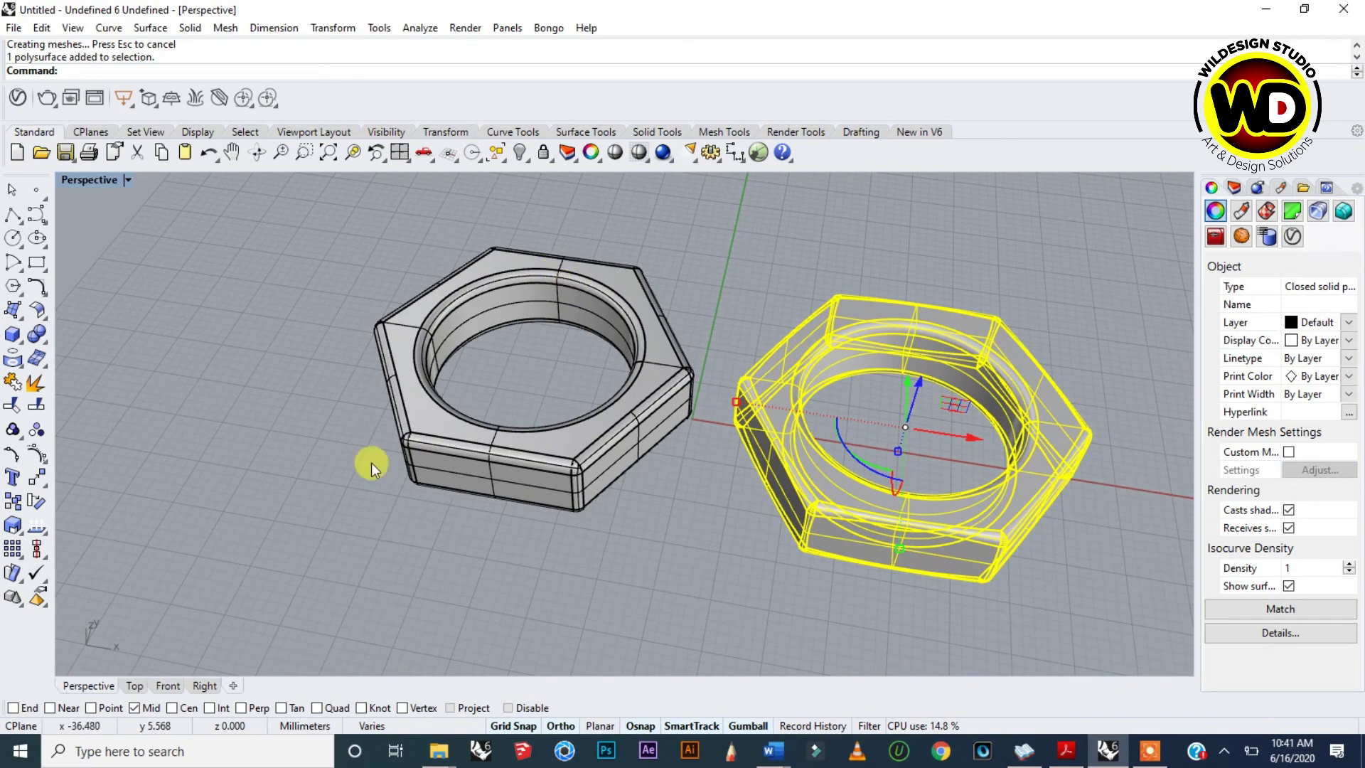
{"action": "scroll", "coordinate": [561, 467], "scroll_direction": "up", "scroll_amount": 4}
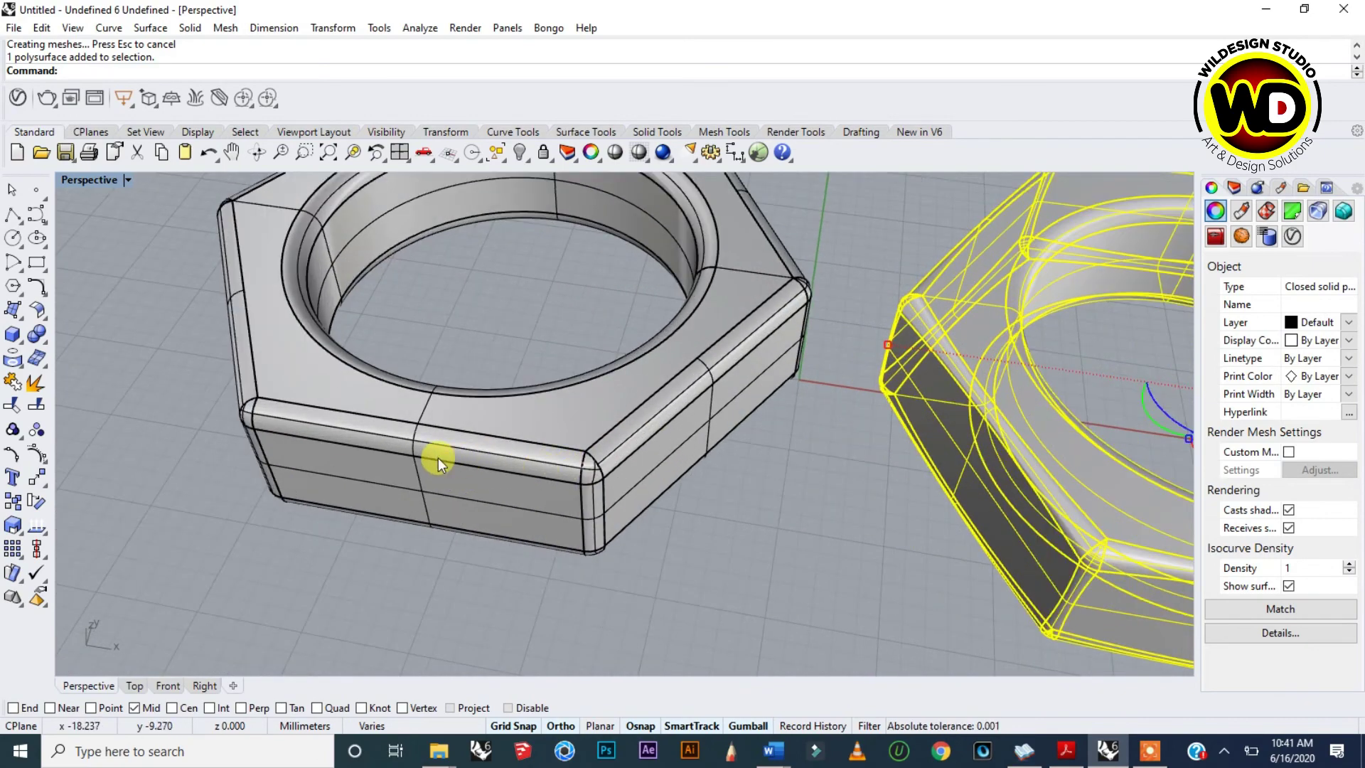
{"action": "scroll", "coordinate": [438, 457], "scroll_direction": "down", "scroll_amount": 5}
{"action": "scroll", "coordinate": [758, 524], "scroll_direction": "up", "scroll_amount": 4}
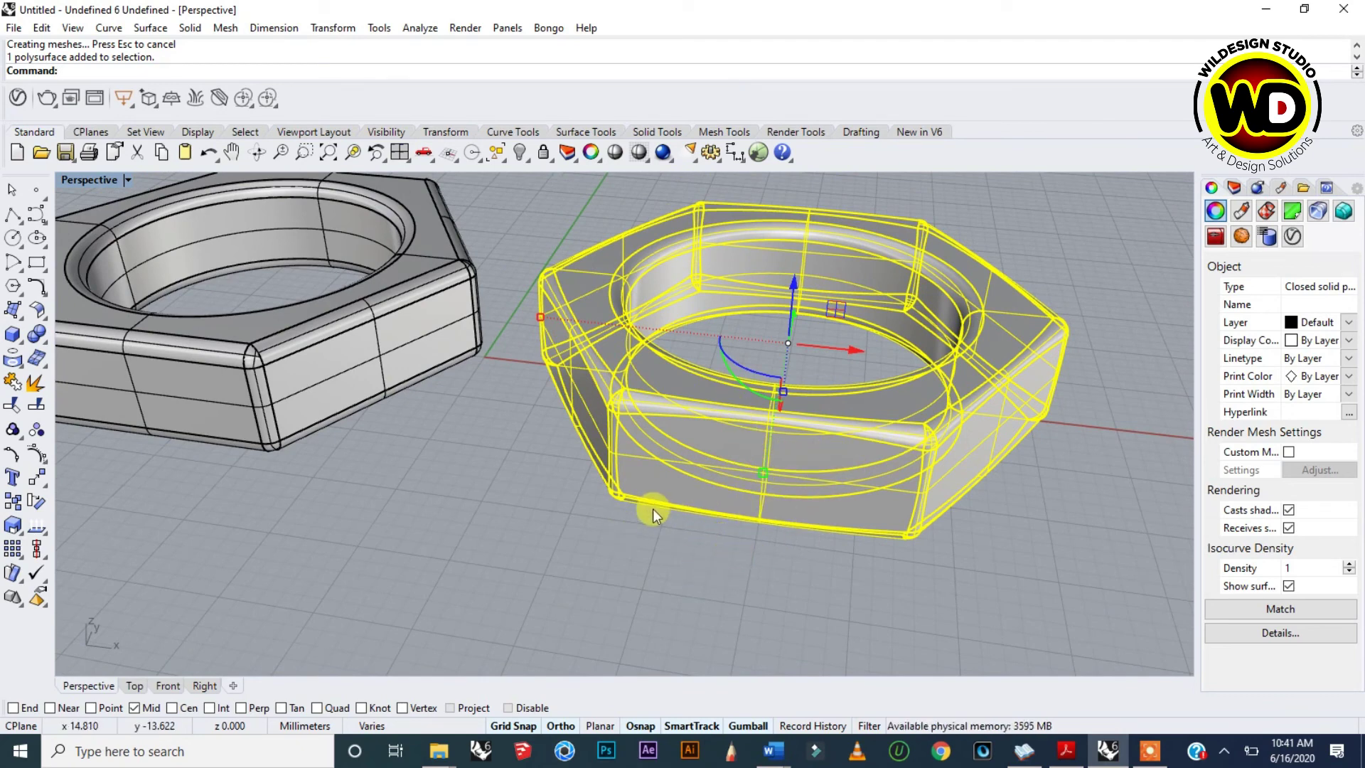
{"action": "left_click", "coordinate": [1011, 245]}
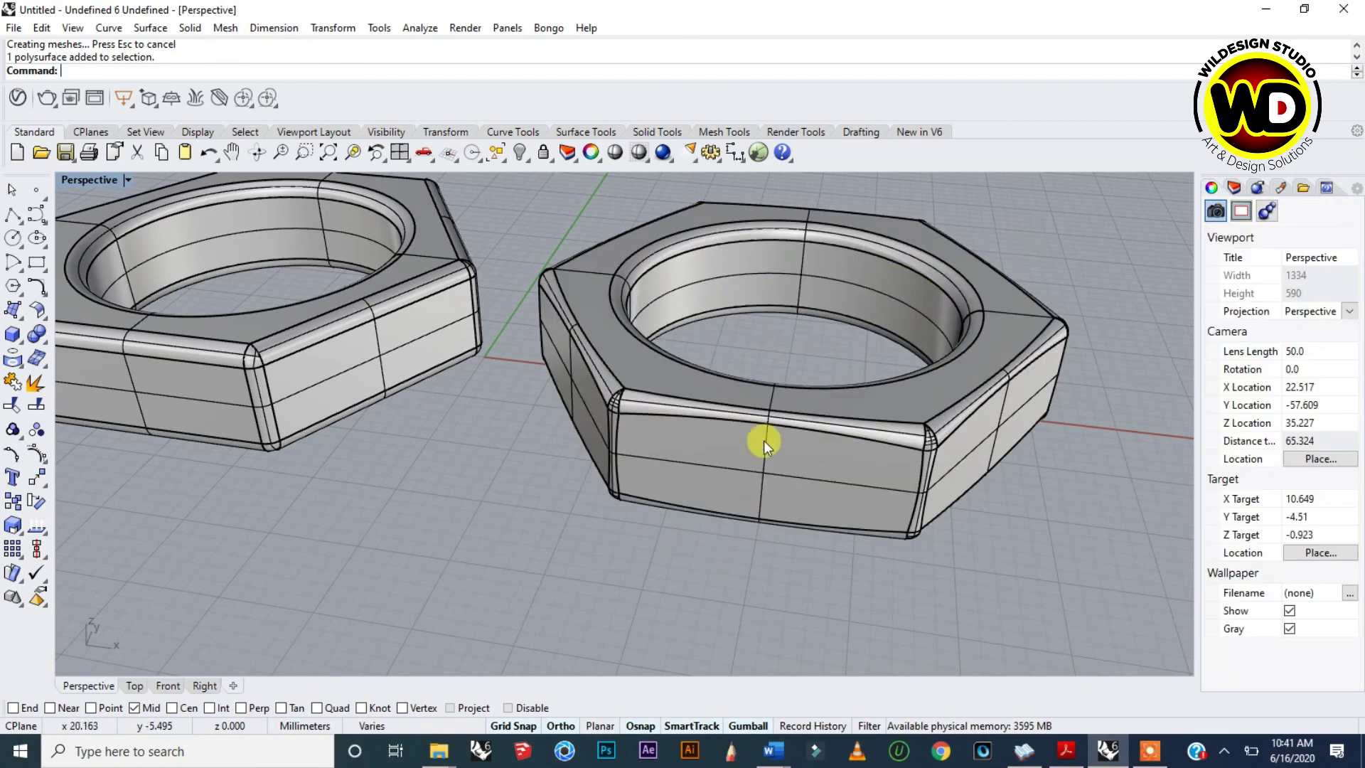
- Frame both nuts in the Perspective viewport and set its display mode to Rendered
{"action": "scroll", "coordinate": [764, 440], "scroll_direction": "down", "scroll_amount": 4}
{"action": "right_click_drag", "start_coordinate": [793, 437], "coordinate": [722, 400]}
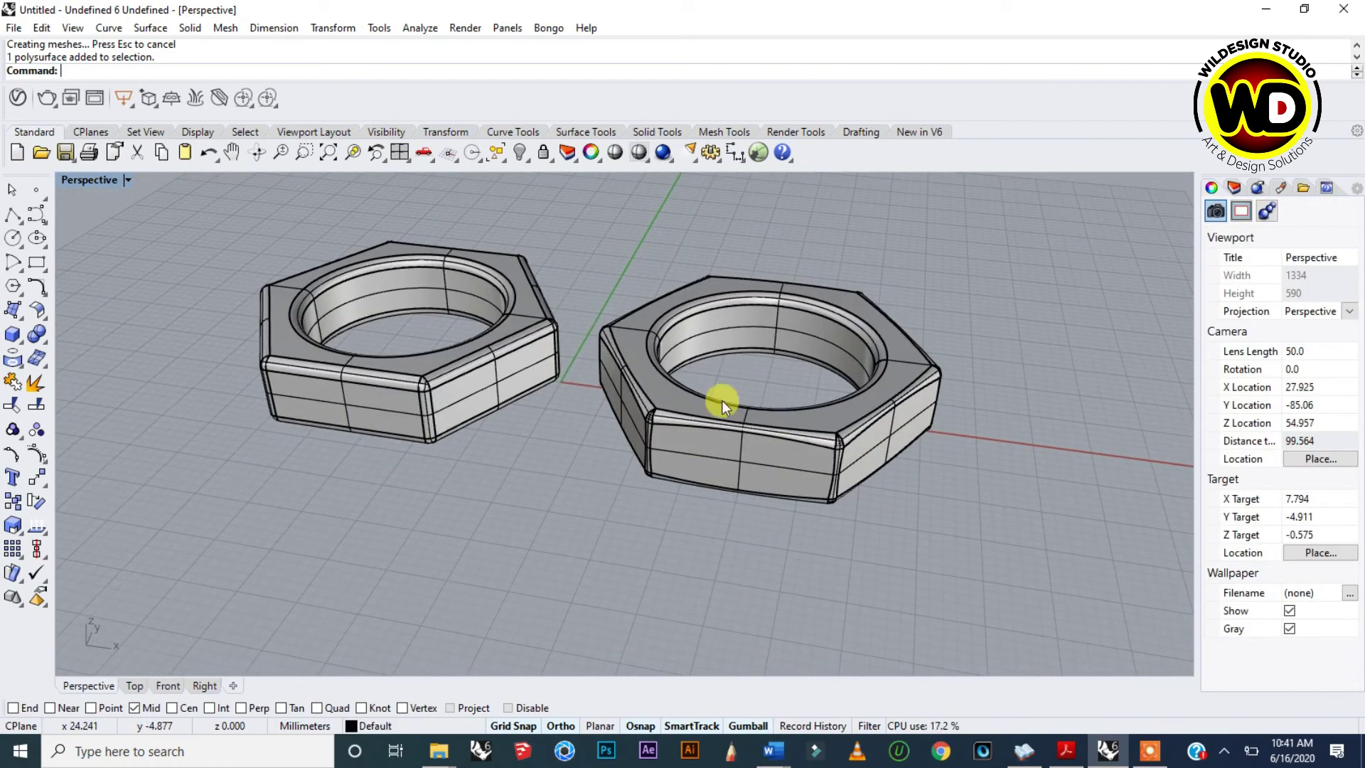
{"action": "left_click", "coordinate": [127, 180]}
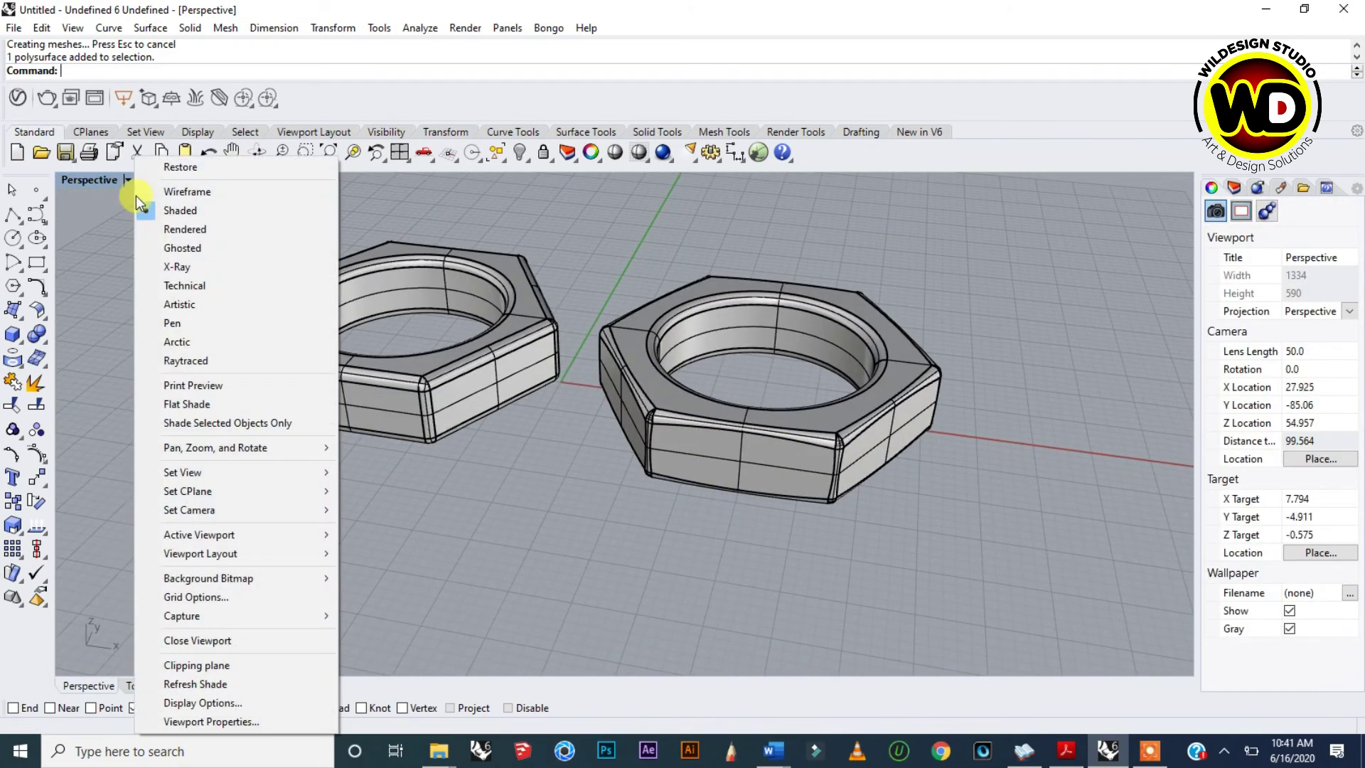
{"action": "left_click", "coordinate": [184, 234]}
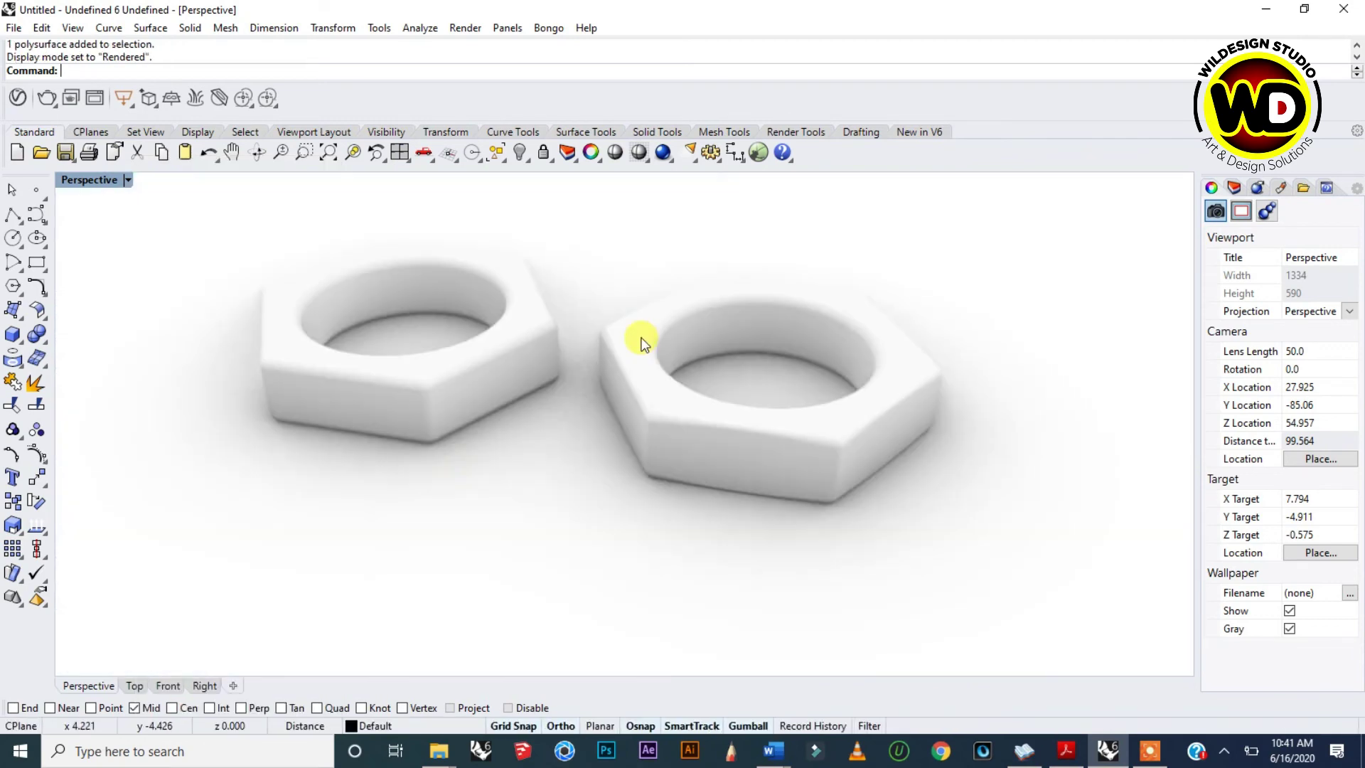
- Examine both rendered nuts from different angles to compare the constant and variable-radius fillets
{"action": "scroll", "coordinate": [637, 529], "scroll_direction": "down", "scroll_amount": 2}
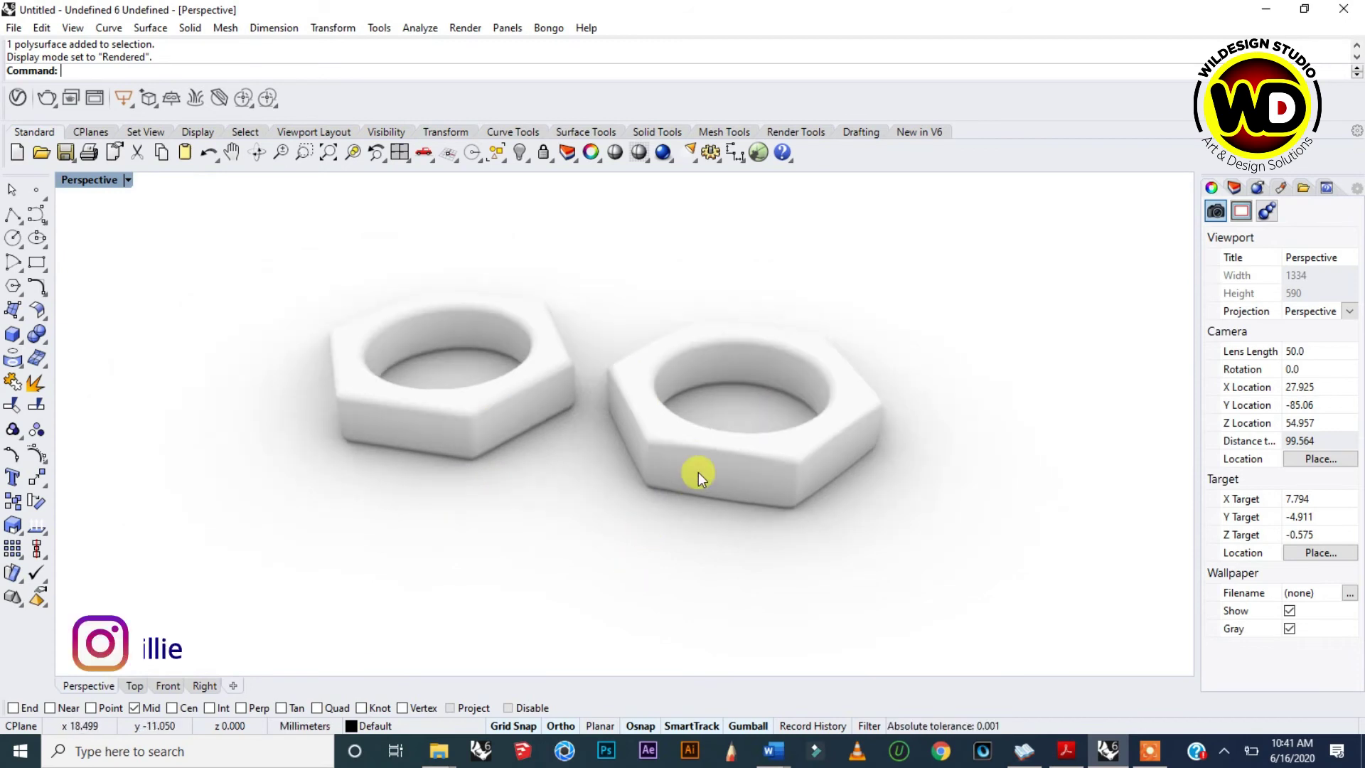
{"action": "scroll", "coordinate": [566, 368], "scroll_direction": "down", "scroll_amount": 2}
{"action": "scroll", "coordinate": [515, 353], "scroll_direction": "up", "scroll_amount": 2}
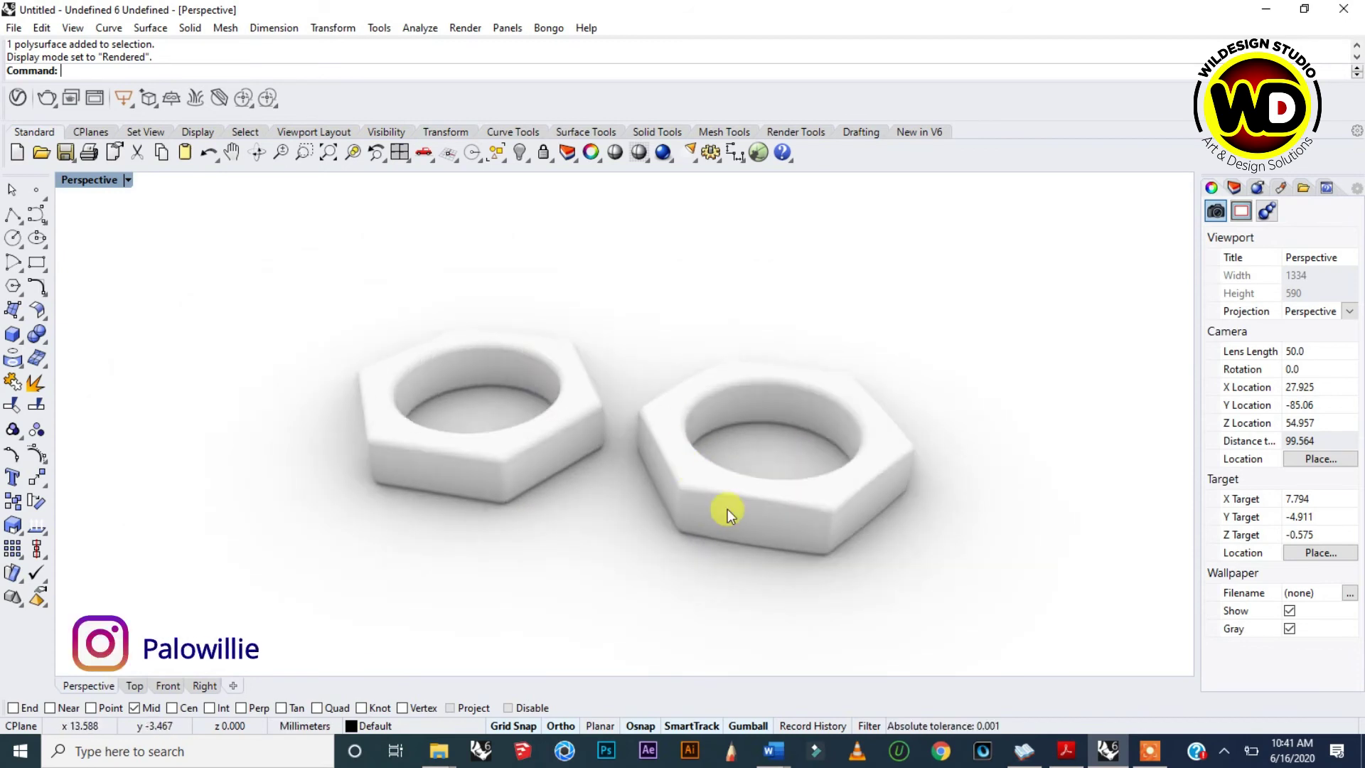
{"action": "scroll", "coordinate": [758, 528], "scroll_direction": "up", "scroll_amount": 2}
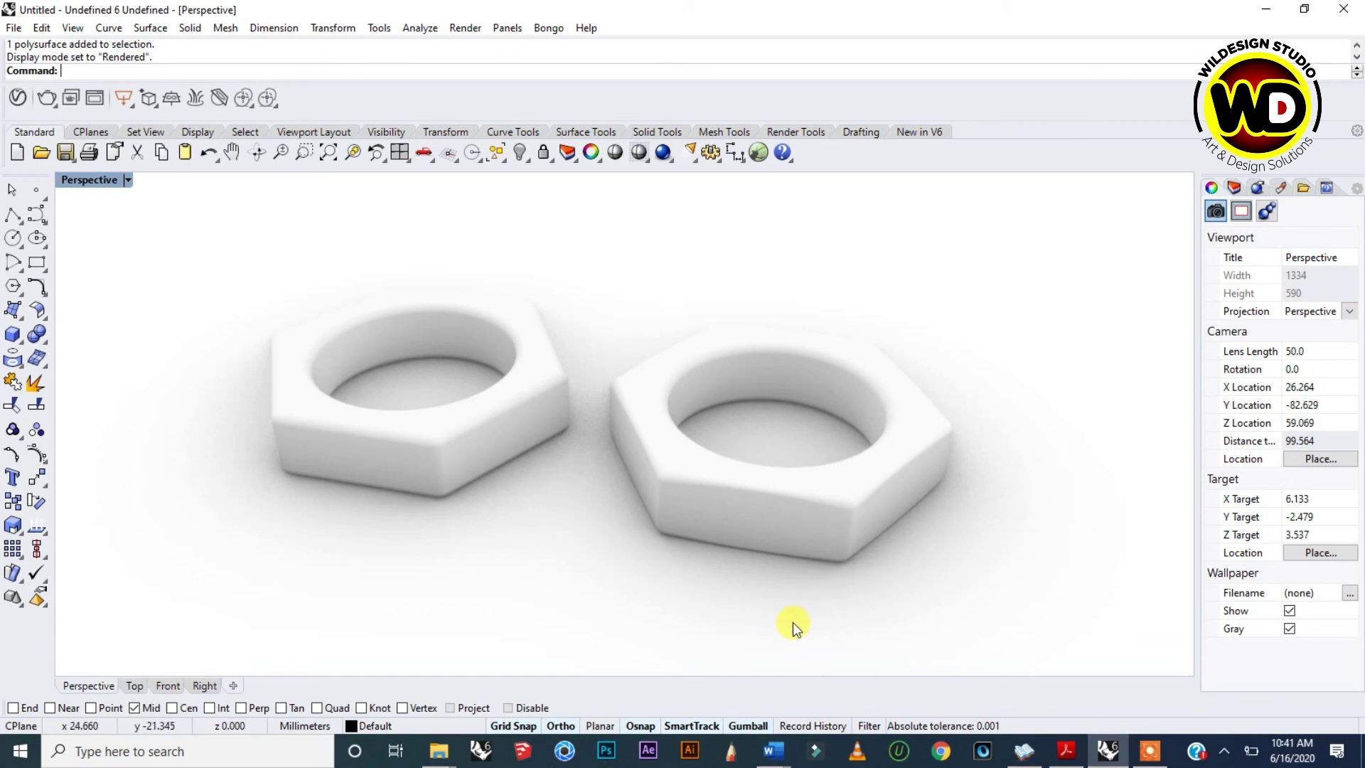
{"action": "right_click_drag", "start_coordinate": [822, 578], "coordinate": [789, 585]}
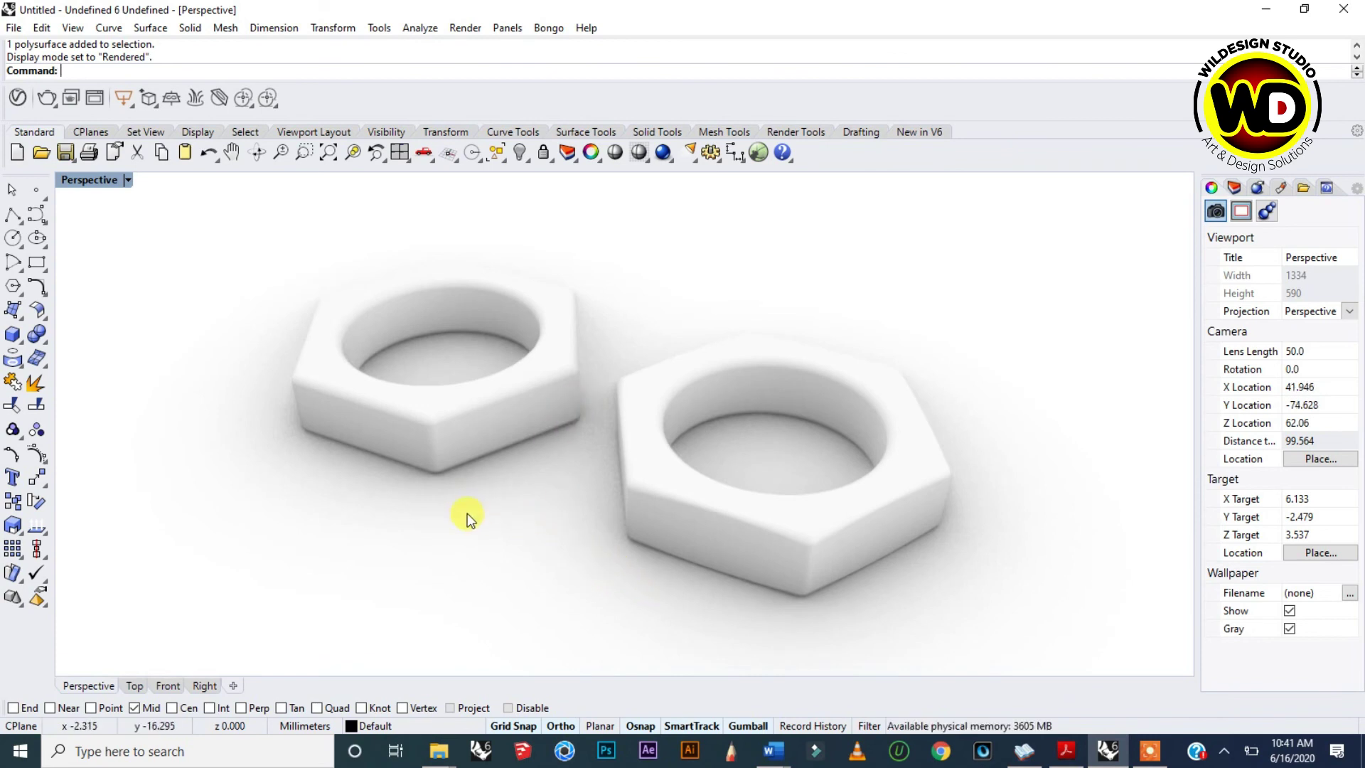
{"action": "right_click_drag", "start_coordinate": [813, 507], "coordinate": [661, 576]}
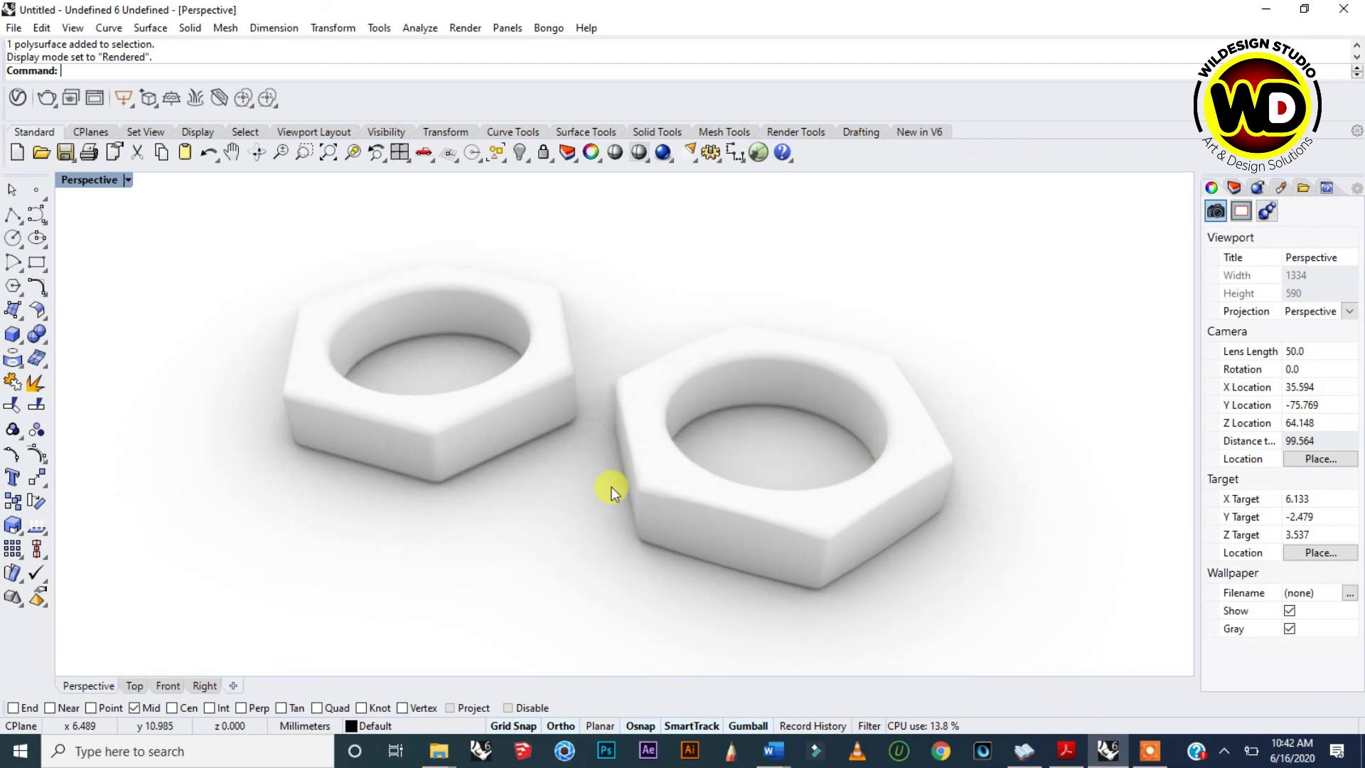
{"action": "right_click_drag", "start_coordinate": [816, 509], "coordinate": [698, 549]}
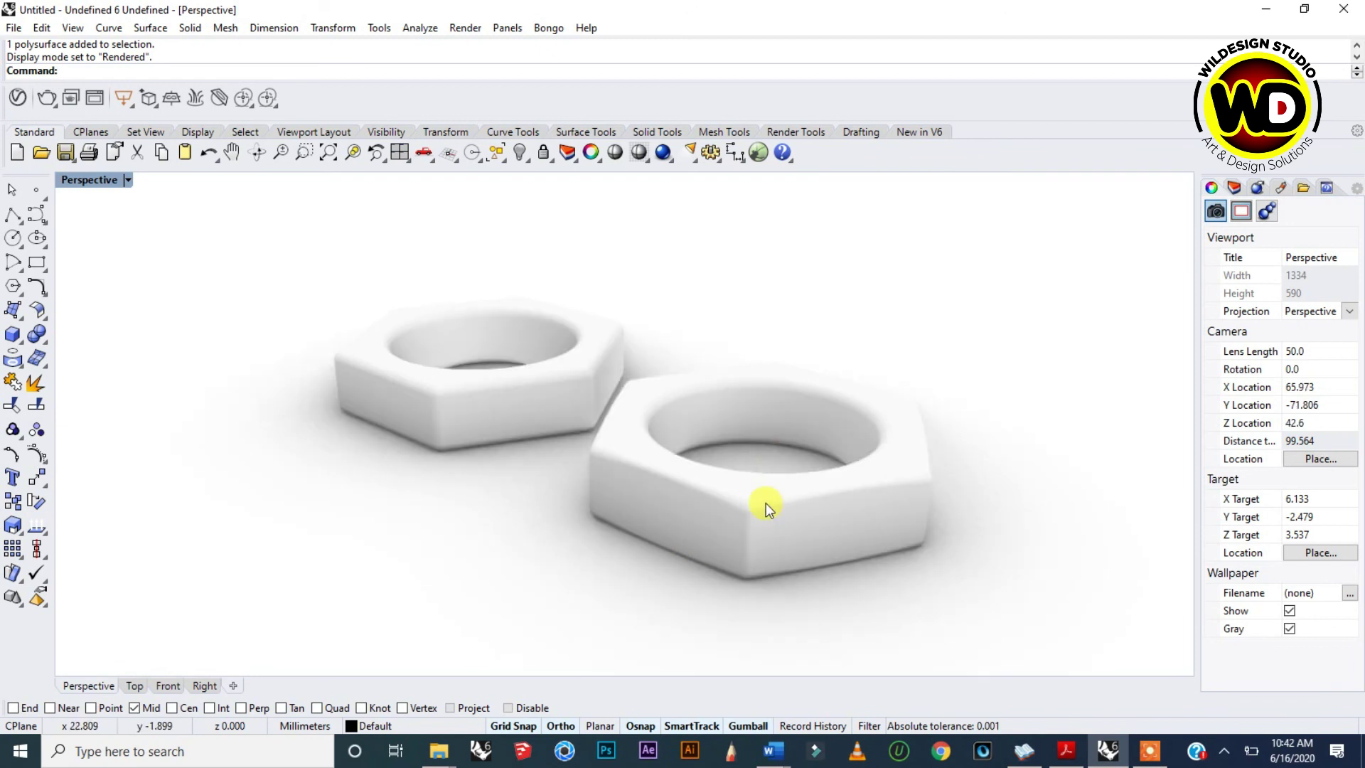
{"action": "right_click_drag", "start_coordinate": [765, 562], "coordinate": [904, 542]}
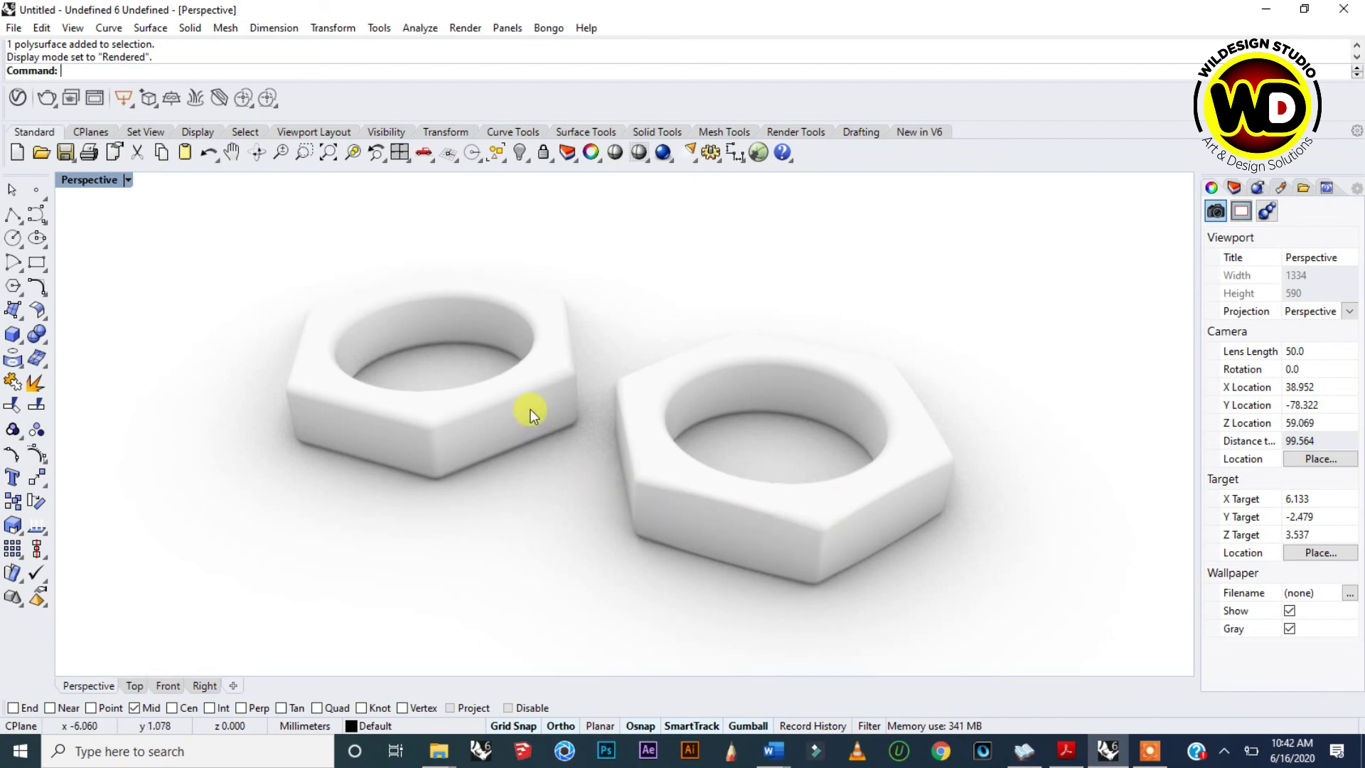
{"action": "scroll", "coordinate": [530, 410], "scroll_direction": "down", "scroll_amount": 2}
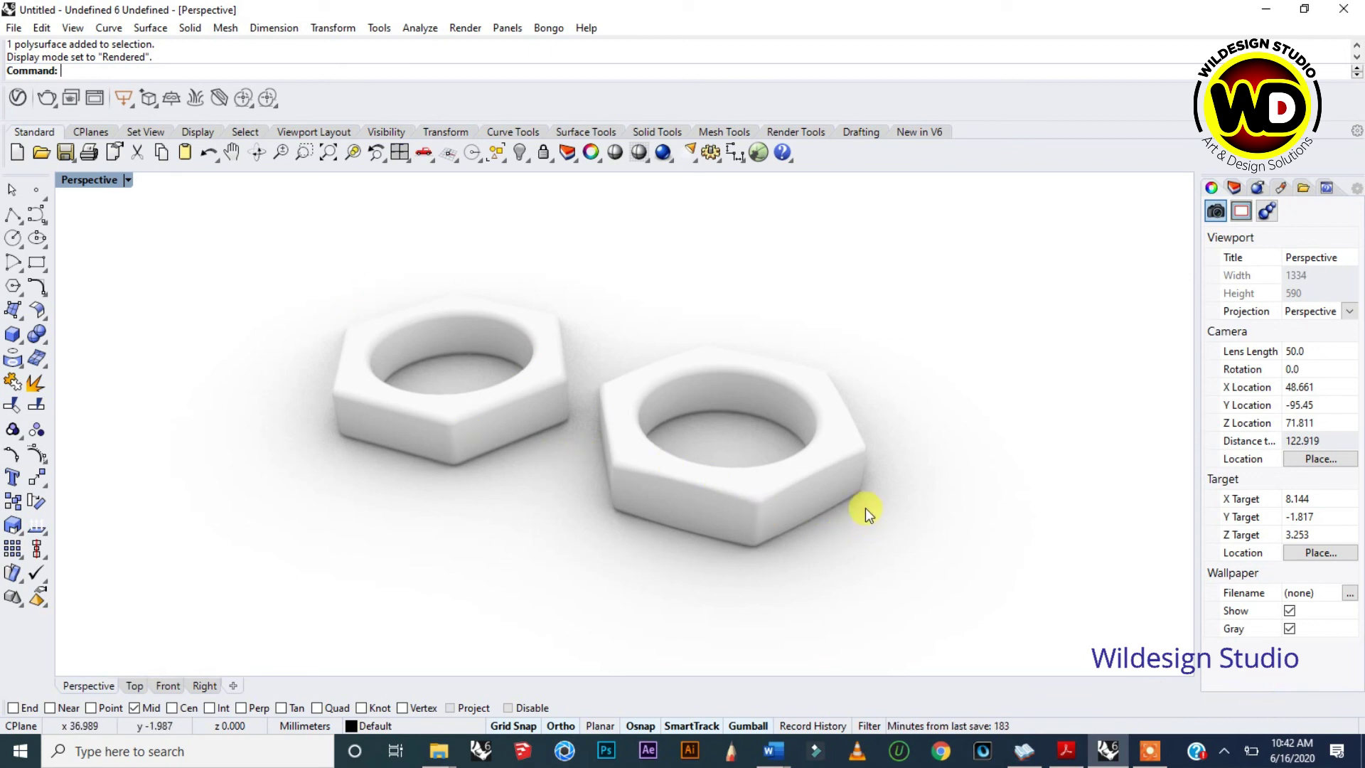
{"action": "right_click_drag", "start_coordinate": [900, 520], "coordinate": [1039, 722]}
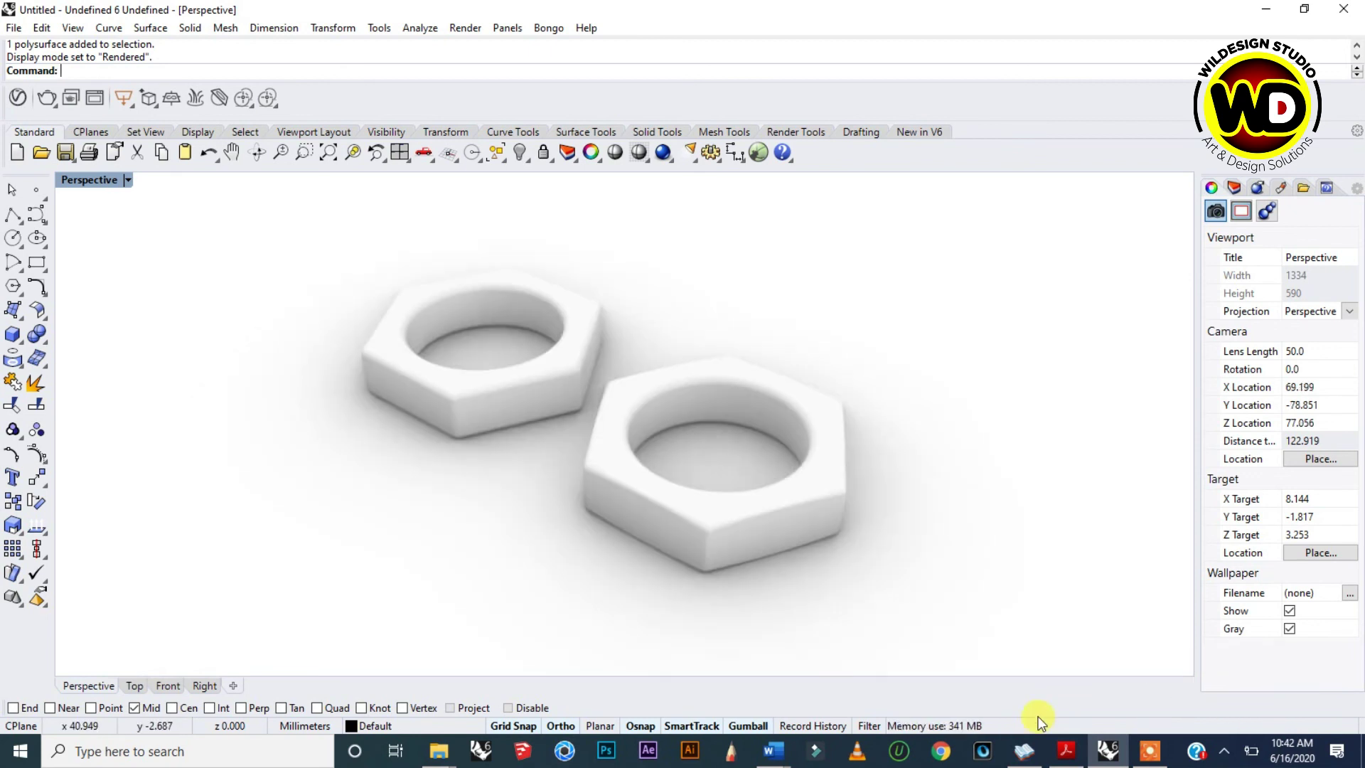
{"action": "left_click", "coordinate": [1149, 751]}
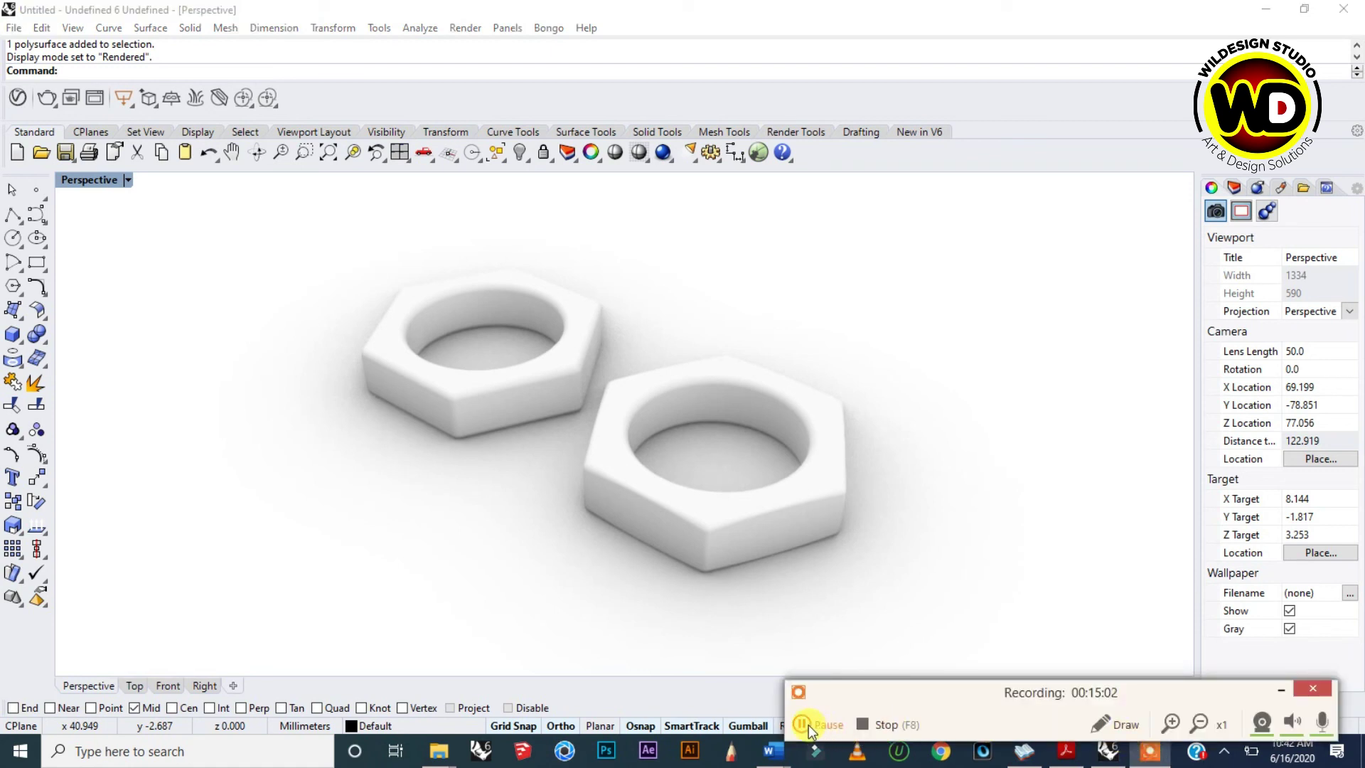
{"action": "left_click", "coordinate": [894, 723]}
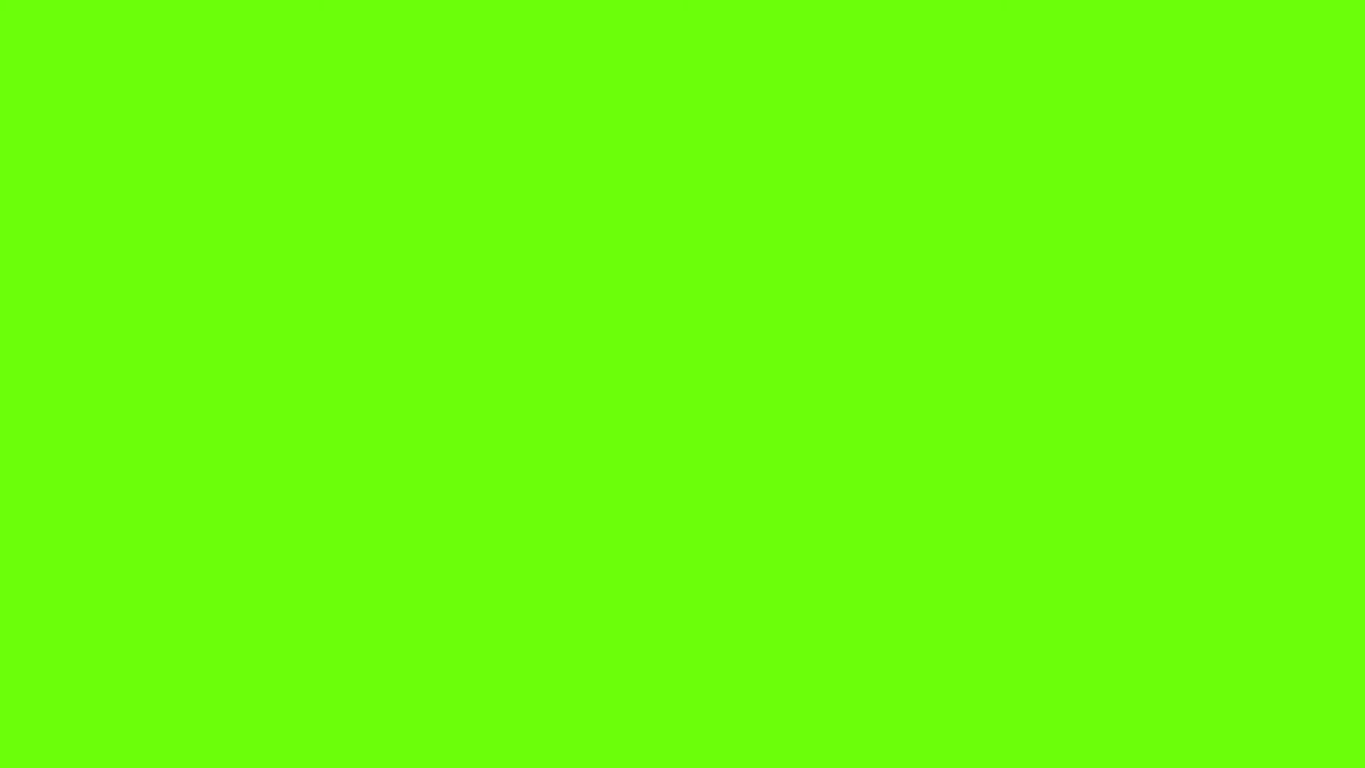